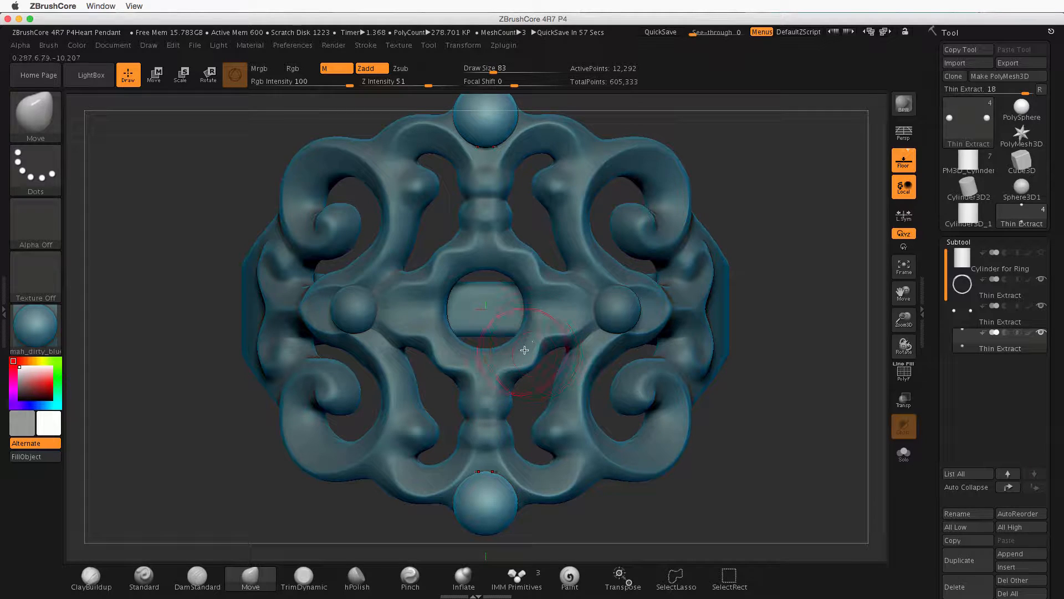
Select the ring's scroll ornament subtool and reduce the Move brush draw size to 41
{"action": "left_click", "coordinate": [526, 360], "text": "alt"}
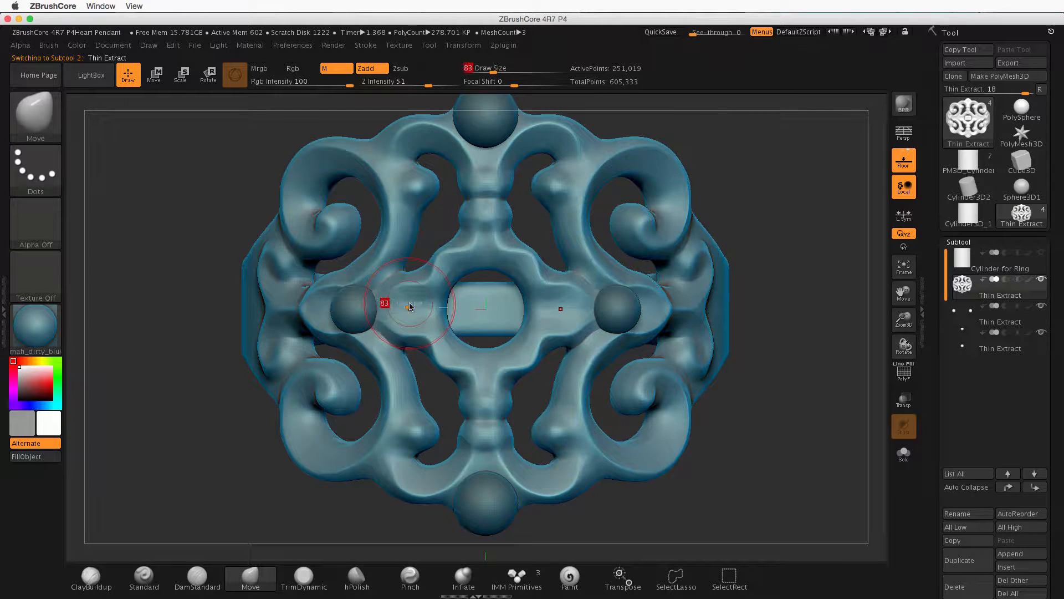
{"action": "key", "text": "s"}
{"action": "left_click_drag", "start_coordinate": [405, 308], "coordinate": [401, 308]}
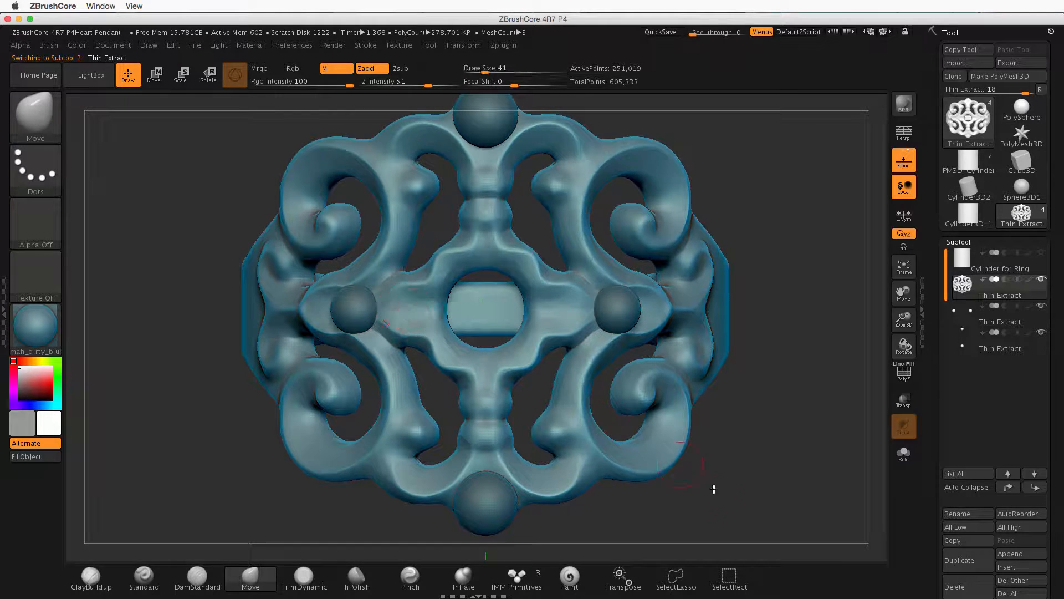
{"action": "left_click_drag", "start_coordinate": [715, 502], "coordinate": [749, 507], "text": "alt"}
{"action": "left_click_drag", "start_coordinate": [802, 459], "coordinate": [460, 291], "text": "alt"}
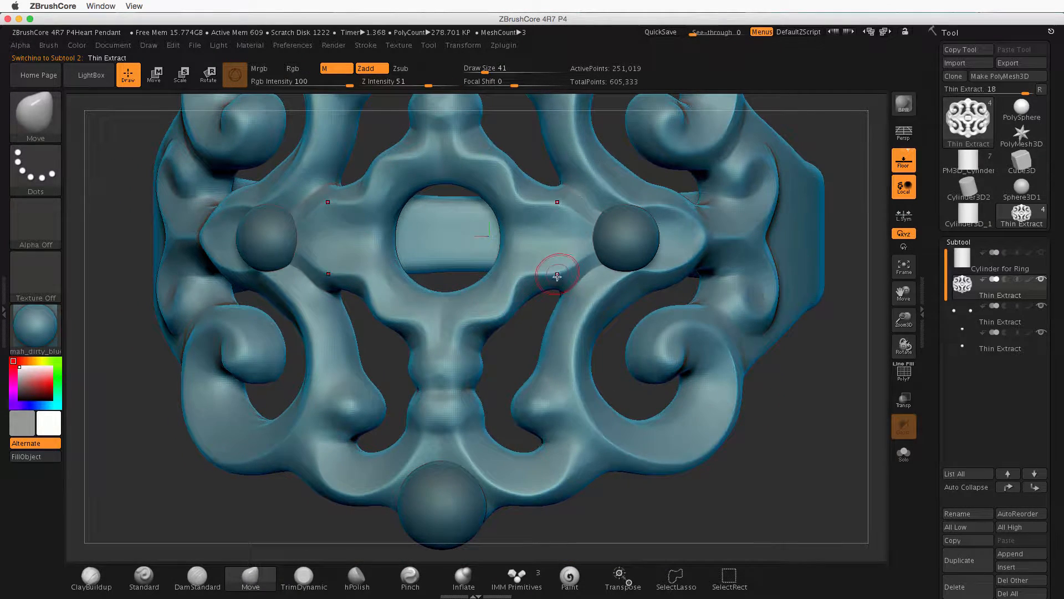
{"action": "left_click_drag", "start_coordinate": [739, 496], "coordinate": [725, 492]}
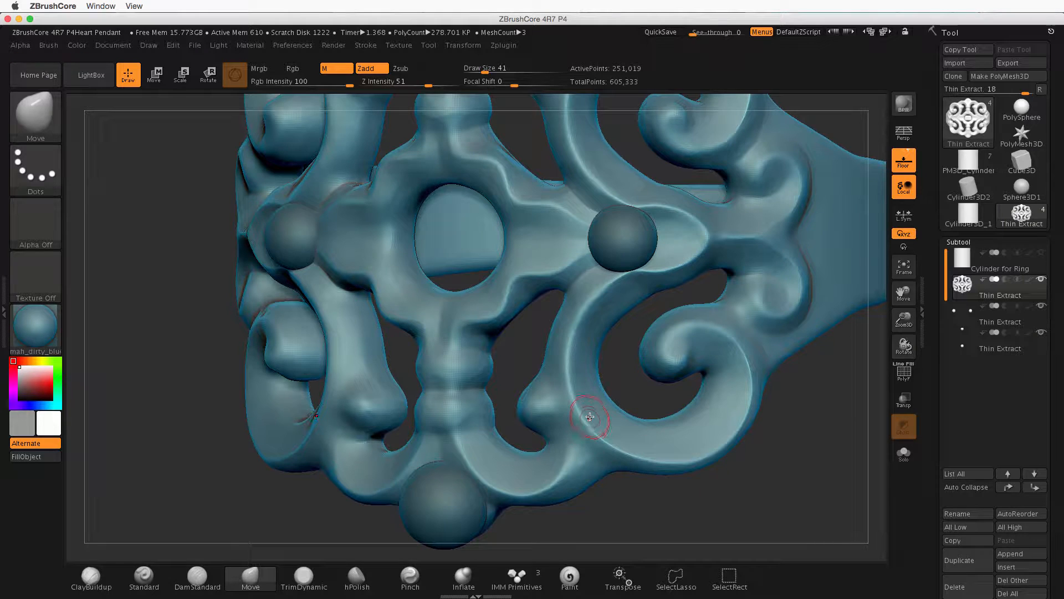
Try pulling the lower scroll's outer edge outward with the Move brush at draw size 59, and undo the strokes
{"action": "key", "text": "s"}
{"action": "mouse_move", "coordinate": [592, 420]}
{"action": "left_mouse_down"}
{"action": "mouse_move", "coordinate": [571, 420]}
{"action": "mouse_move", "coordinate": [606, 457]}
{"action": "left_mouse_up"}
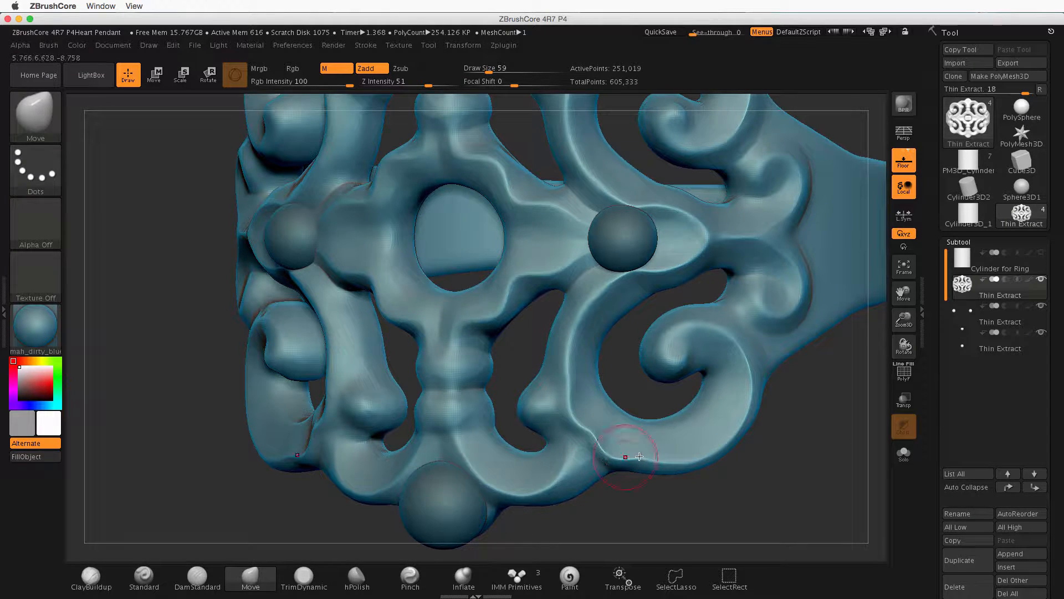
{"action": "left_click_drag", "start_coordinate": [696, 446], "coordinate": [712, 470]}
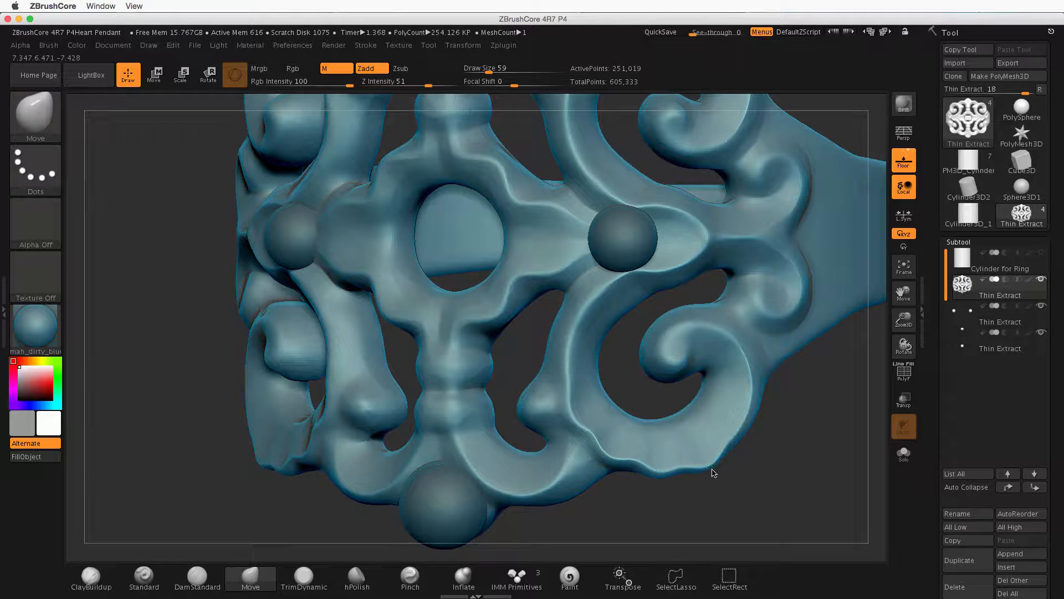
{"action": "left_click_drag", "start_coordinate": [705, 512], "coordinate": [781, 477]}
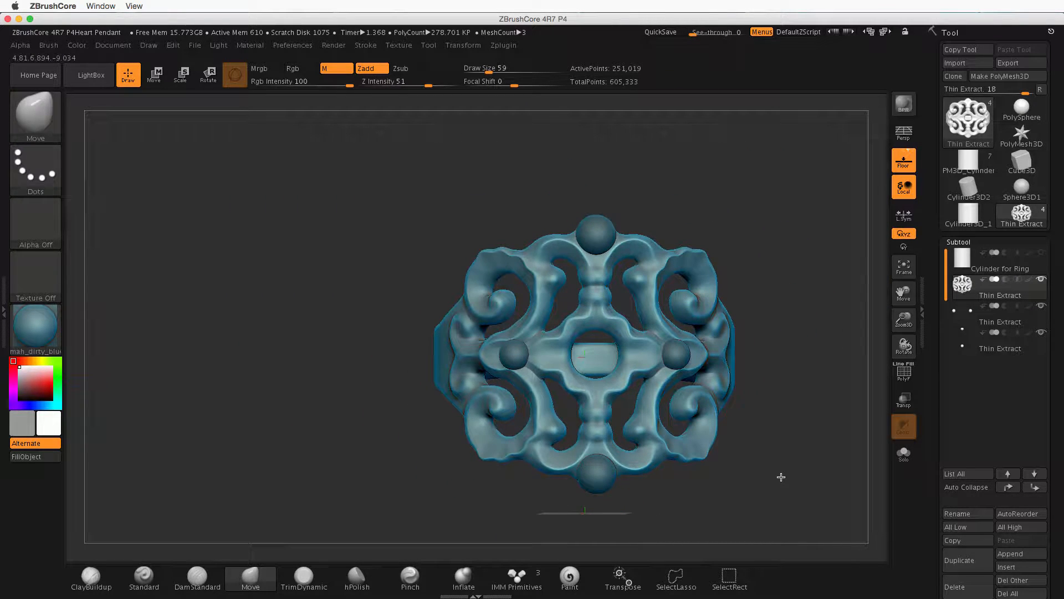
{"action": "key", "text": "shift"}
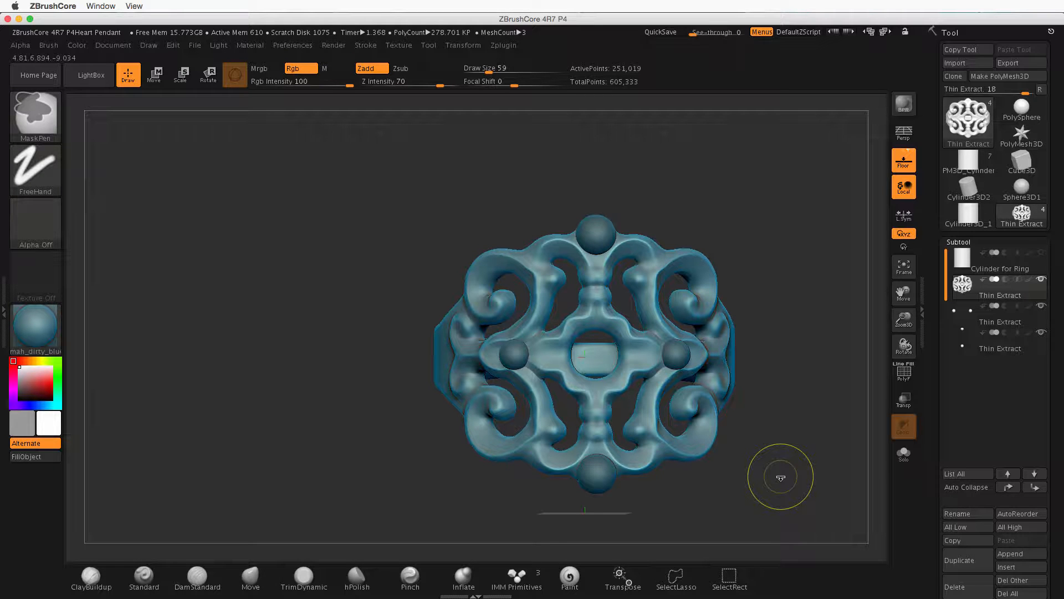
Reshape the inner curve of the lower scroll with the Move brush at draw size 132
{"action": "mouse_move", "coordinate": [782, 480]}
{"action": "left_mouse_down"}
{"action": "mouse_move", "coordinate": [704, 442]}
{"action": "mouse_move", "coordinate": [673, 440]}
{"action": "mouse_move", "coordinate": [756, 494]}
{"action": "left_mouse_up"}
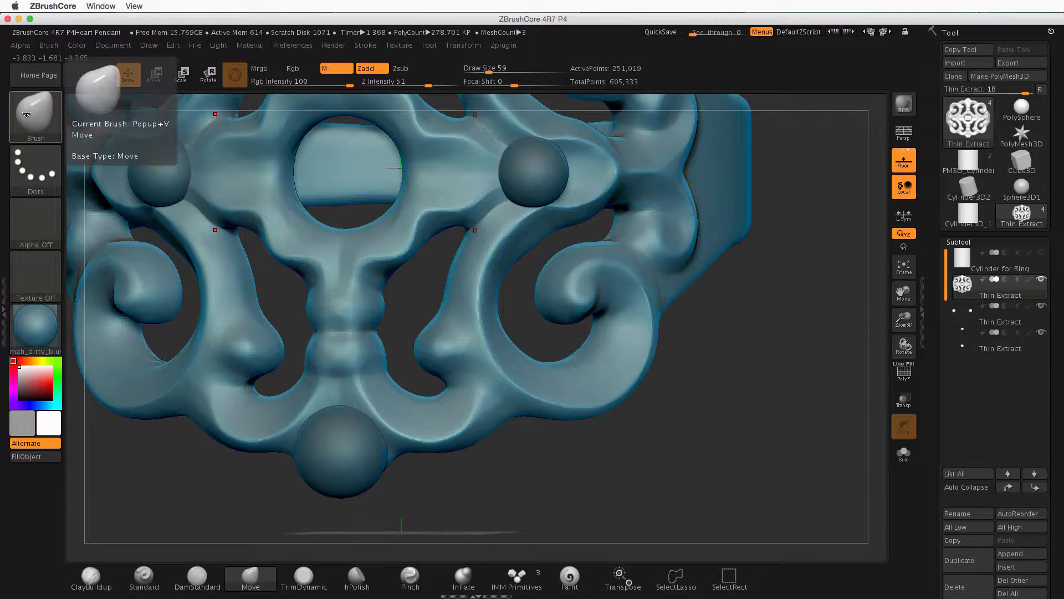
{"action": "left_click_drag", "start_coordinate": [601, 416], "coordinate": [576, 433]}
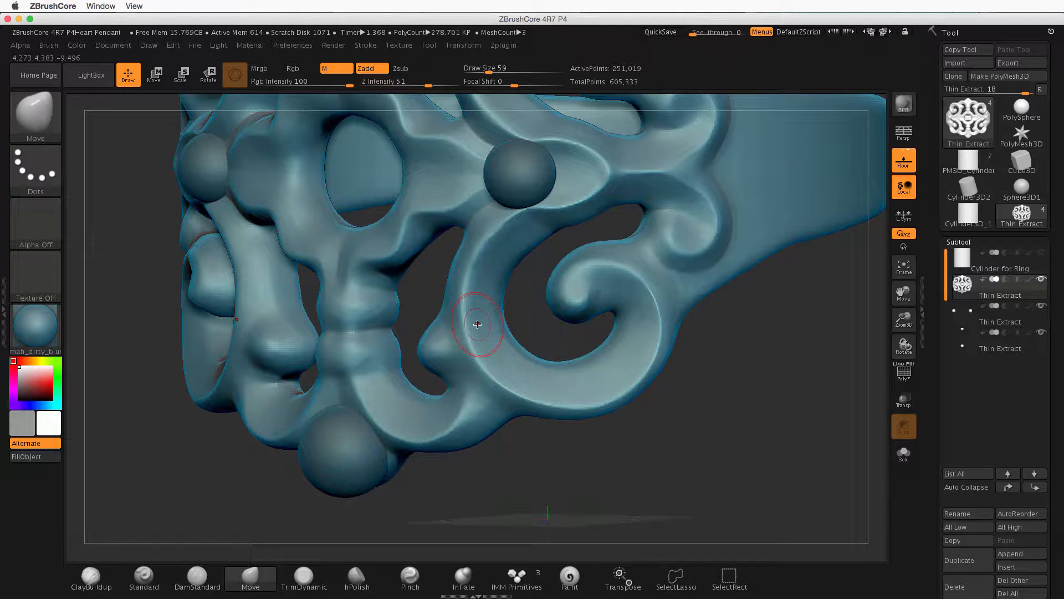
{"action": "key", "text": "s"}
{"action": "left_click_drag", "start_coordinate": [477, 324], "coordinate": [486, 325]}
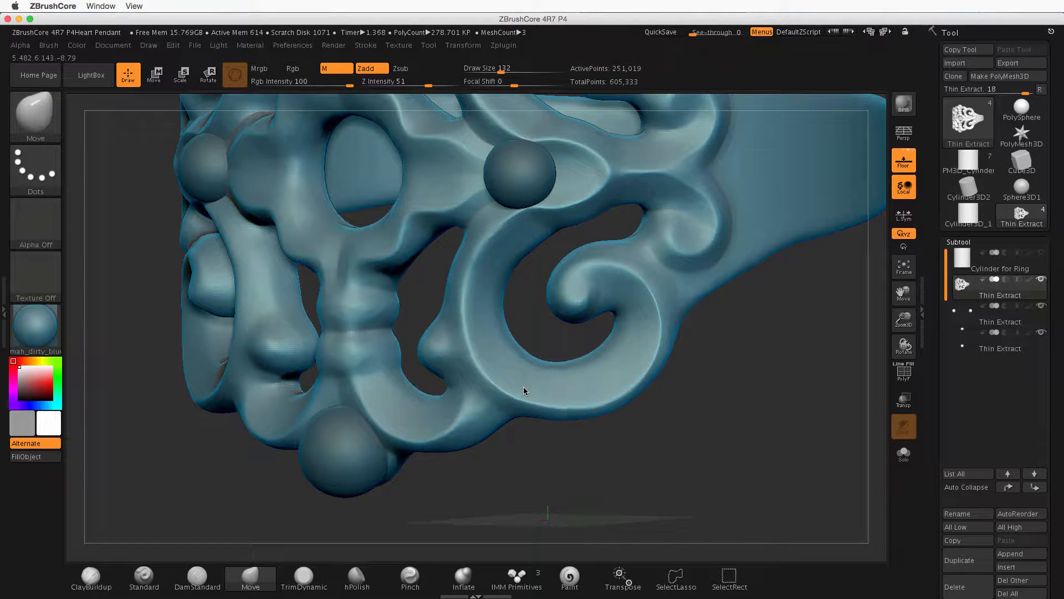
{"action": "left_click_drag", "start_coordinate": [654, 441], "coordinate": [726, 482]}
{"action": "left_click_drag", "start_coordinate": [753, 401], "coordinate": [717, 482]}
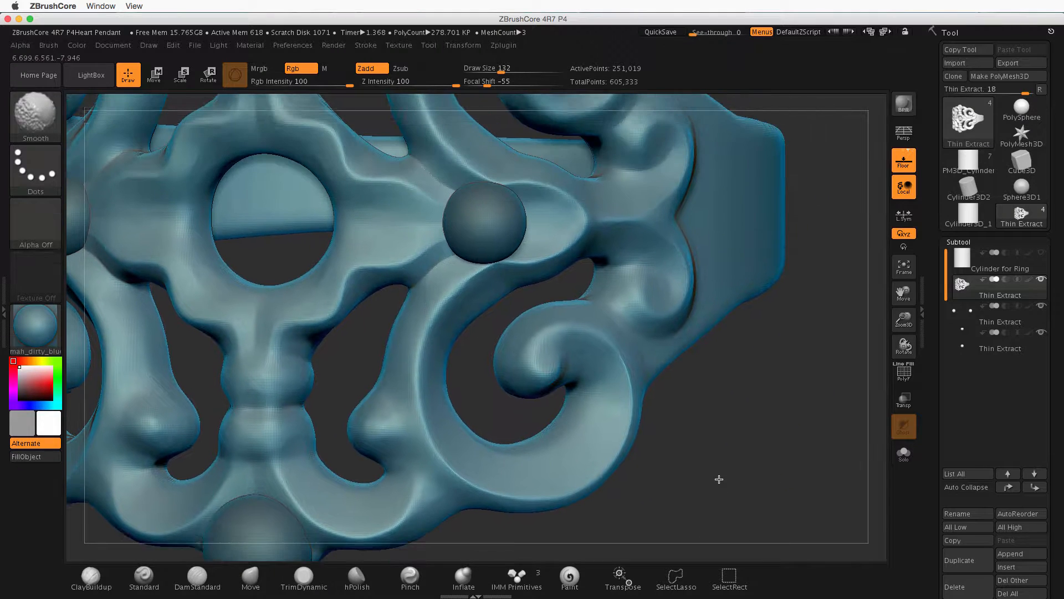
Refine the outer side of the lower scroll with the Move brush at draw size 87
{"action": "type", "text": "s"}
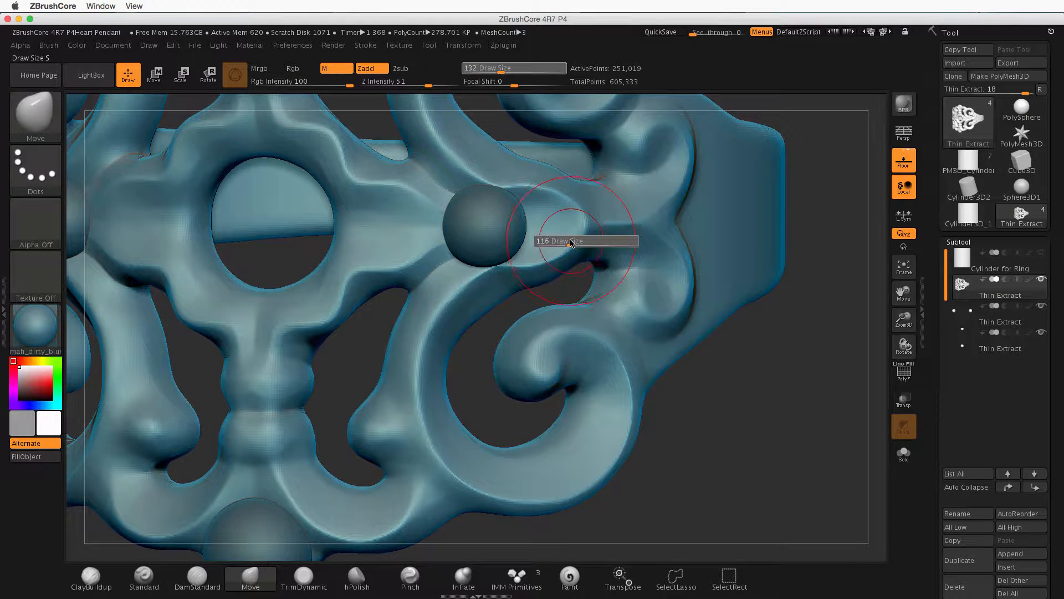
{"action": "type", "text": "87"}
{"action": "key", "text": "Return"}
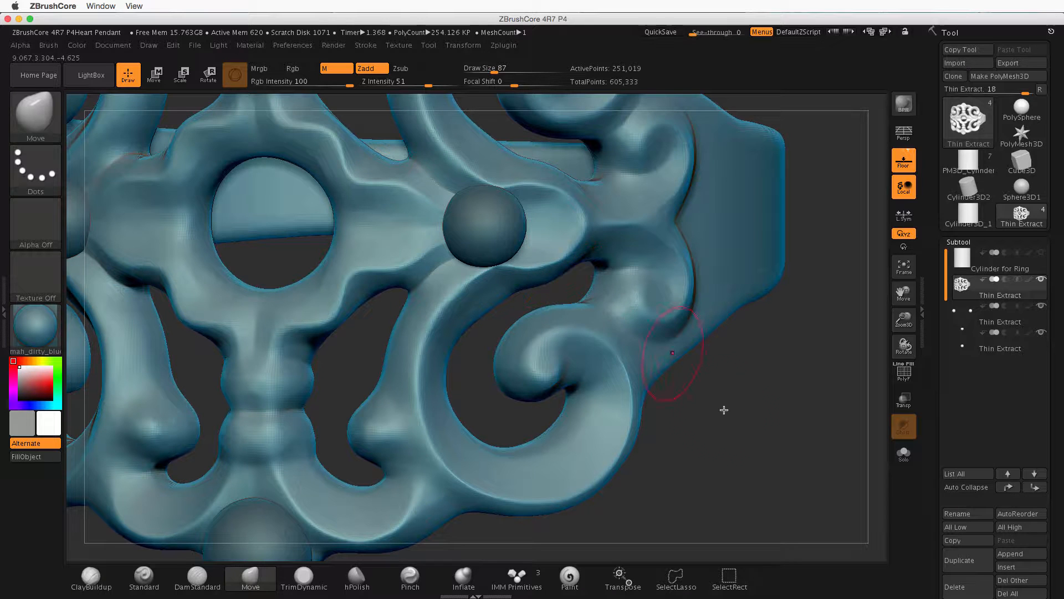
{"action": "mouse_move", "coordinate": [725, 409]}
{"action": "left_mouse_down"}
{"action": "mouse_move", "coordinate": [706, 416]}
{"action": "mouse_move", "coordinate": [718, 416]}
{"action": "left_mouse_up"}
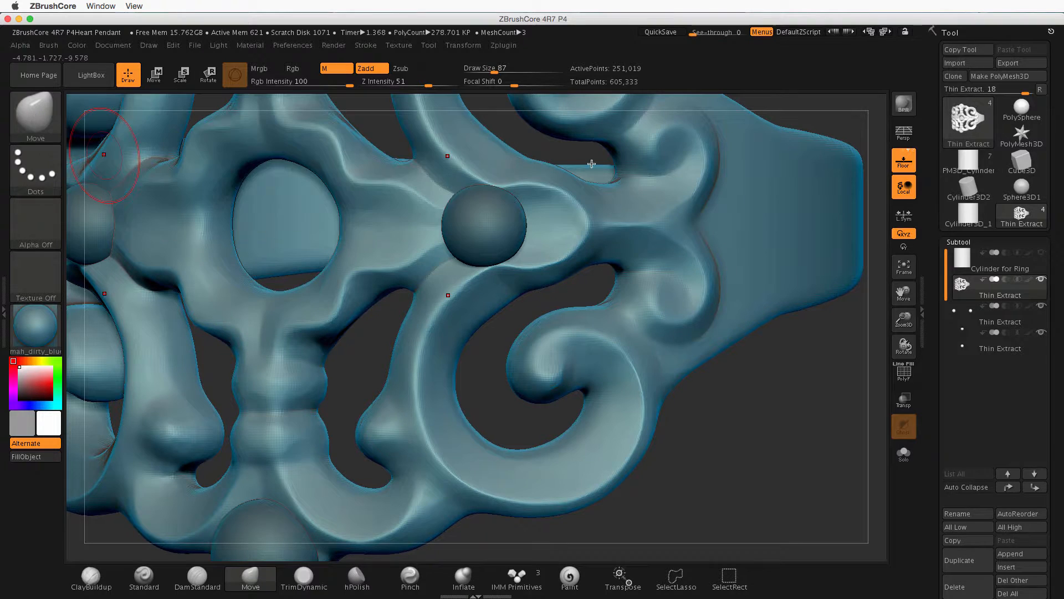
Inflate the rim around the pointed socket beside the side ball, using the Inflate brush at draw size 44
{"action": "left_click", "coordinate": [34, 116]}
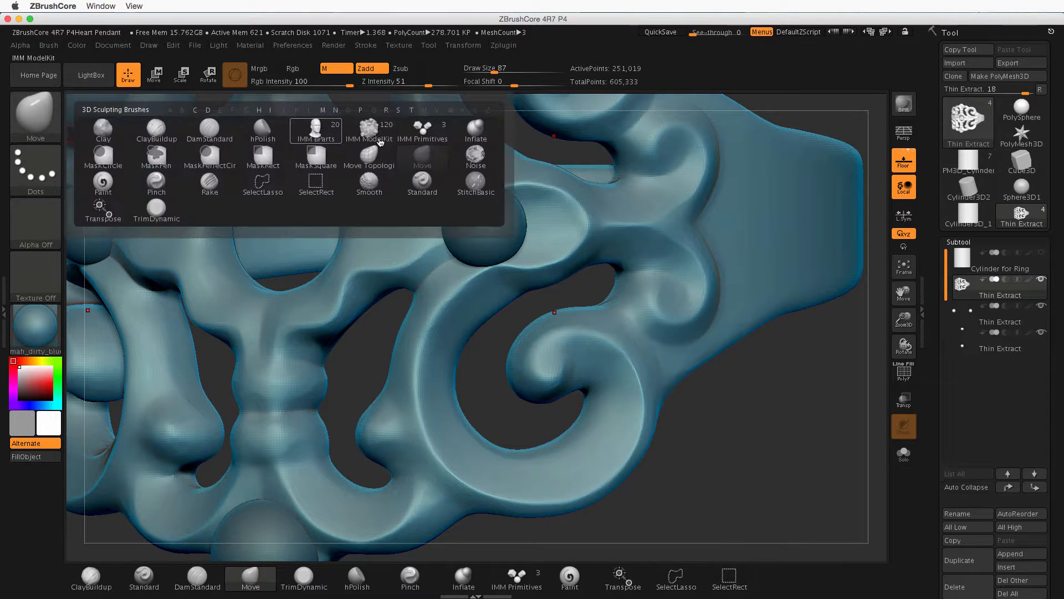
{"action": "left_click", "coordinate": [473, 132]}
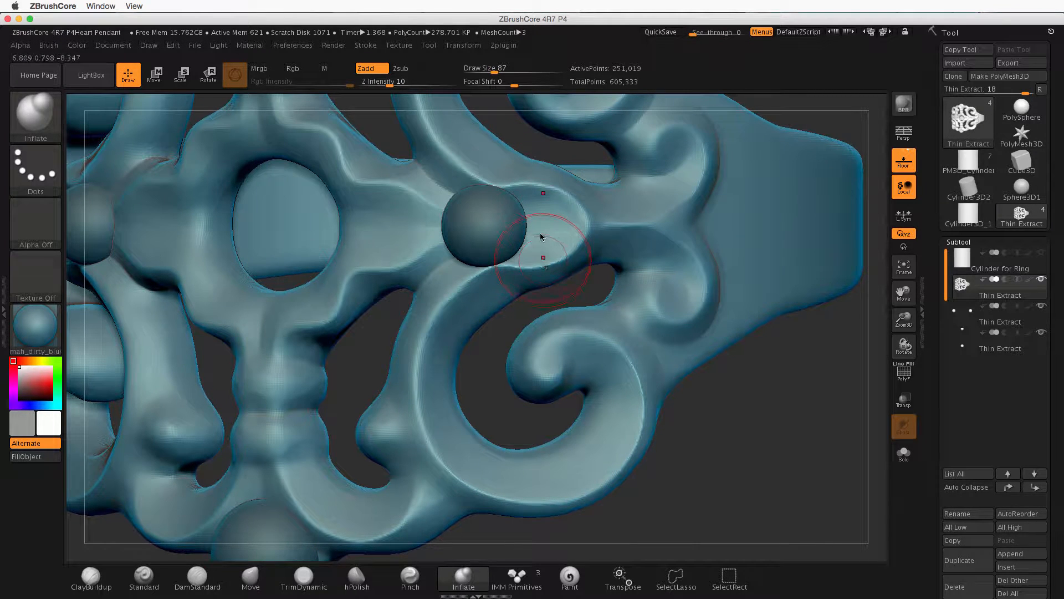
{"action": "key", "text": "s"}
{"action": "left_click_drag", "start_coordinate": [627, 223], "coordinate": [621, 225]}
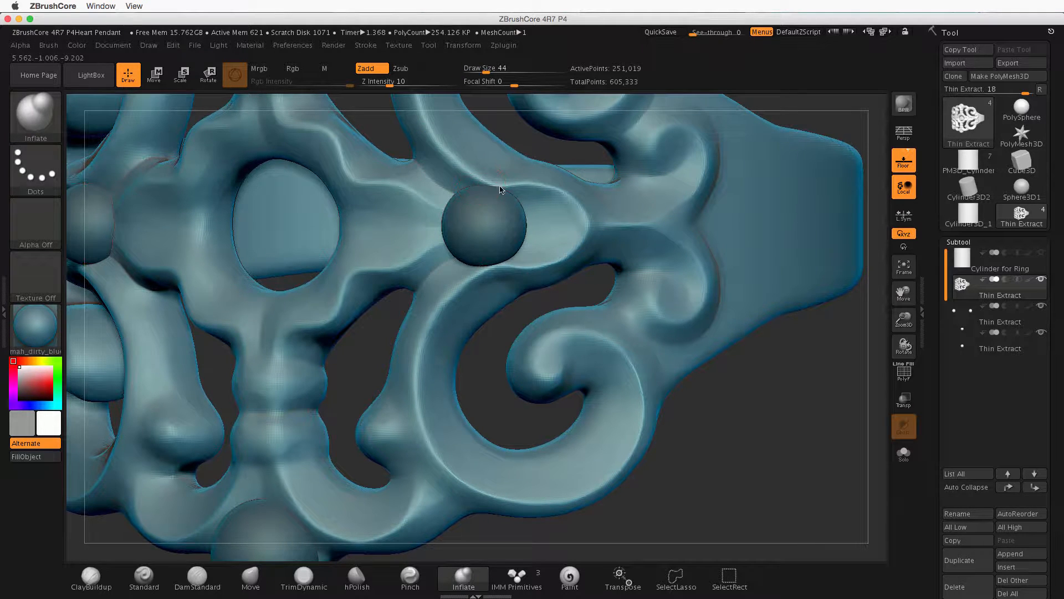
{"action": "mouse_move", "coordinate": [532, 184]}
{"action": "left_mouse_down"}
{"action": "mouse_move", "coordinate": [582, 211]}
{"action": "mouse_move", "coordinate": [586, 239]}
{"action": "left_mouse_up"}
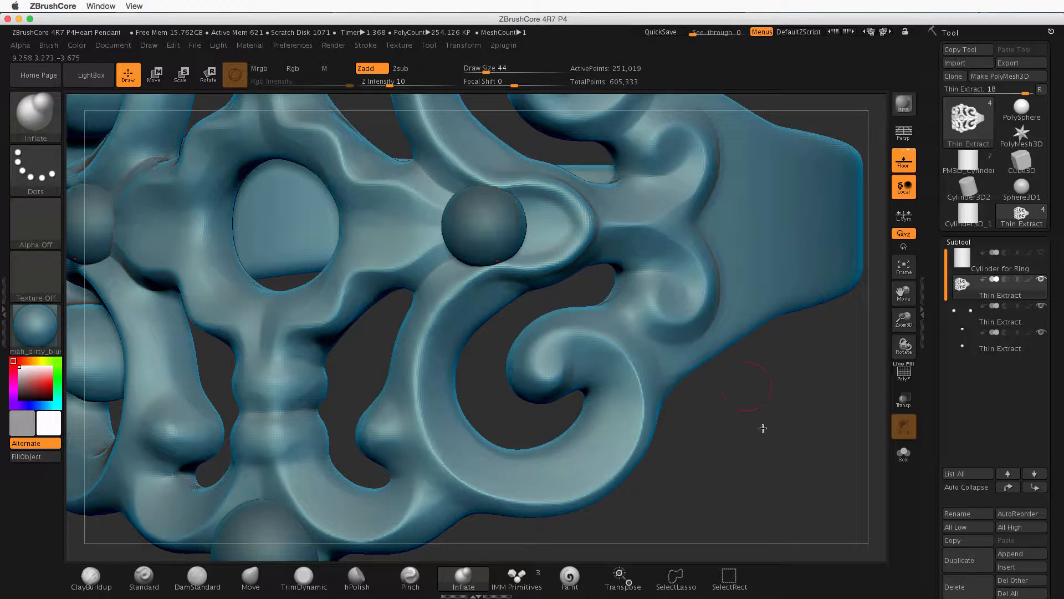
Update the DynaMesh of the ring's scroll ornament
{"action": "mouse_move", "coordinate": [760, 427]}
{"action": "left_mouse_down"}
{"action": "mouse_move", "coordinate": [713, 433]}
{"action": "mouse_move", "coordinate": [722, 434]}
{"action": "mouse_move", "coordinate": [591, 240]}
{"action": "left_mouse_up"}
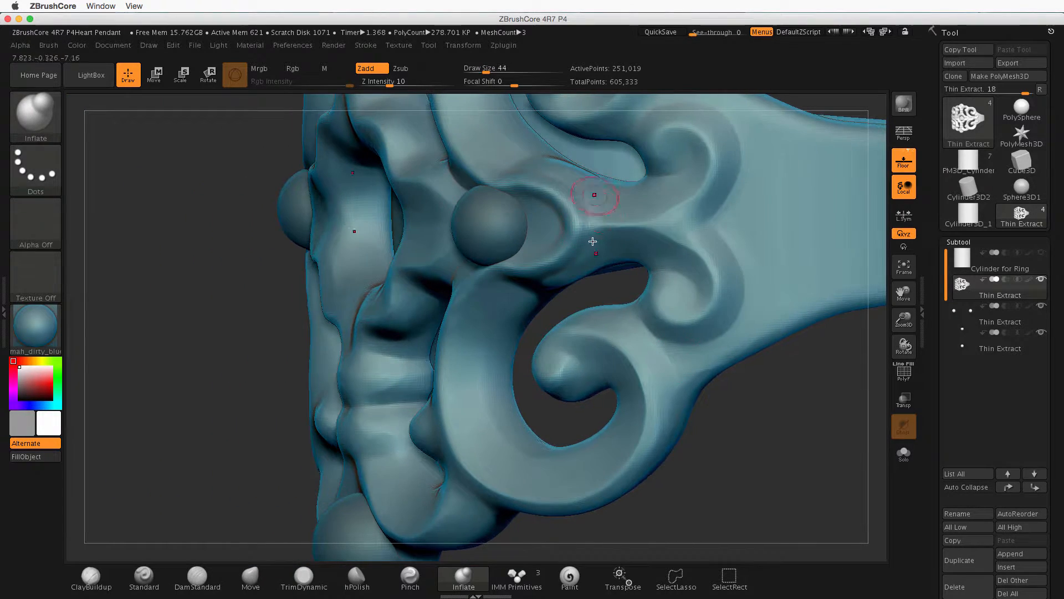
{"action": "mouse_move", "coordinate": [769, 473]}
{"action": "left_mouse_down"}
{"action": "mouse_move", "coordinate": [784, 473]}
{"action": "mouse_move", "coordinate": [737, 416]}
{"action": "left_mouse_up"}
{"action": "key", "text": "ctrl"}
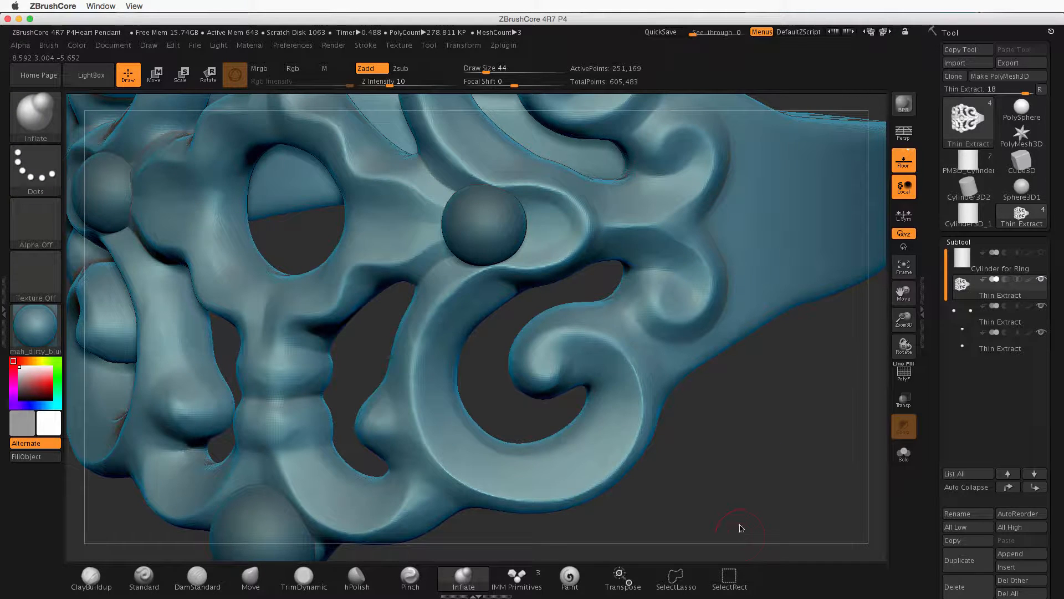
Append the Cylinder3D2 mesh as a new subtool of the ring
{"action": "mouse_move", "coordinate": [726, 471]}
{"action": "left_mouse_down", "text": "alt"}
{"action": "mouse_move", "coordinate": [637, 408]}
{"action": "mouse_move", "coordinate": [659, 377]}
{"action": "mouse_move", "coordinate": [640, 347]}
{"action": "mouse_move", "coordinate": [651, 440]}
{"action": "left_mouse_up", "text": "alt"}
{"action": "left_click_drag", "start_coordinate": [700, 368], "coordinate": [673, 318]}
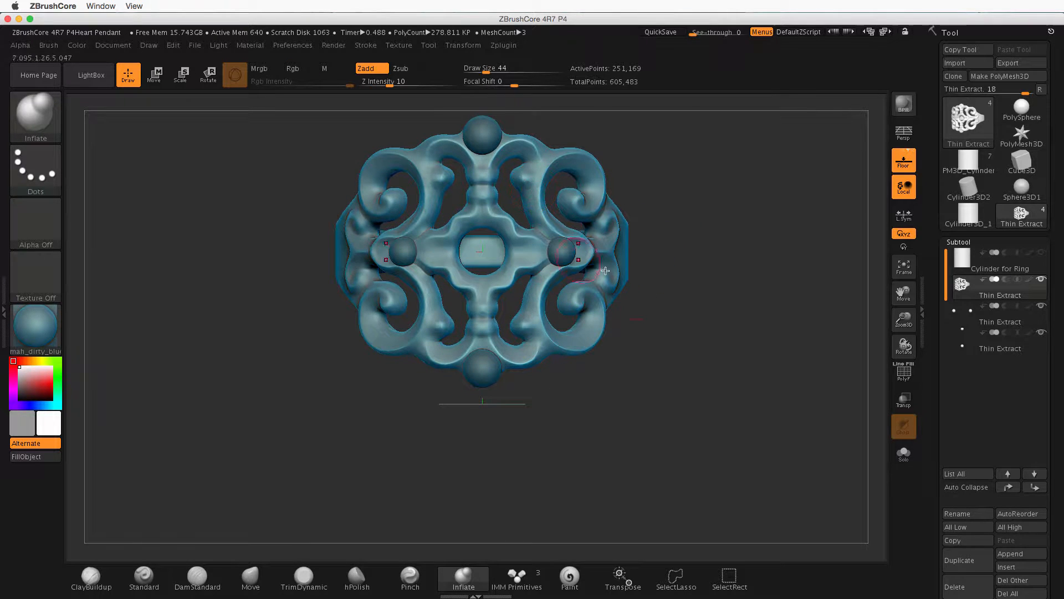
{"action": "left_click_drag", "start_coordinate": [621, 444], "coordinate": [734, 430], "text": "alt"}
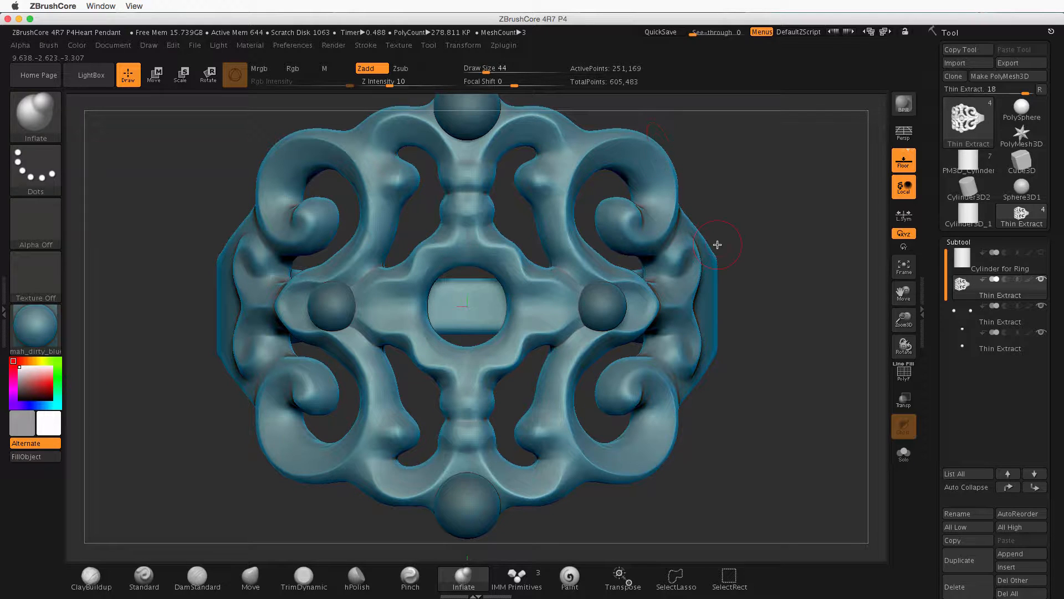
{"action": "mouse_move", "coordinate": [764, 243]}
{"action": "left_mouse_down"}
{"action": "mouse_move", "coordinate": [774, 249]}
{"action": "mouse_move", "coordinate": [763, 250]}
{"action": "left_mouse_up"}
{"action": "scroll", "coordinate": [1050, 371], "scroll_direction": "down", "scroll_amount": 3}
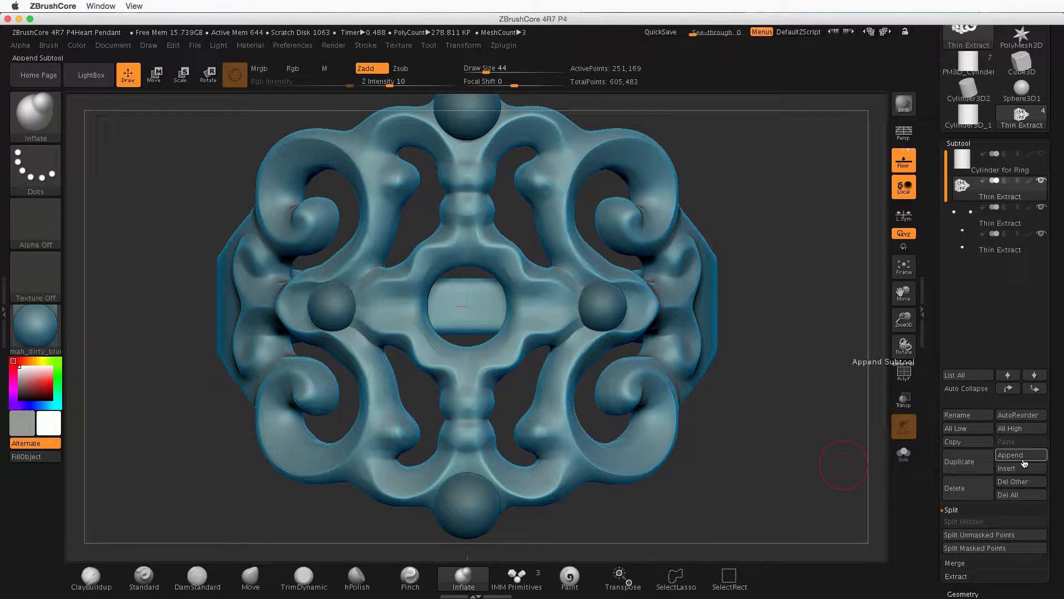
{"action": "left_click", "coordinate": [1021, 456]}
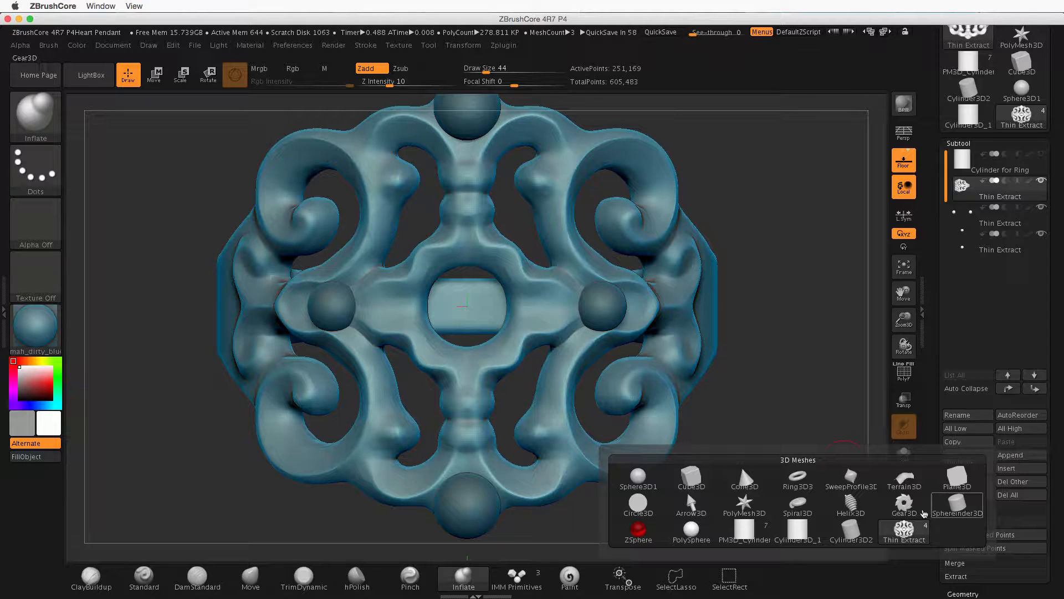
{"action": "left_click", "coordinate": [851, 531]}
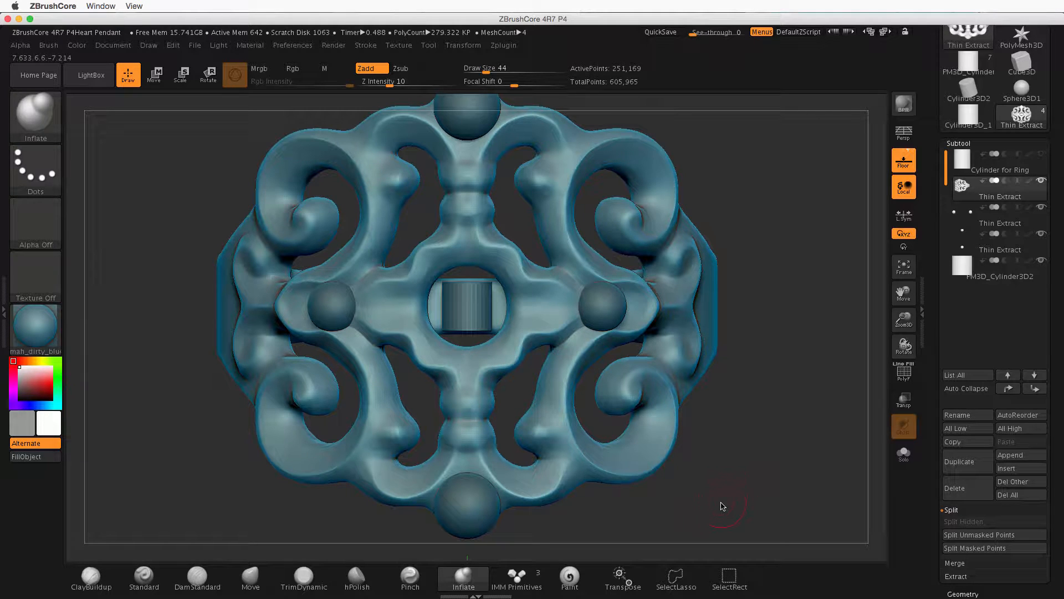
Turn on ghost transparency and select the appended cylinder in the middle of the ring
{"action": "left_click_drag", "start_coordinate": [723, 505], "coordinate": [750, 301]}
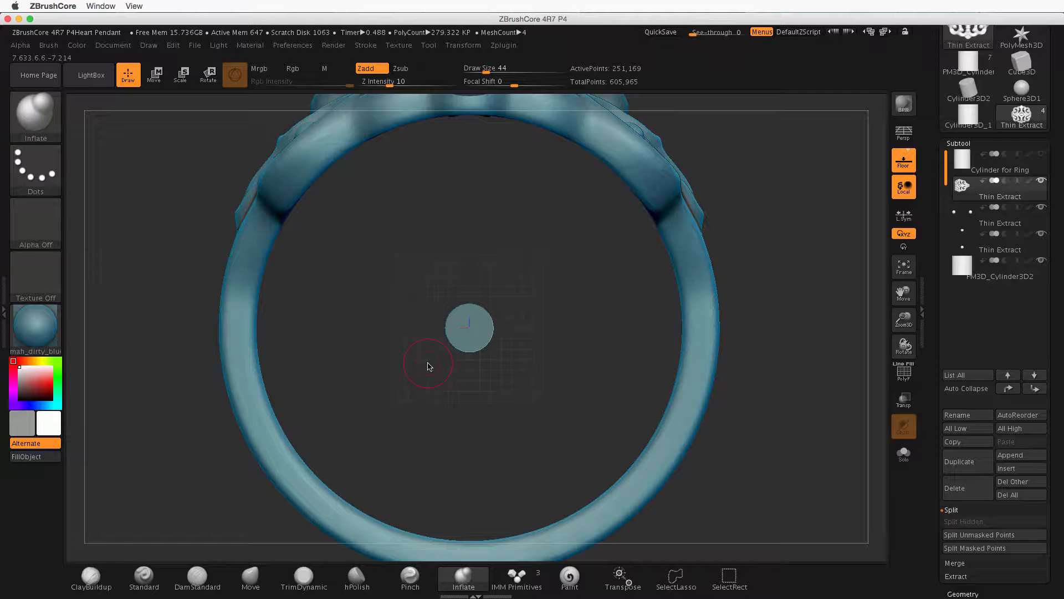
{"action": "mouse_move", "coordinate": [977, 280]}
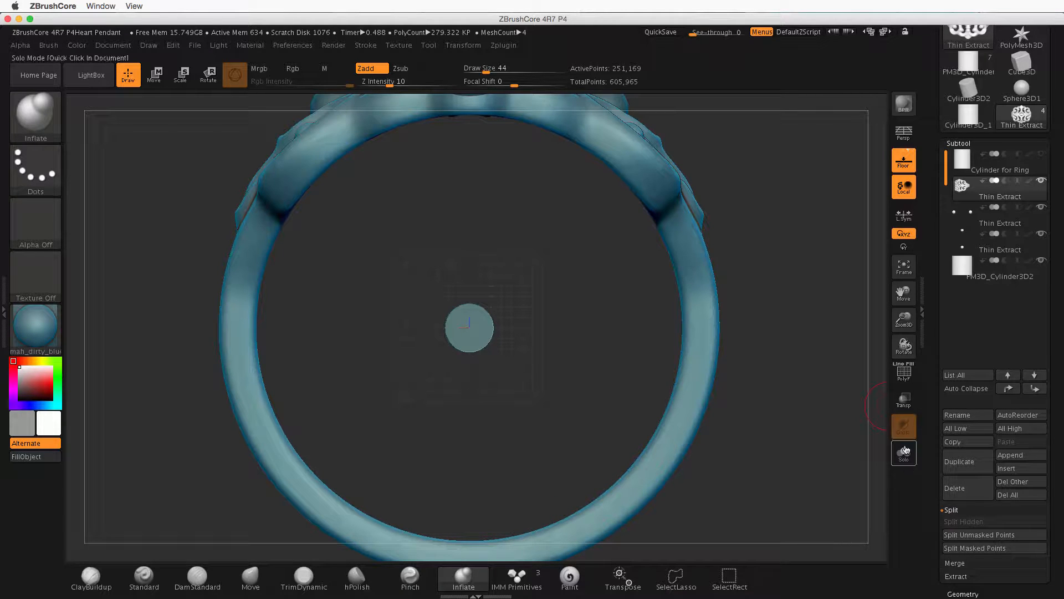
{"action": "left_click", "coordinate": [902, 396]}
{"action": "left_click_drag", "start_coordinate": [736, 475], "coordinate": [762, 474]}
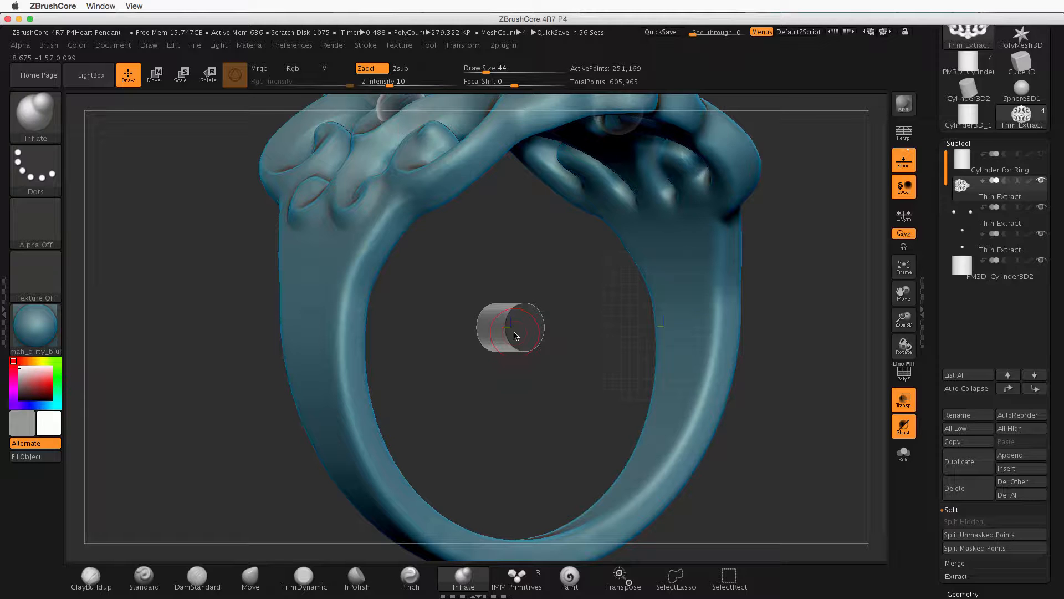
{"action": "key", "text": "shift"}
{"action": "left_click", "coordinate": [530, 320], "text": "alt"}
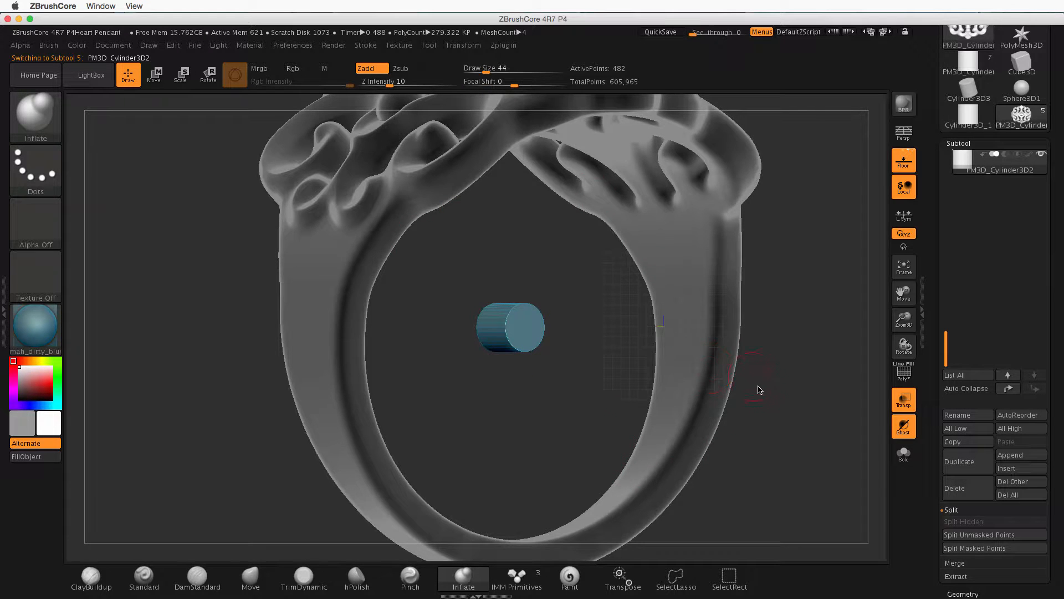
Enlarge the cylinder on all axes with the Size deformation to roughly the width of the ring band
{"action": "mouse_move", "coordinate": [760, 390]}
{"action": "left_mouse_down"}
{"action": "mouse_move", "coordinate": [737, 389]}
{"action": "mouse_move", "coordinate": [760, 388]}
{"action": "left_mouse_up"}
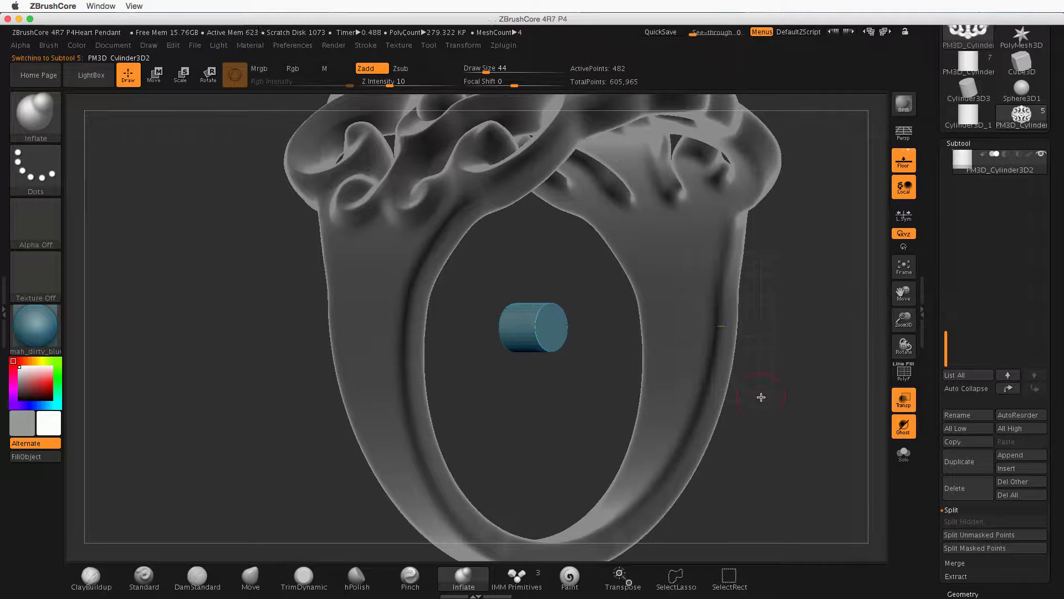
{"action": "left_click_drag", "start_coordinate": [751, 441], "coordinate": [784, 449]}
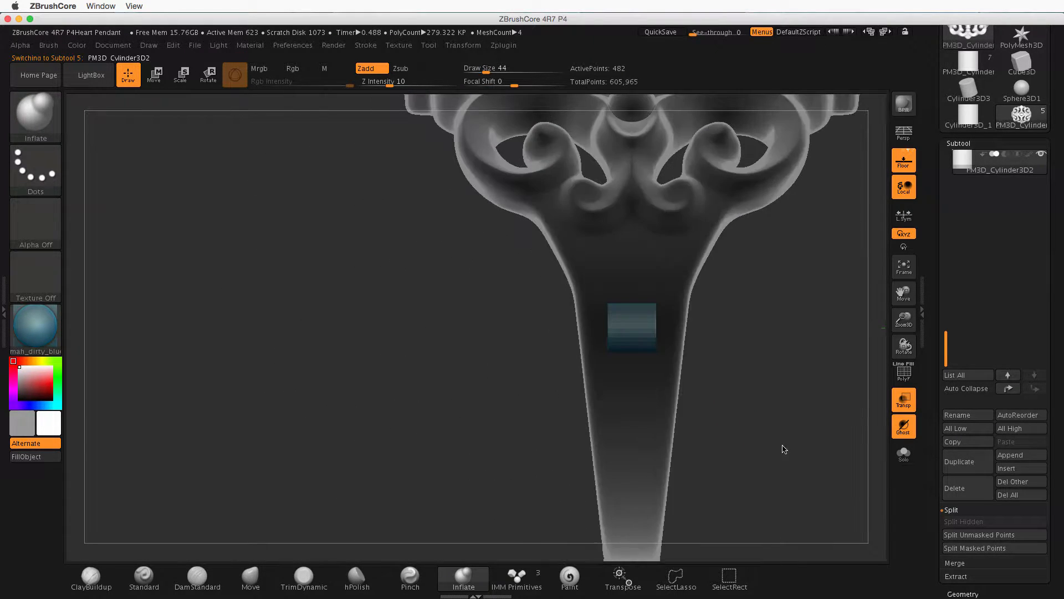
{"action": "left_click_drag", "start_coordinate": [768, 414], "coordinate": [637, 399], "text": "alt"}
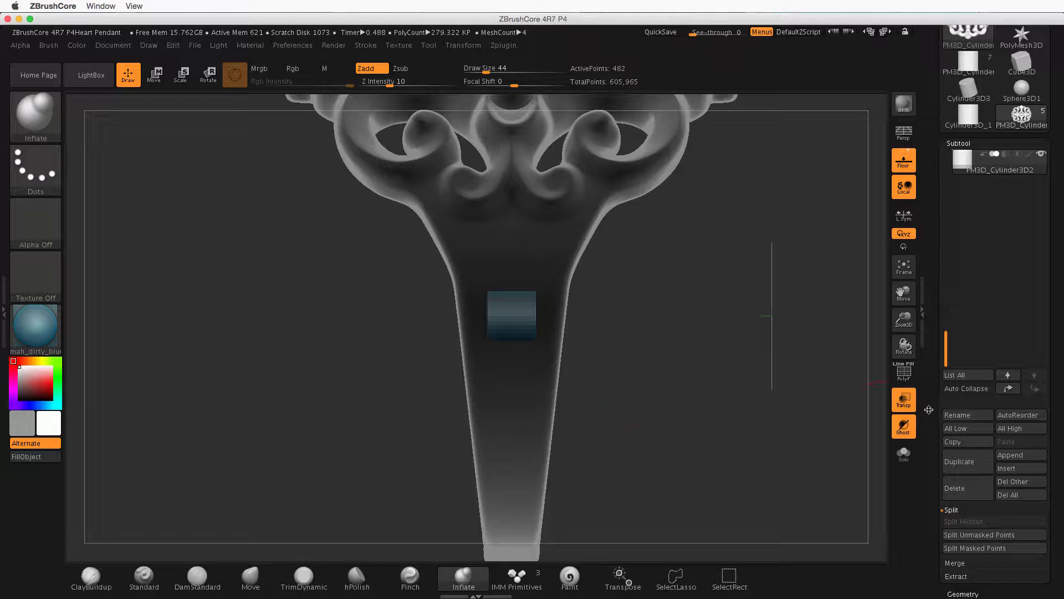
{"action": "scroll", "coordinate": [1058, 380], "scroll_direction": "down", "scroll_amount": 10}
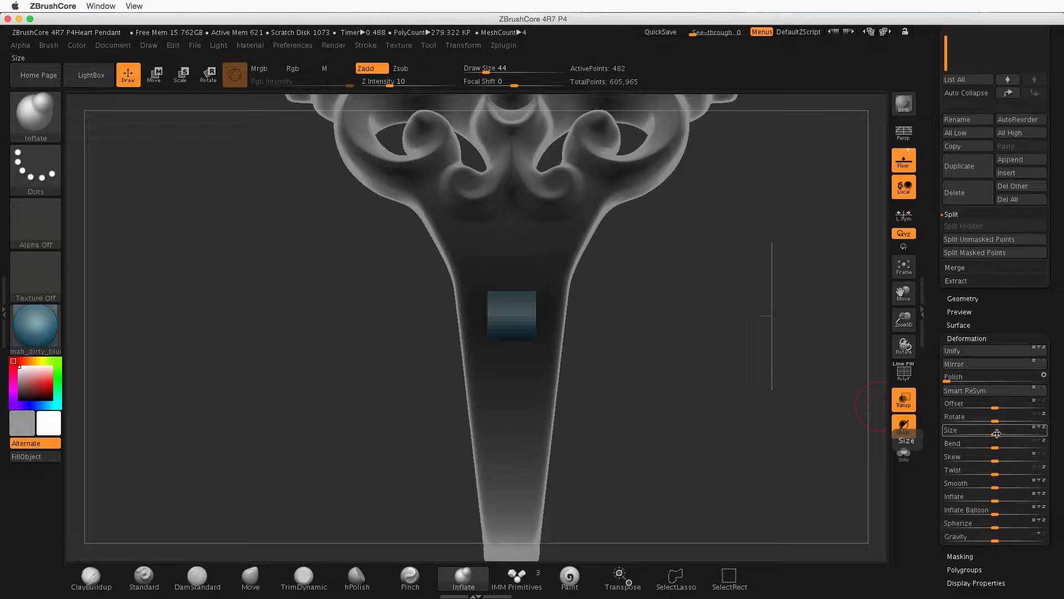
{"action": "left_click_drag", "start_coordinate": [994, 434], "coordinate": [1050, 433]}
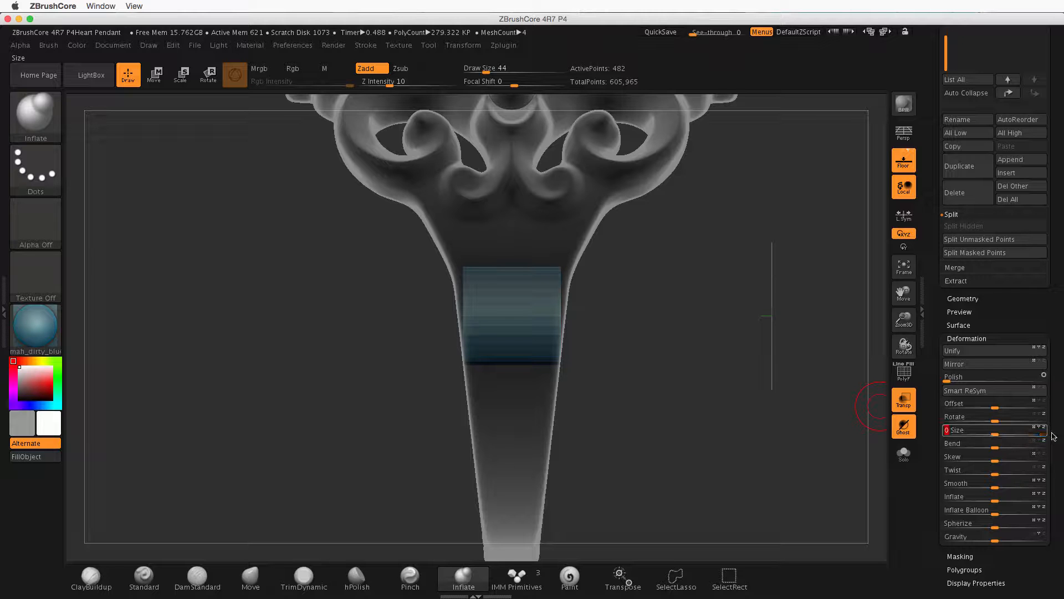
Rotate the cylinder a quarter turn with the transform gizmo so that it stands upright in the ring band
{"action": "mouse_move", "coordinate": [604, 362]}
{"action": "left_mouse_down"}
{"action": "mouse_move", "coordinate": [675, 370]}
{"action": "mouse_move", "coordinate": [633, 366]}
{"action": "left_mouse_up"}
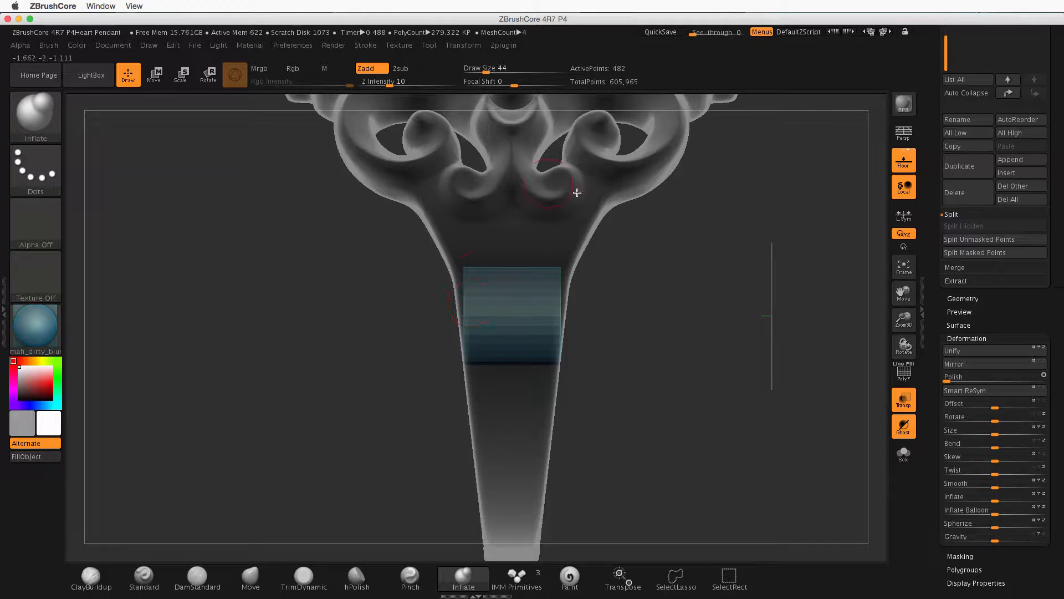
{"action": "left_click_drag", "start_coordinate": [613, 233], "coordinate": [665, 350], "text": "alt"}
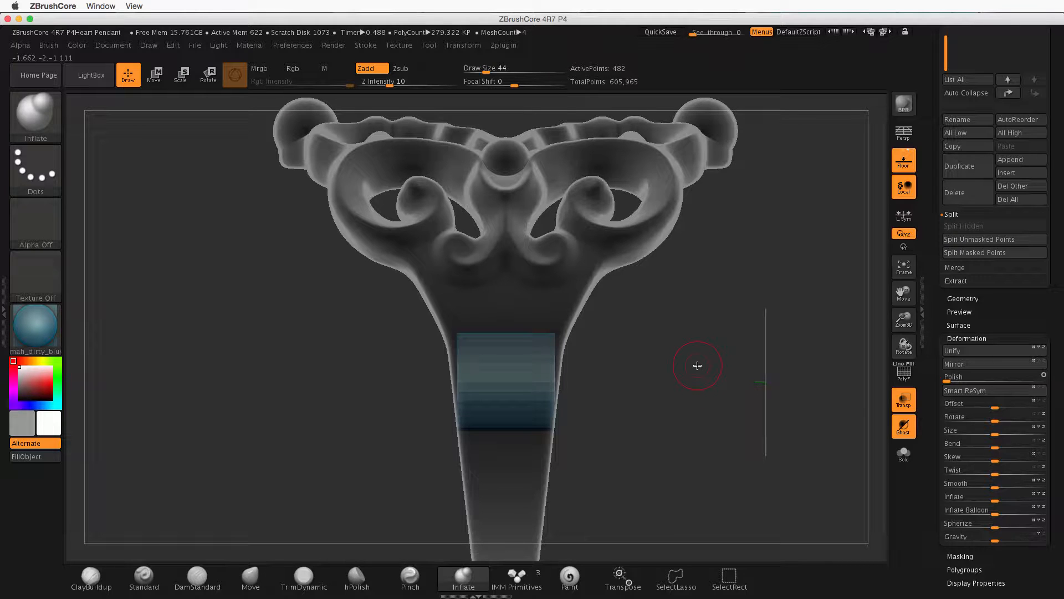
{"action": "left_click", "coordinate": [154, 75]}
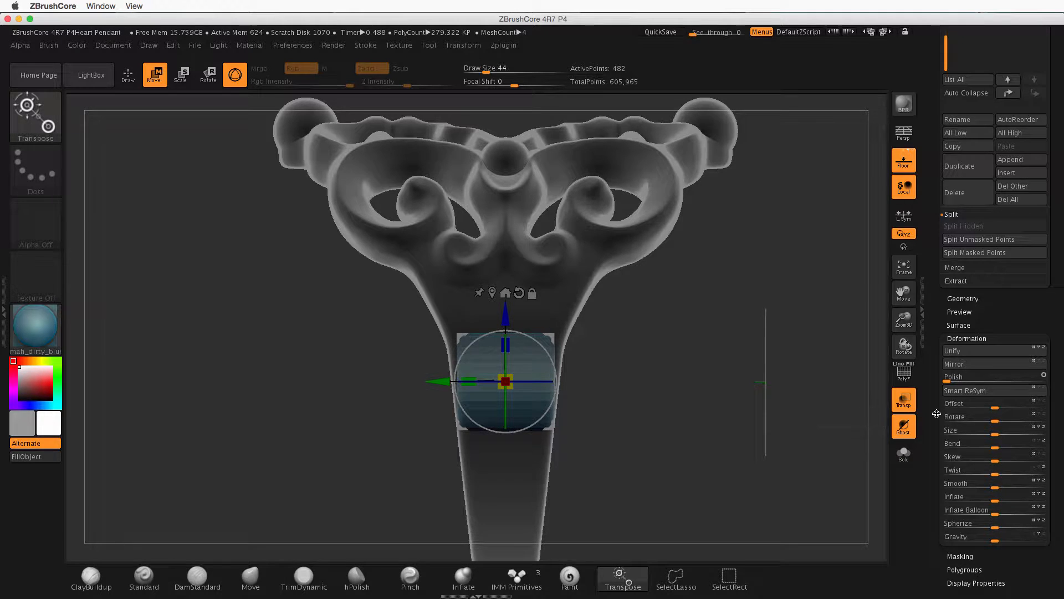
{"action": "left_click_drag", "start_coordinate": [992, 417], "coordinate": [1006, 425]}
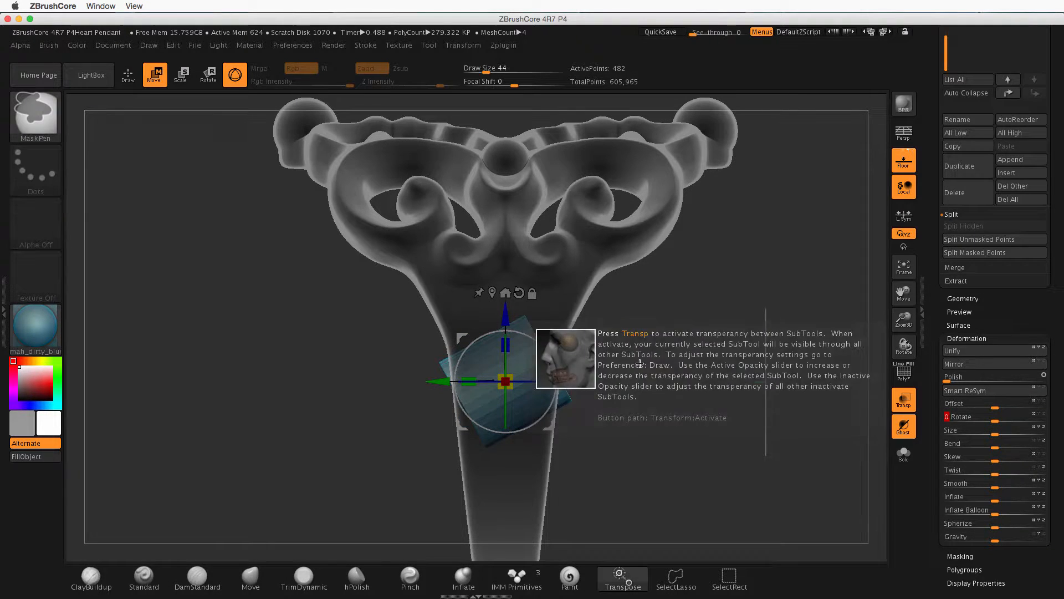
{"action": "key", "text": "super+z"}
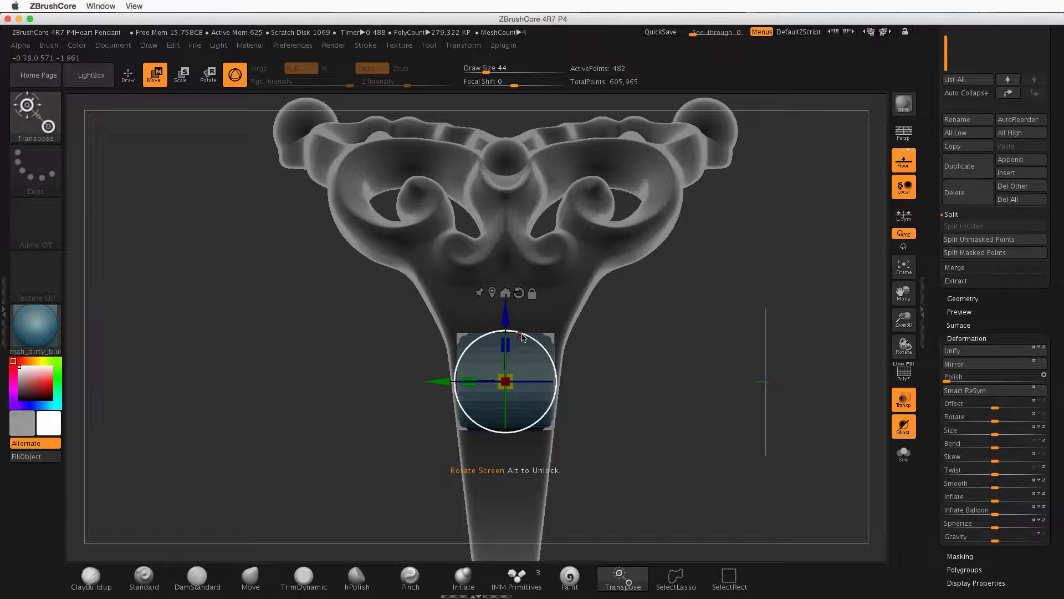
{"action": "left_click_drag", "start_coordinate": [522, 337], "coordinate": [548, 404]}
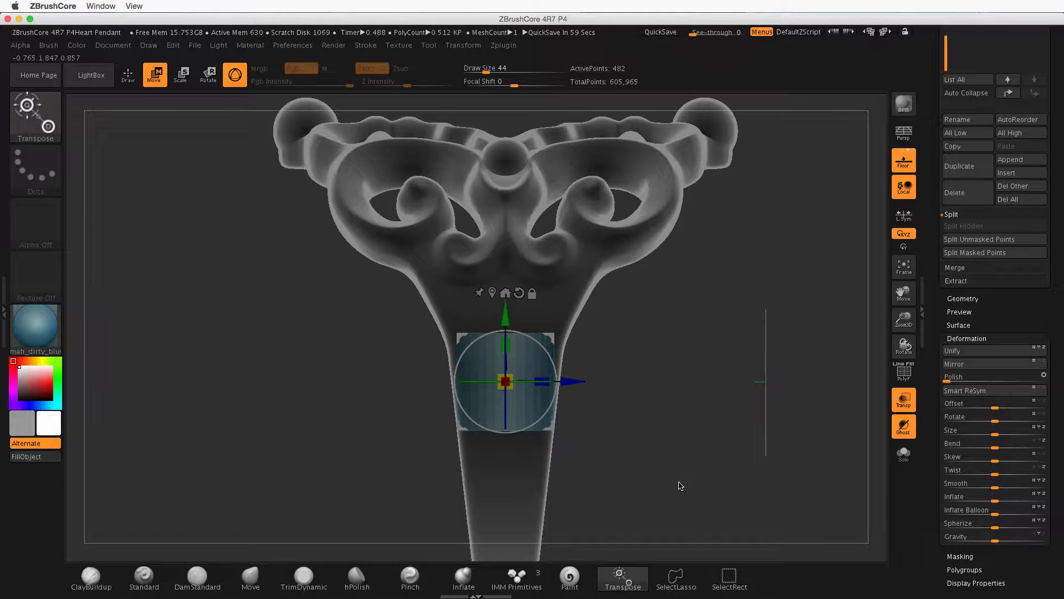
Move the upright cylinder up about 10 units to the centre of the scroll ornament
{"action": "left_click_drag", "start_coordinate": [659, 361], "coordinate": [655, 457], "text": "alt"}
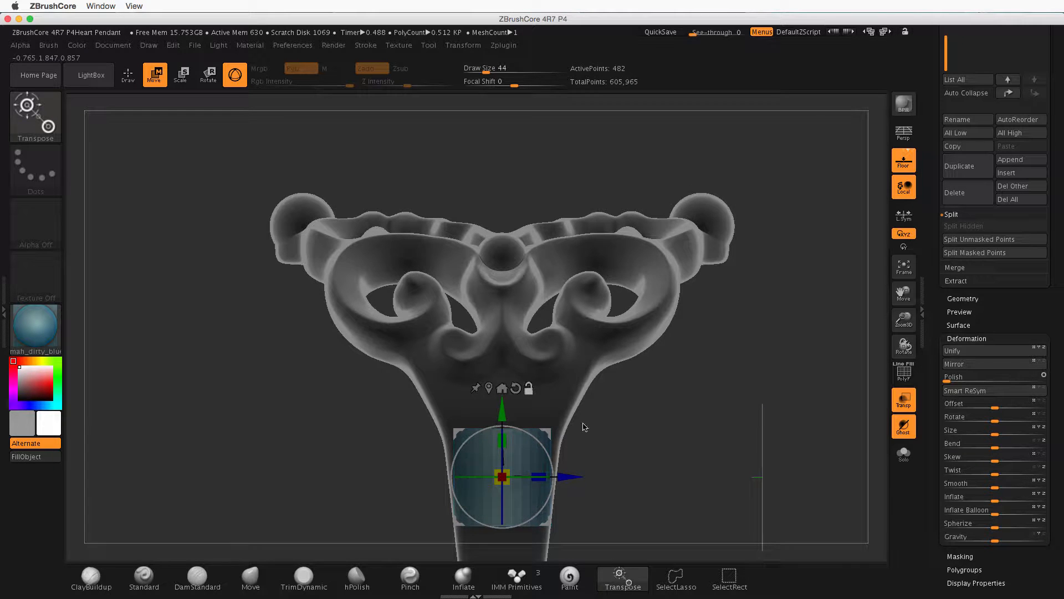
{"action": "left_click_drag", "start_coordinate": [503, 417], "coordinate": [505, 166]}
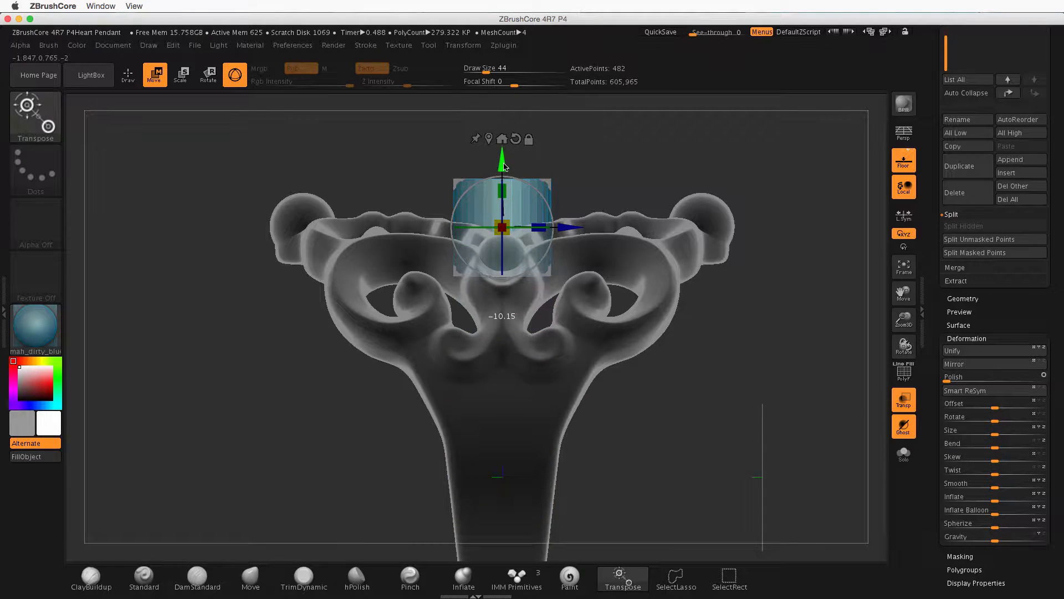
{"action": "left_click_drag", "start_coordinate": [637, 376], "coordinate": [721, 460]}
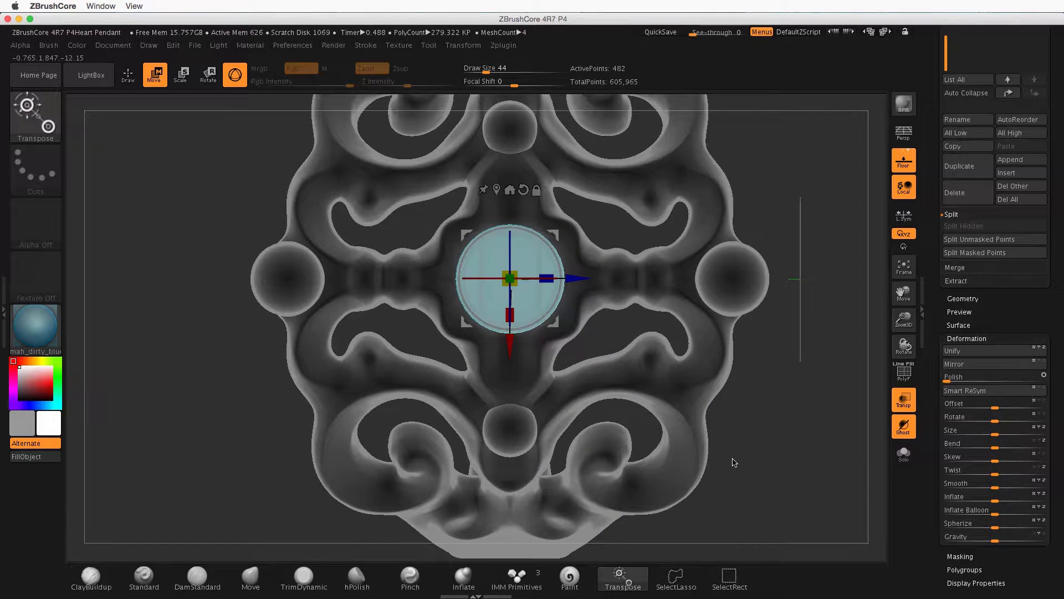
Append a Ring3D mesh as a new subtool and select it in the middle of the ring
{"action": "left_click", "coordinate": [969, 338]}
{"action": "scroll", "coordinate": [1054, 332], "scroll_direction": "up", "scroll_amount": 10}
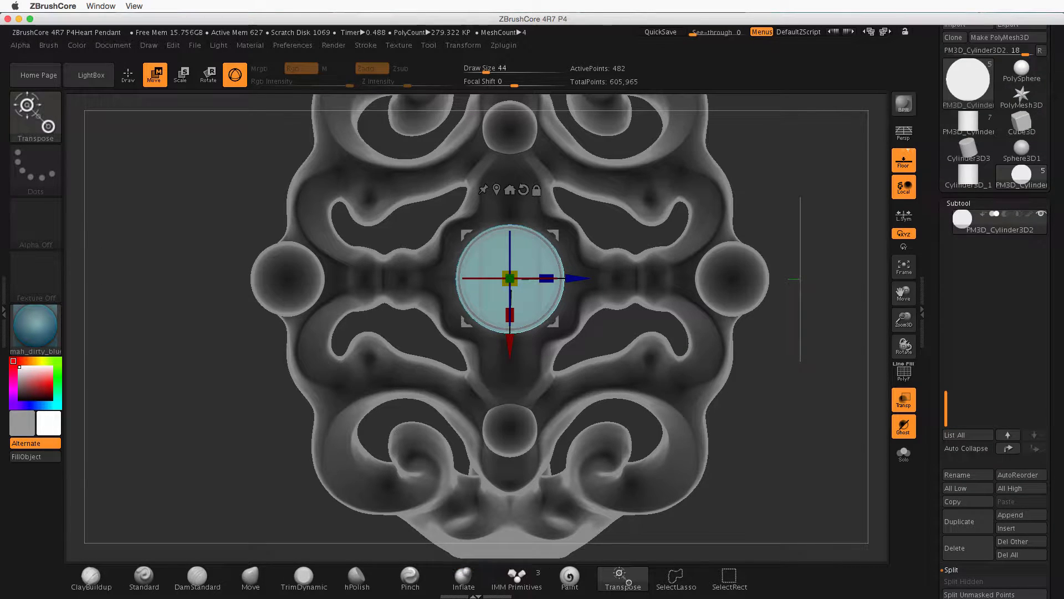
{"action": "scroll", "coordinate": [1052, 416], "scroll_direction": "down", "scroll_amount": 3}
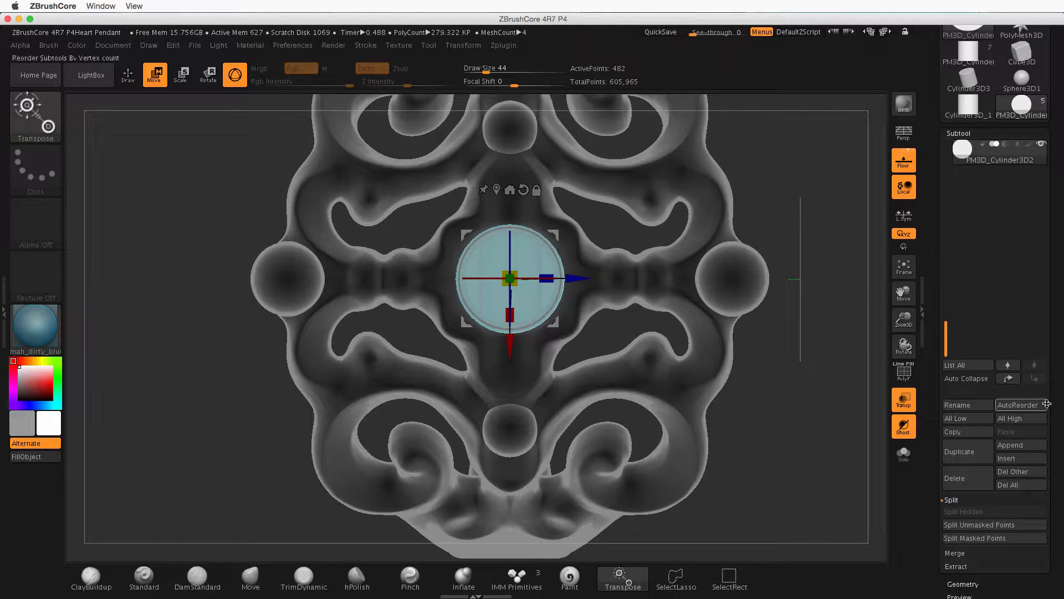
{"action": "left_click", "coordinate": [1010, 444]}
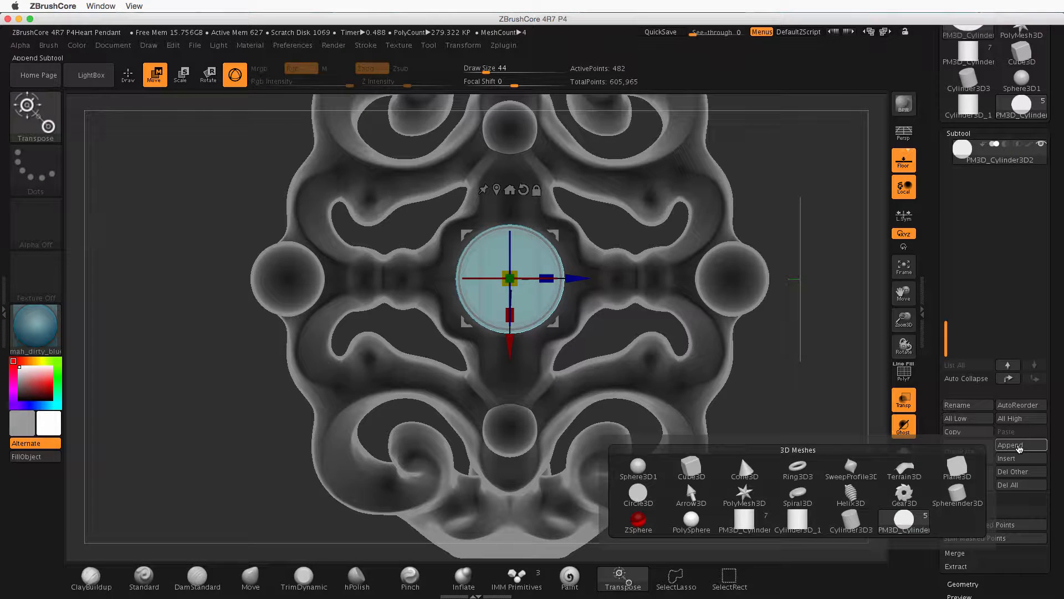
{"action": "left_click", "coordinate": [792, 467]}
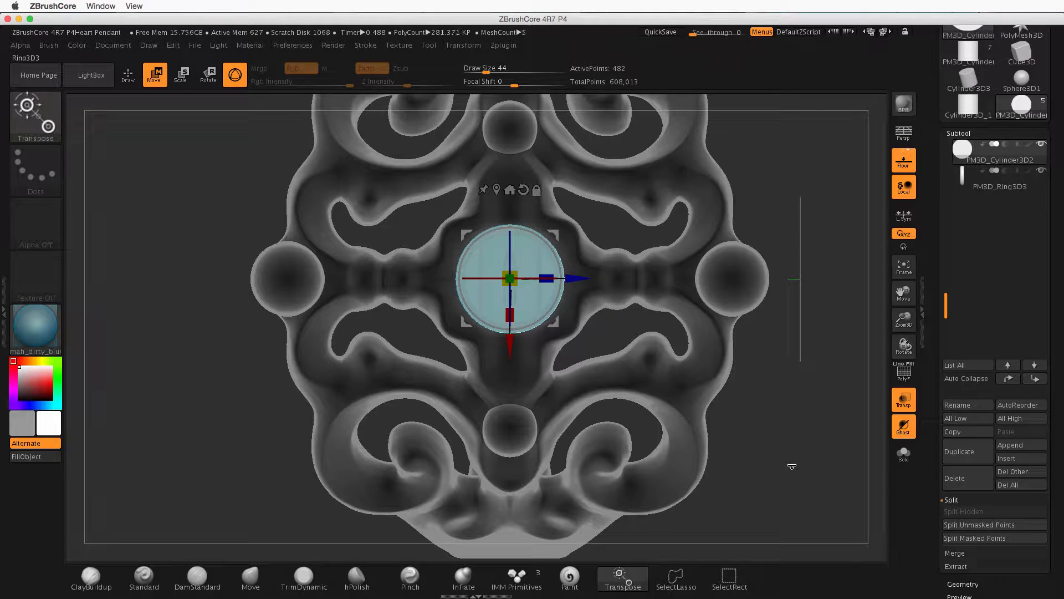
{"action": "left_click_drag", "start_coordinate": [726, 462], "coordinate": [697, 329]}
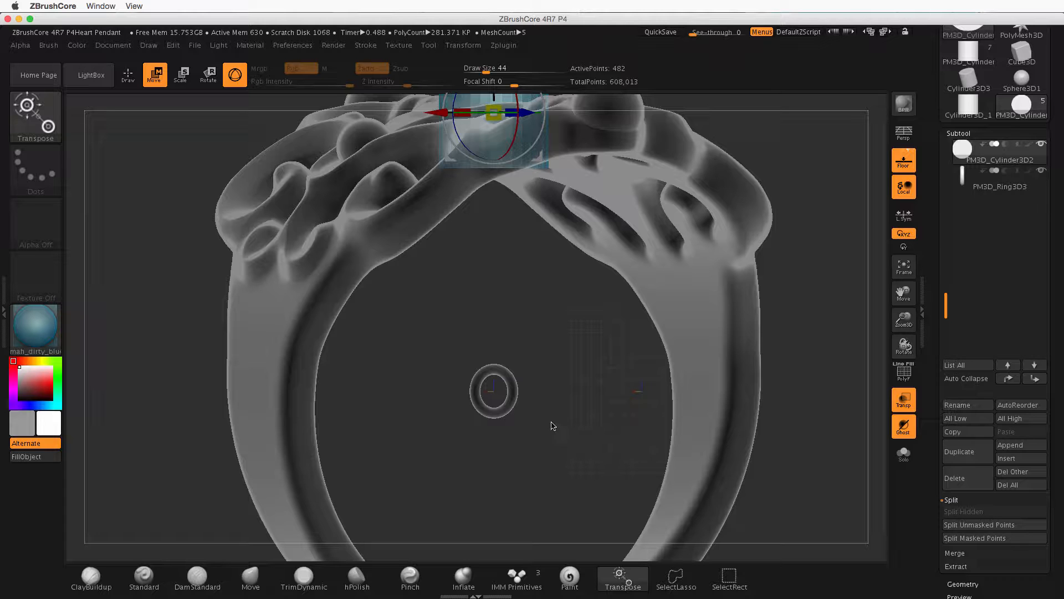
{"action": "left_click", "coordinate": [511, 398], "text": "alt"}
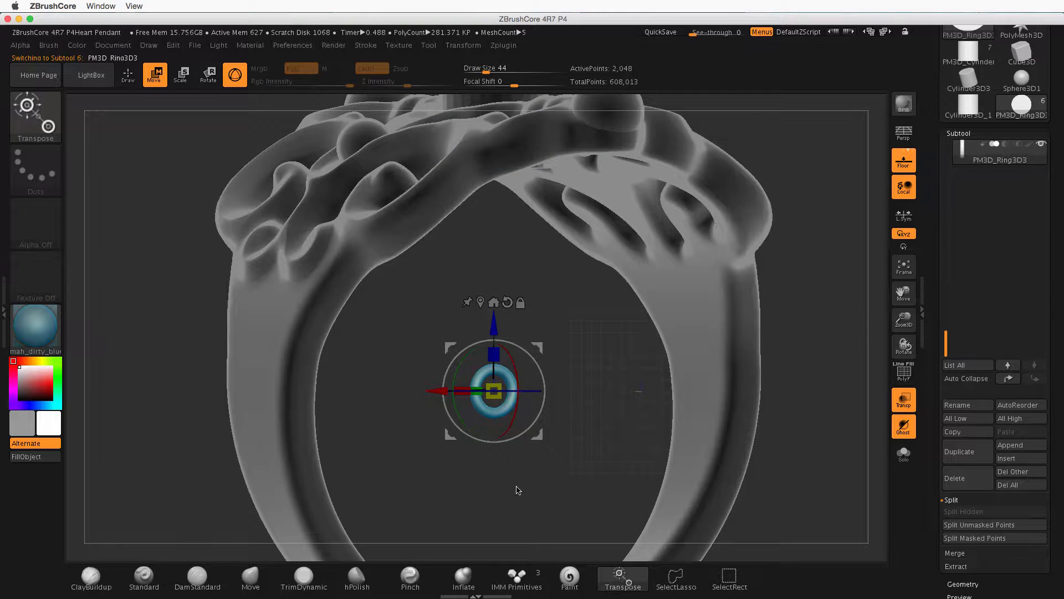
Rotate the appended Ring3D mesh a quarter turn to lie flat and raise it to the cylinder's height above the ornament
{"action": "left_click_drag", "start_coordinate": [516, 503], "coordinate": [551, 504]}
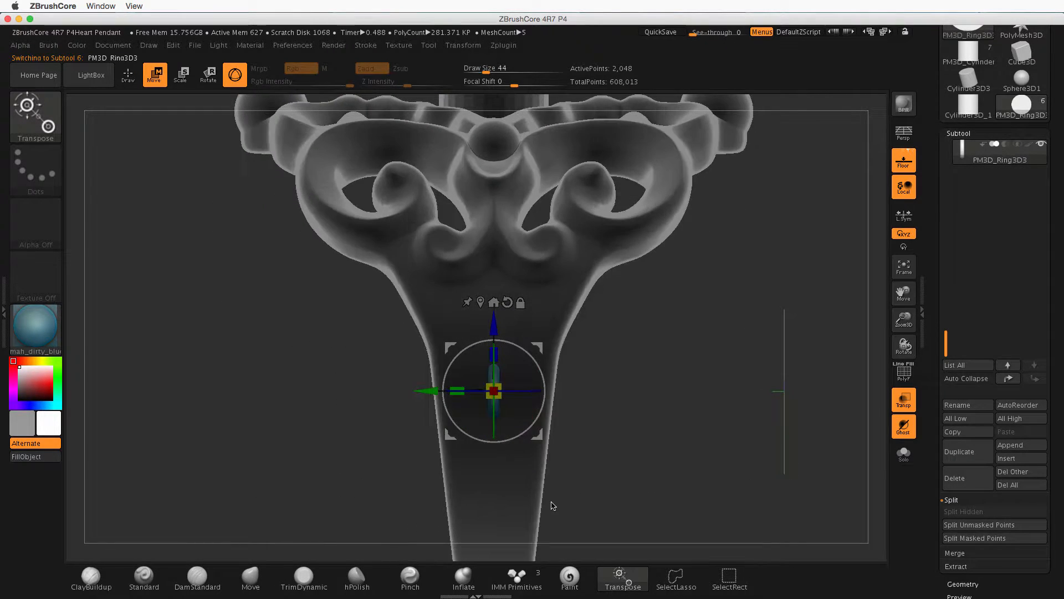
{"action": "mouse_move", "coordinate": [670, 458]}
{"action": "left_mouse_down"}
{"action": "mouse_move", "coordinate": [678, 421]}
{"action": "mouse_move", "coordinate": [688, 457]}
{"action": "left_mouse_up"}
{"action": "left_click_drag", "start_coordinate": [537, 371], "coordinate": [527, 444]}
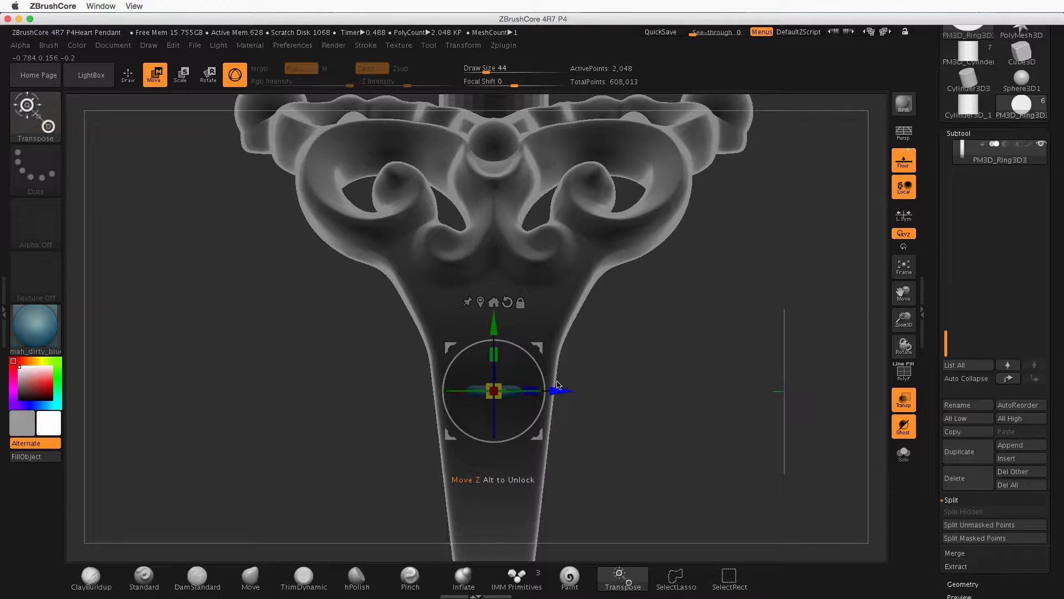
{"action": "left_click_drag", "start_coordinate": [495, 332], "coordinate": [494, 95]}
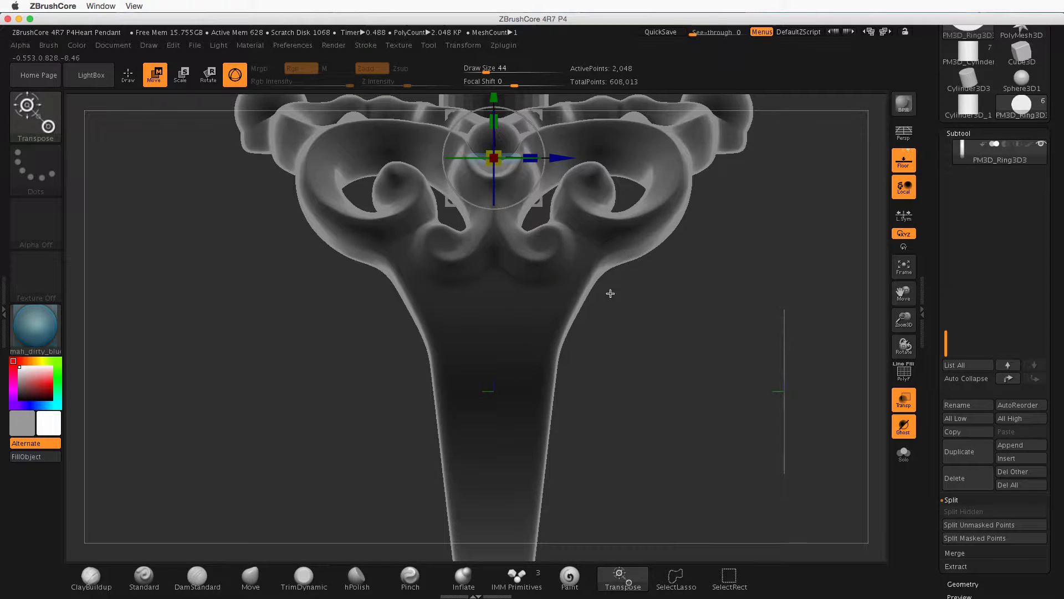
{"action": "left_click_drag", "start_coordinate": [611, 292], "coordinate": [471, 204]}
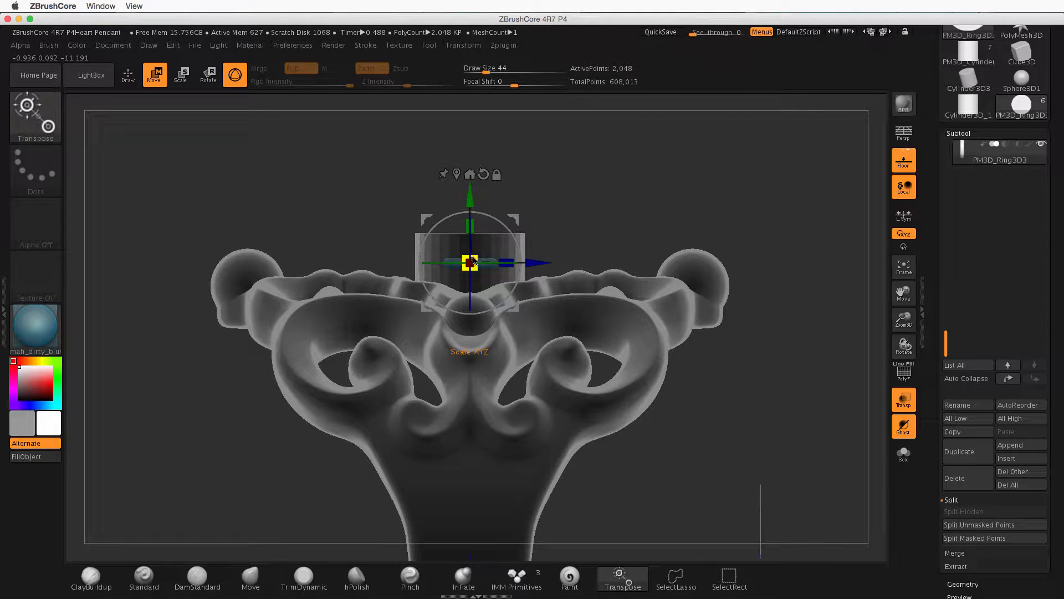
Scale the Ring3D mesh uniformly until it closely encircles the cylinder with its tube slightly overlapping the cylinder wall
{"action": "left_click_drag", "start_coordinate": [476, 258], "coordinate": [501, 237]}
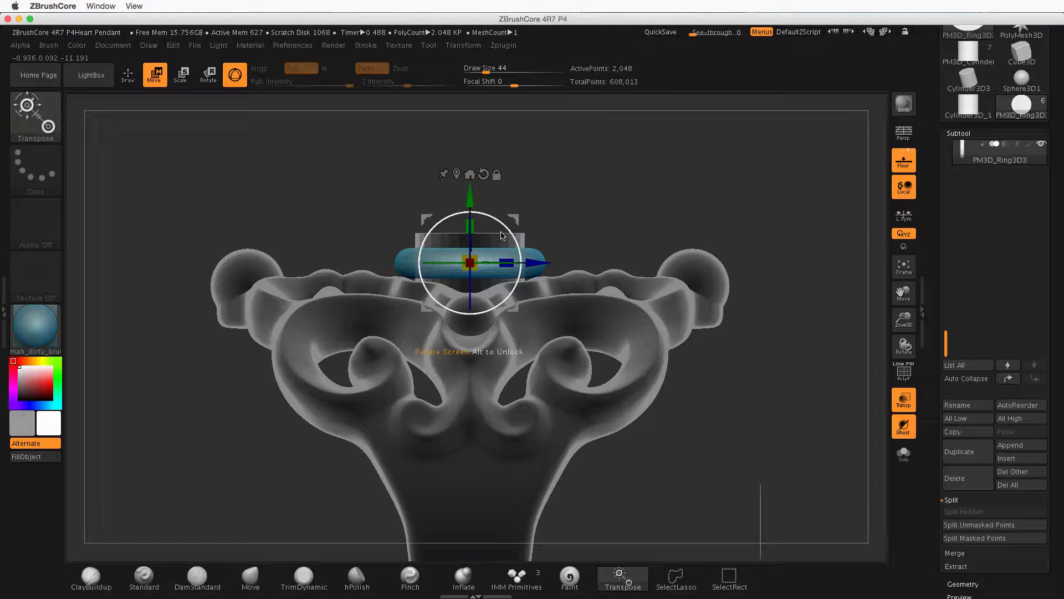
{"action": "left_click_drag", "start_coordinate": [621, 229], "coordinate": [622, 353]}
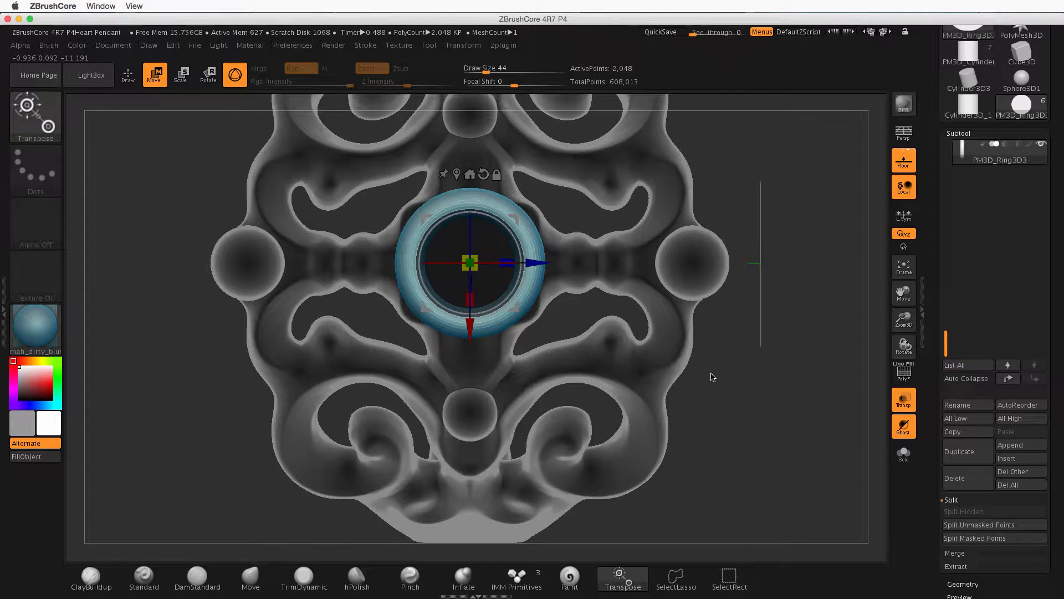
{"action": "left_click_drag", "start_coordinate": [713, 377], "coordinate": [783, 432], "text": "alt"}
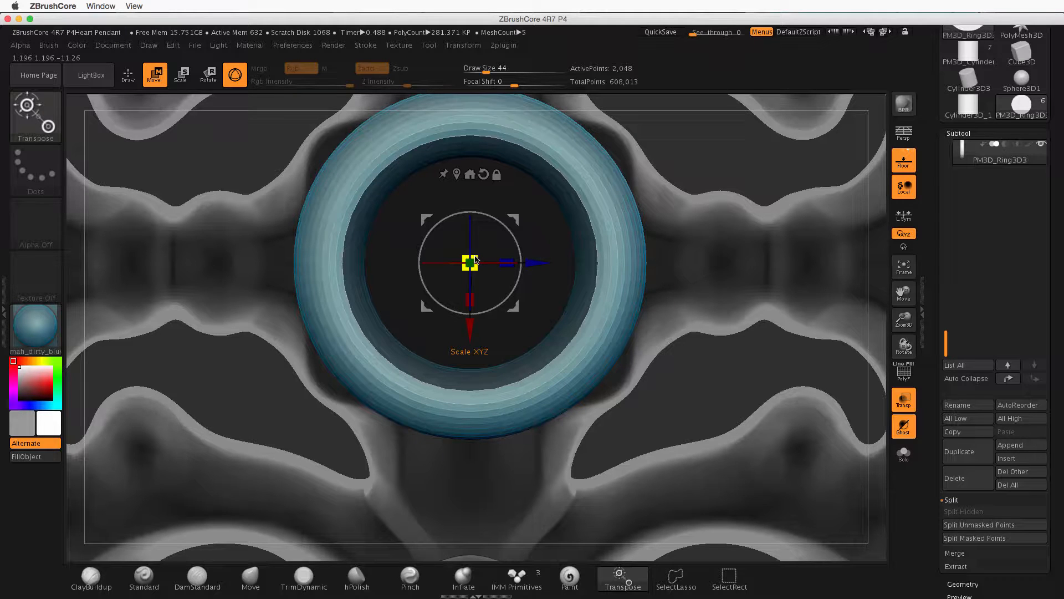
{"action": "left_click_drag", "start_coordinate": [479, 259], "coordinate": [471, 268]}
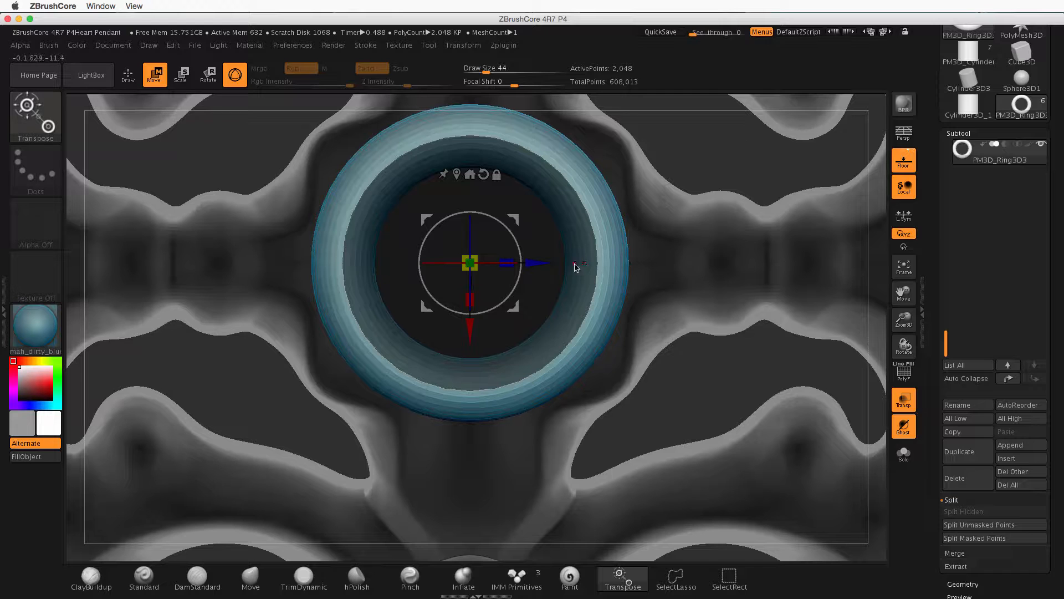
{"action": "left_click_drag", "start_coordinate": [477, 259], "coordinate": [484, 255]}
Lower the Ring3D mesh into the centre of the ornament and stretch it vertically into a taller collar
{"action": "left_click_drag", "start_coordinate": [693, 389], "coordinate": [715, 216], "text": "shift"}
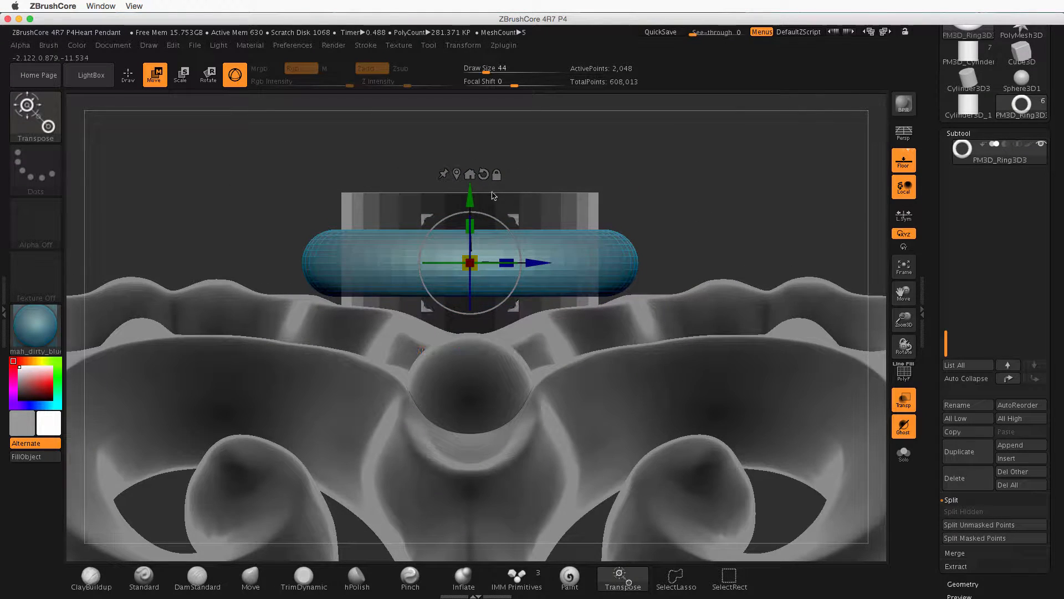
{"action": "mouse_move", "coordinate": [472, 228]}
{"action": "left_mouse_down"}
{"action": "mouse_move", "coordinate": [476, 194]}
{"action": "mouse_move", "coordinate": [465, 243]}
{"action": "left_mouse_up"}
{"action": "left_click_drag", "start_coordinate": [781, 221], "coordinate": [728, 342]}
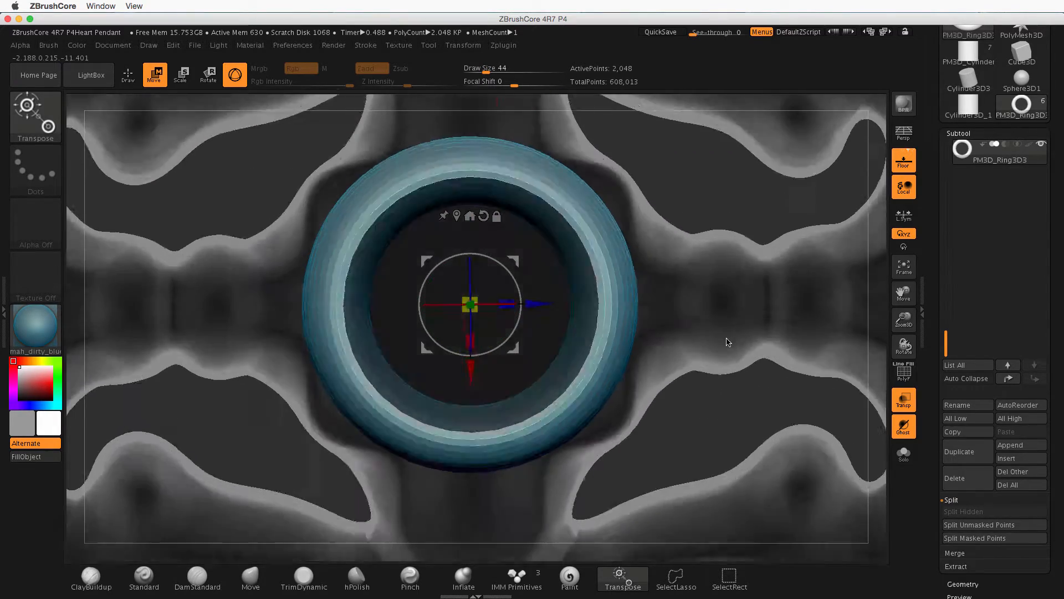
{"action": "left_click_drag", "start_coordinate": [696, 408], "coordinate": [559, 300], "text": "alt"}
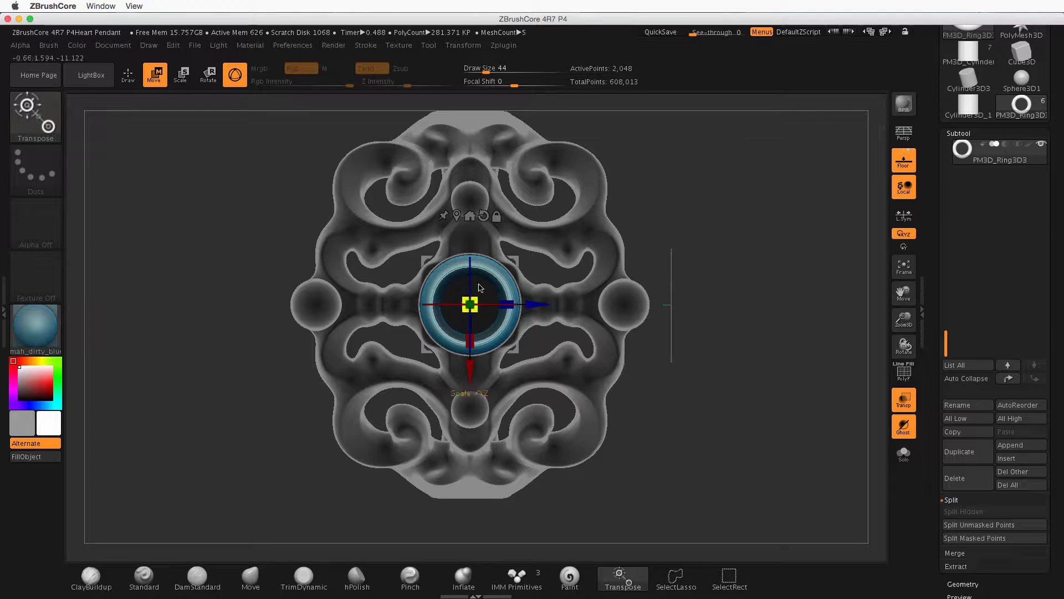
{"action": "left_click_drag", "start_coordinate": [737, 366], "coordinate": [784, 368]}
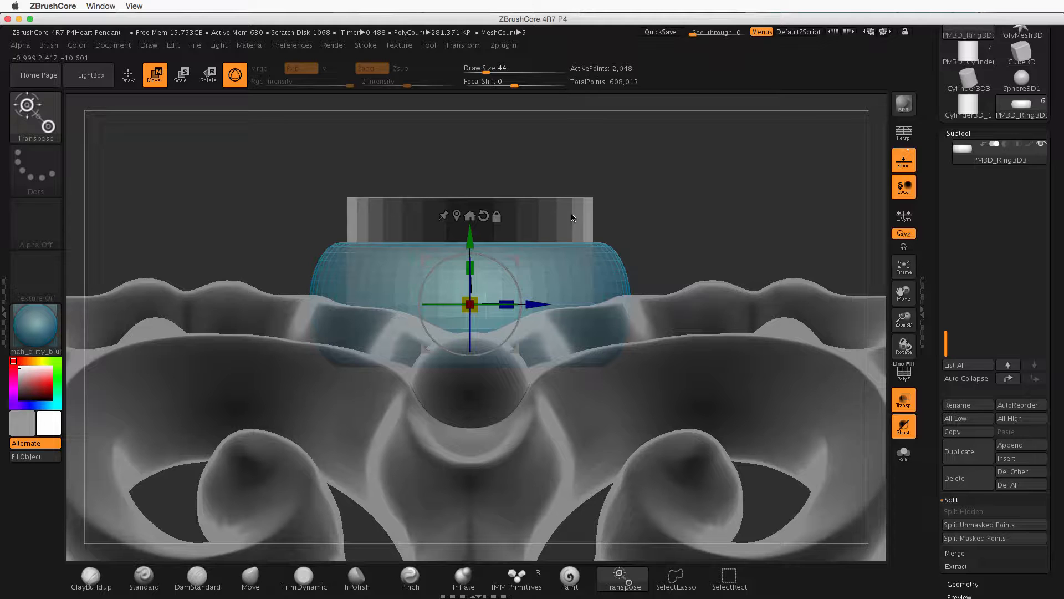
Select the cylinder and raise it until only its lower end remains inside the collar
{"action": "left_click", "coordinate": [543, 213], "text": "alt"}
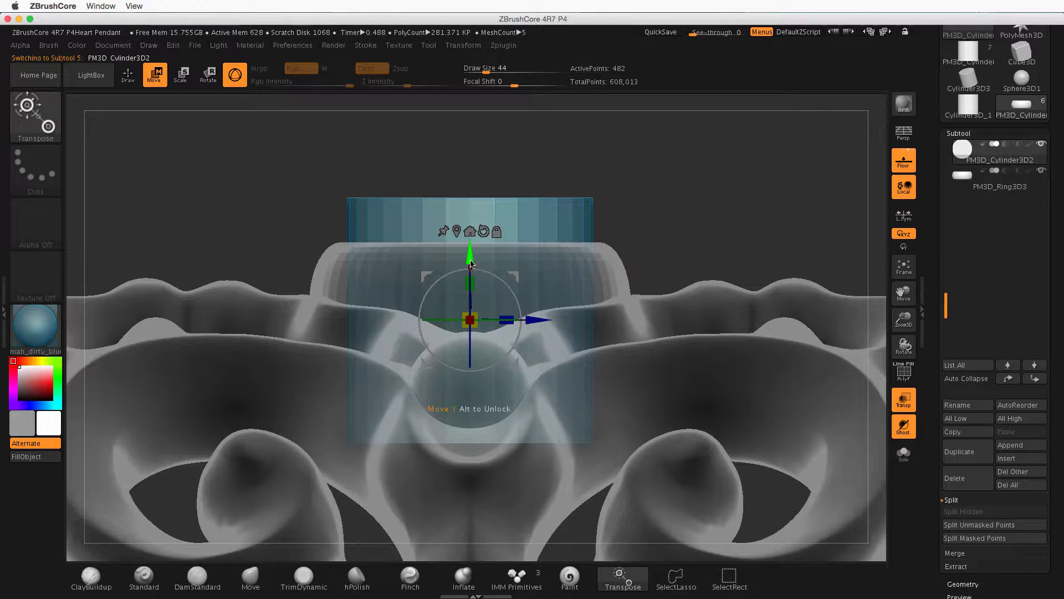
{"action": "left_click_drag", "start_coordinate": [471, 260], "coordinate": [467, 120]}
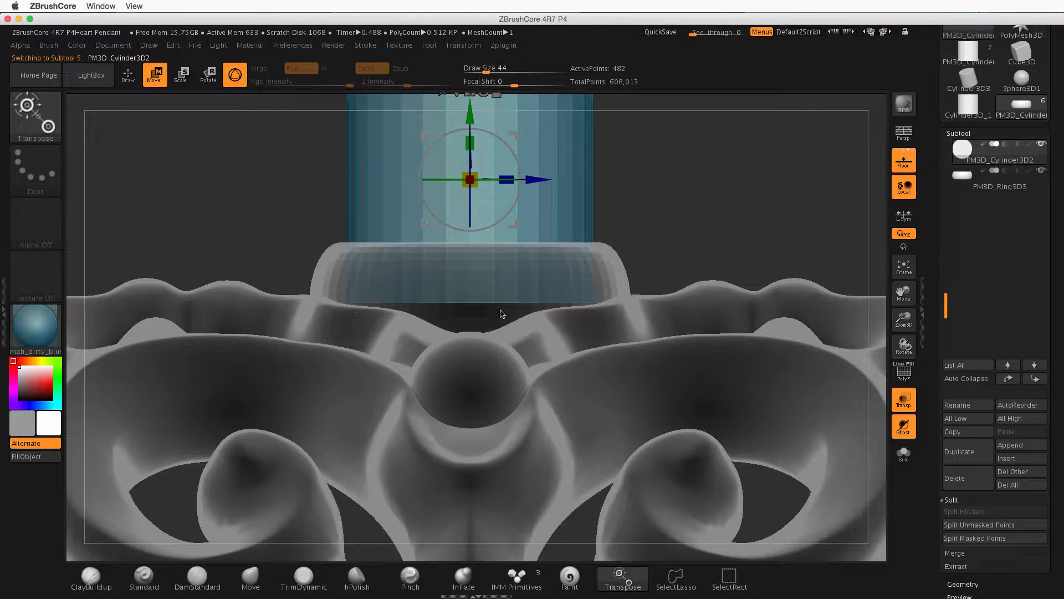
{"action": "left_click_drag", "start_coordinate": [777, 247], "coordinate": [790, 222]}
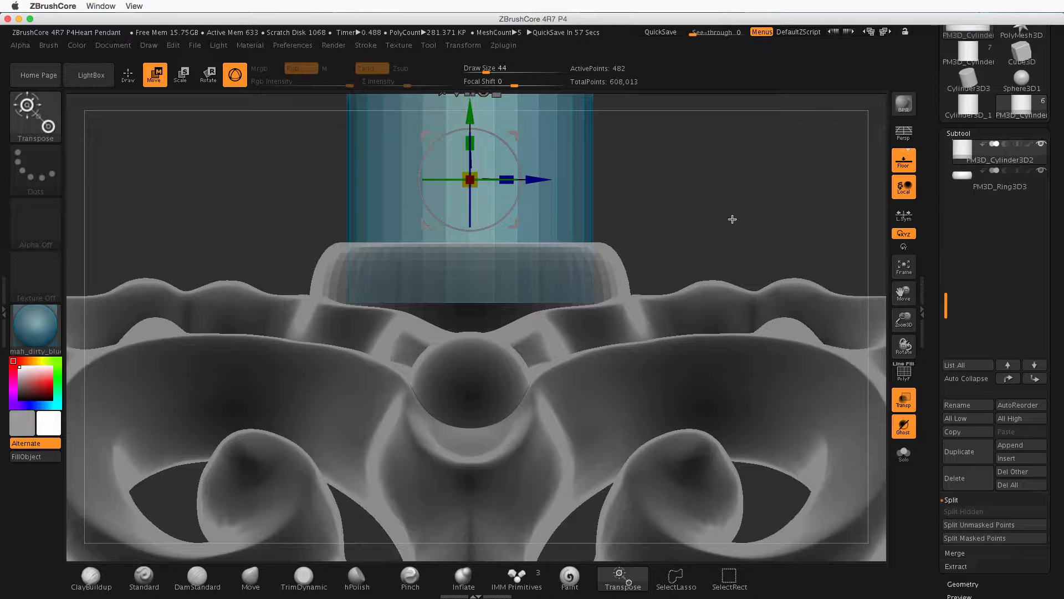
{"action": "mouse_move", "coordinate": [687, 168]}
{"action": "left_mouse_down"}
{"action": "mouse_move", "coordinate": [678, 212]}
{"action": "mouse_move", "coordinate": [704, 230]}
{"action": "mouse_move", "coordinate": [696, 177]}
{"action": "left_mouse_up"}
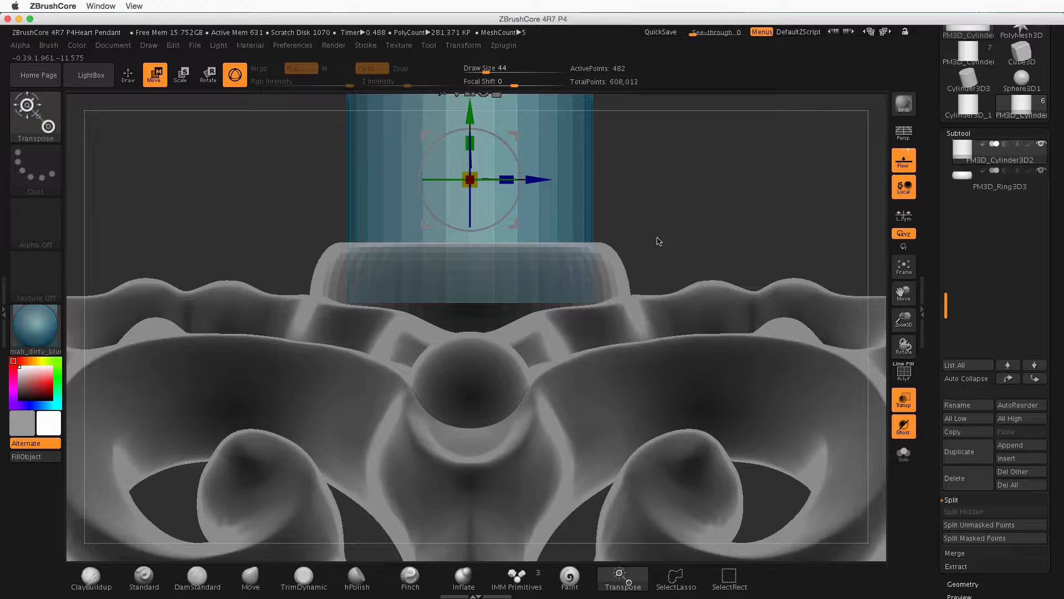
{"action": "left_click_drag", "start_coordinate": [669, 242], "coordinate": [805, 321]}
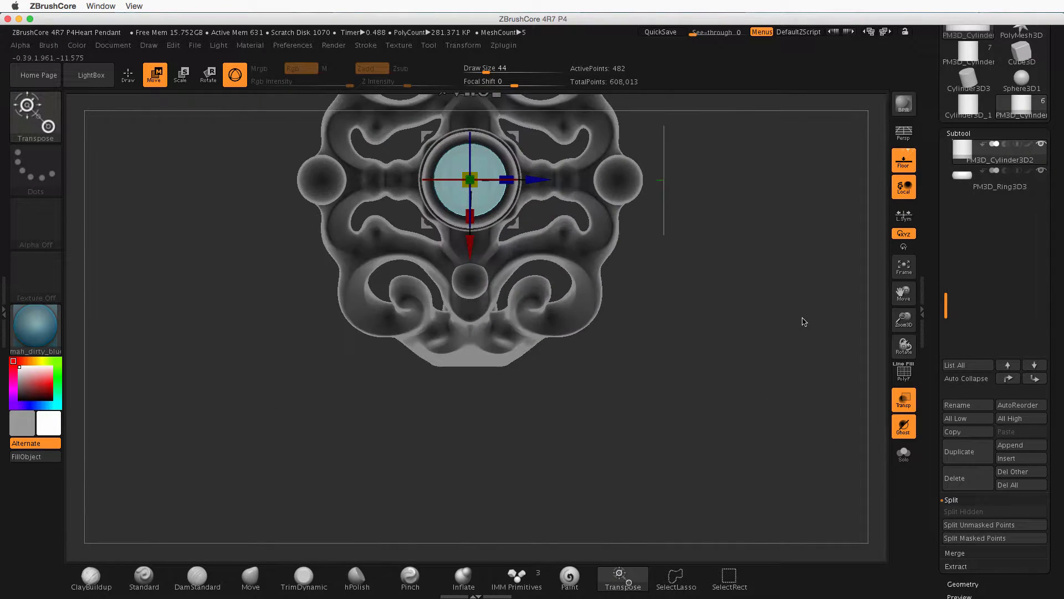
{"action": "left_click_drag", "start_coordinate": [732, 199], "coordinate": [884, 284], "text": "alt"}
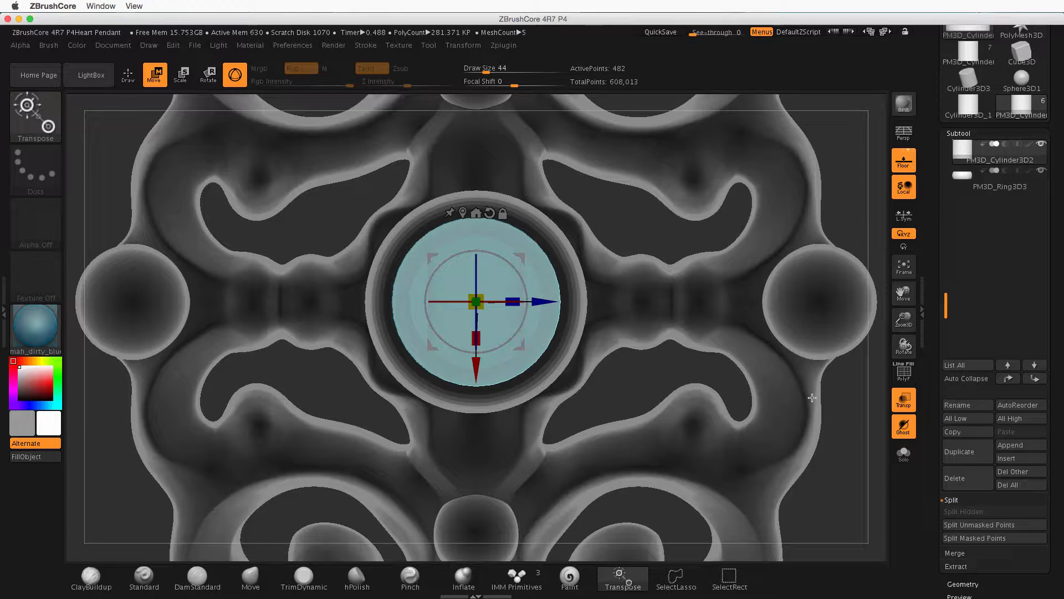
{"action": "left_click_drag", "start_coordinate": [644, 380], "coordinate": [651, 296], "text": "shift"}
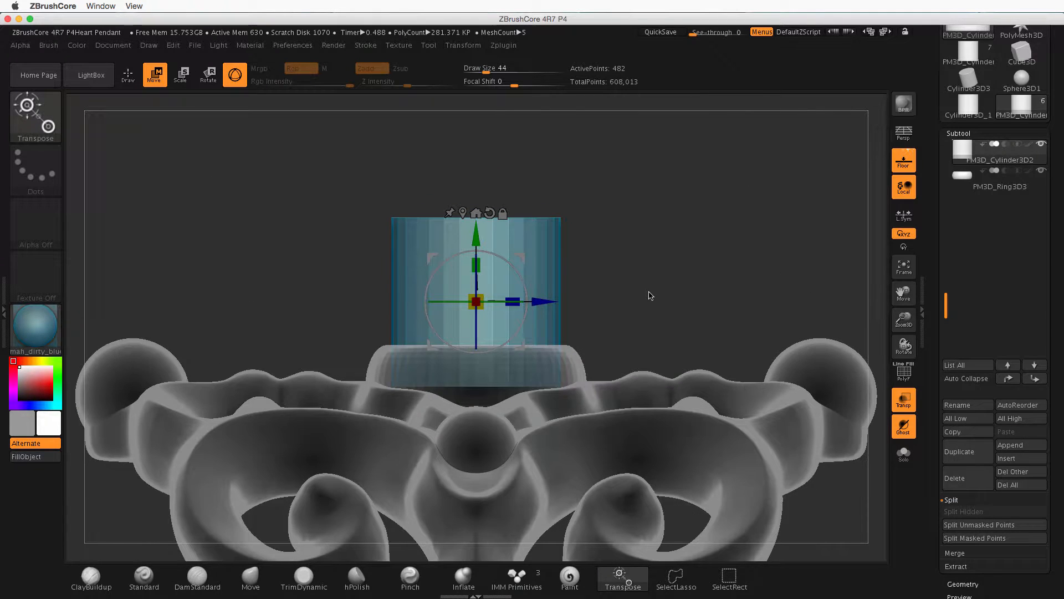
{"action": "left_click_drag", "start_coordinate": [634, 341], "coordinate": [700, 258], "text": "alt"}
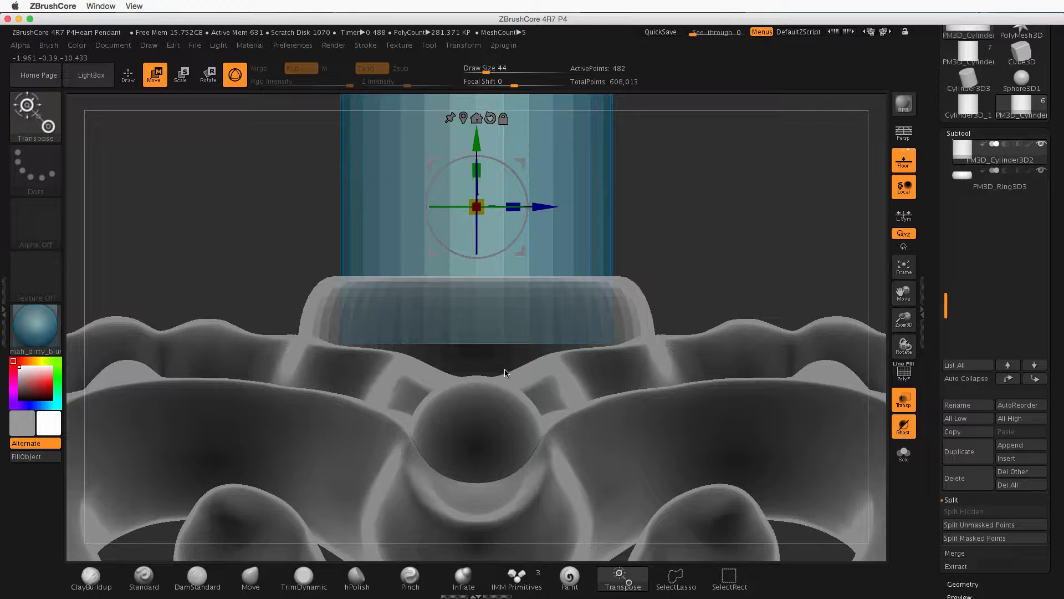
Select the Ring3D collar and enable the Polish option for its DynaMesh
{"action": "left_click", "coordinate": [488, 364], "text": "alt"}
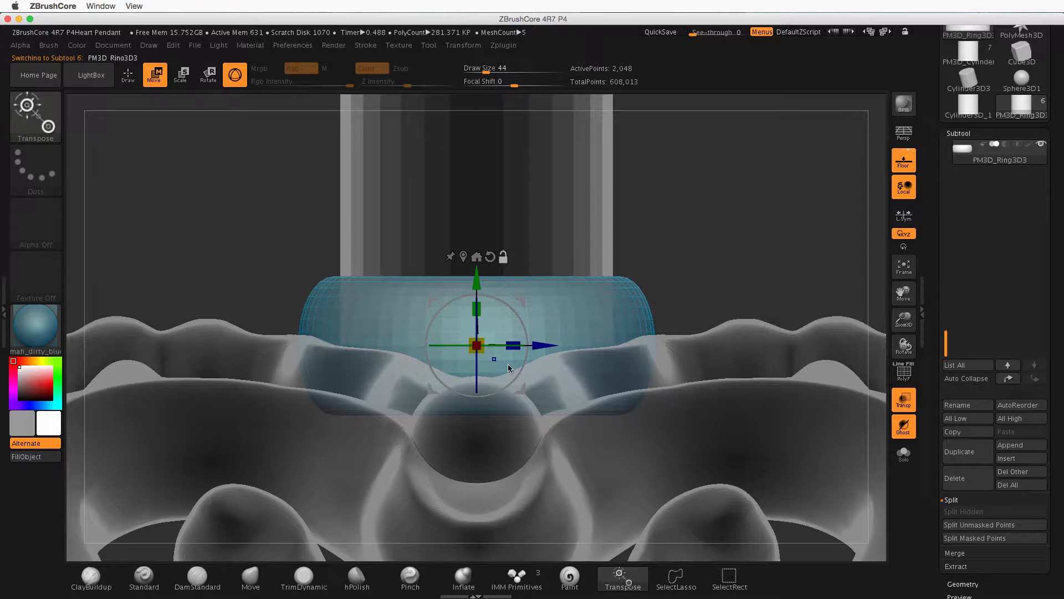
{"action": "left_click_drag", "start_coordinate": [684, 285], "coordinate": [677, 314]}
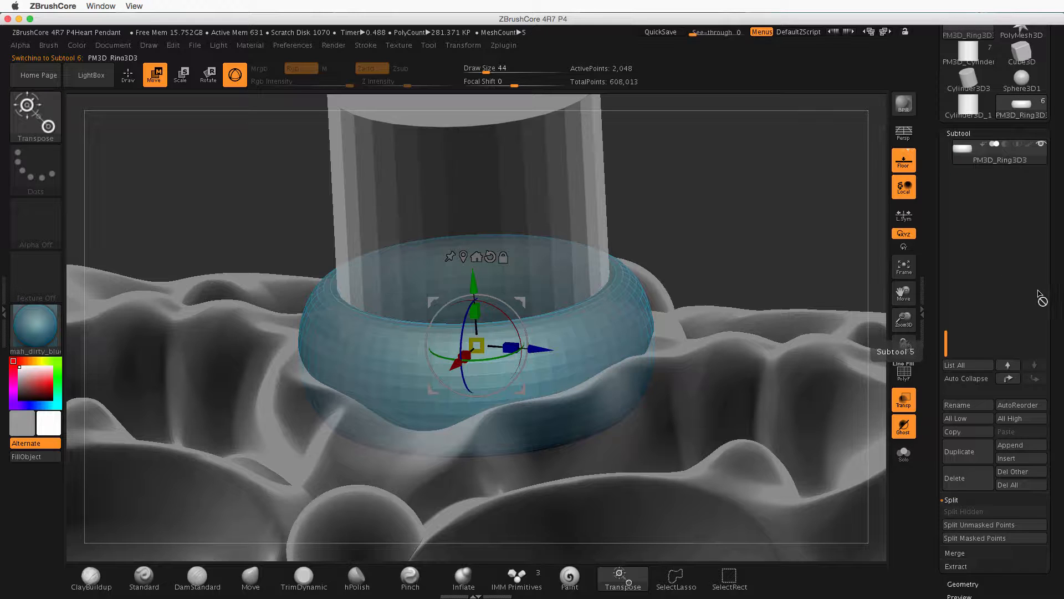
{"action": "left_click_drag", "start_coordinate": [1052, 312], "coordinate": [1038, 196]}
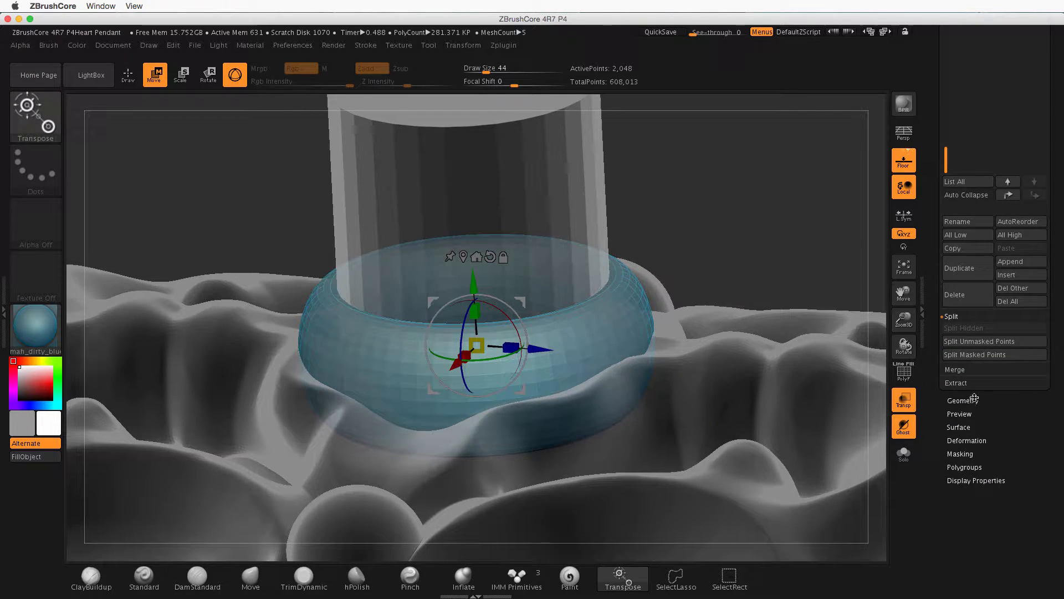
{"action": "left_click", "coordinate": [1047, 401]}
{"action": "left_click_drag", "start_coordinate": [1048, 404], "coordinate": [1049, 330]}
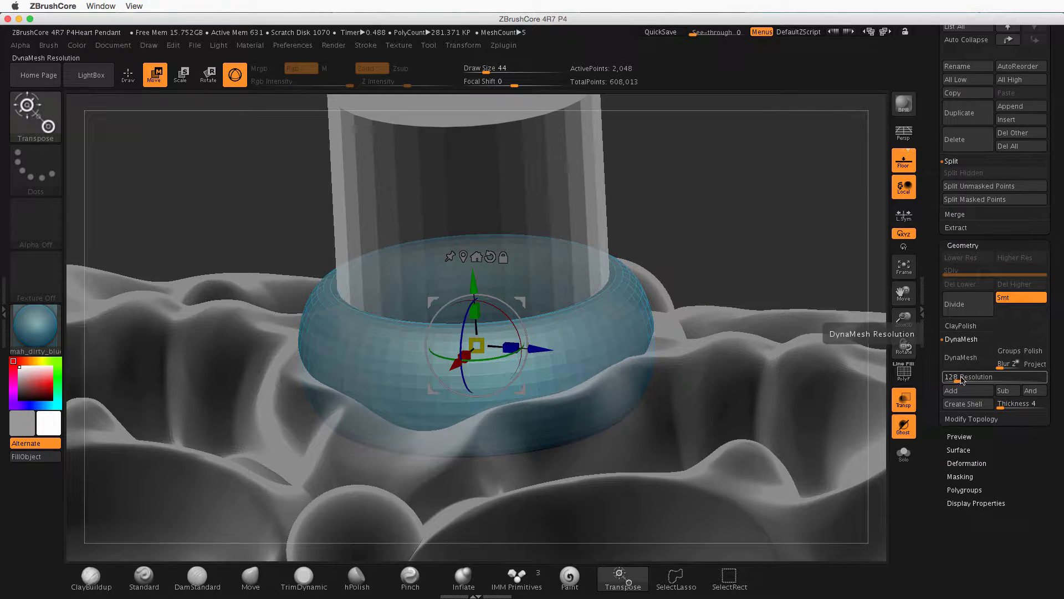
{"action": "left_click", "coordinate": [1034, 350]}
Try DynaMesh on the low-poly collar at resolution 128, inspect its wireframe, and undo the remesh
{"action": "left_click", "coordinate": [965, 364]}
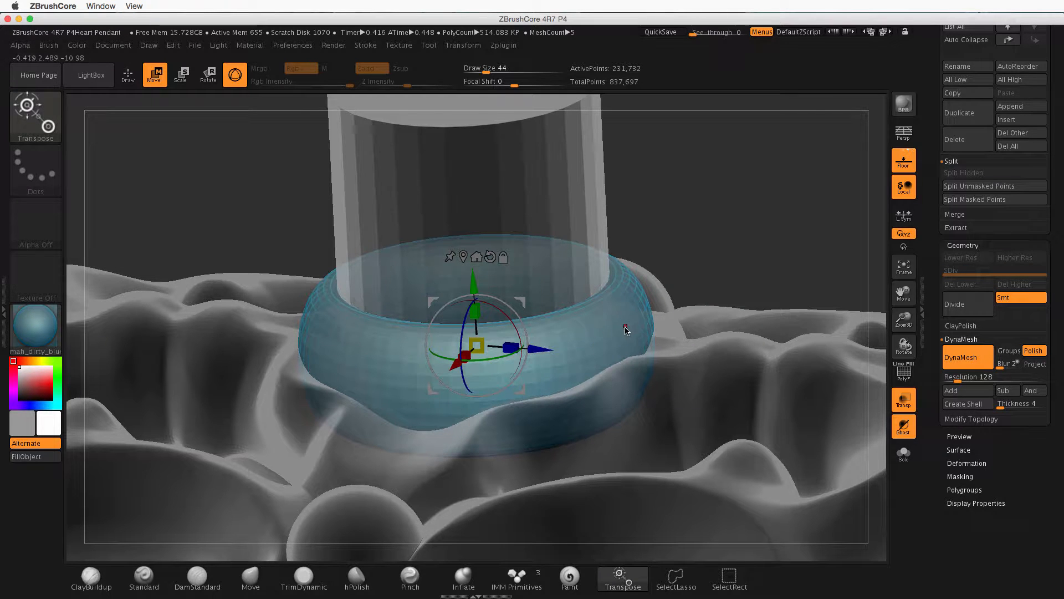
{"action": "left_click", "coordinate": [904, 372]}
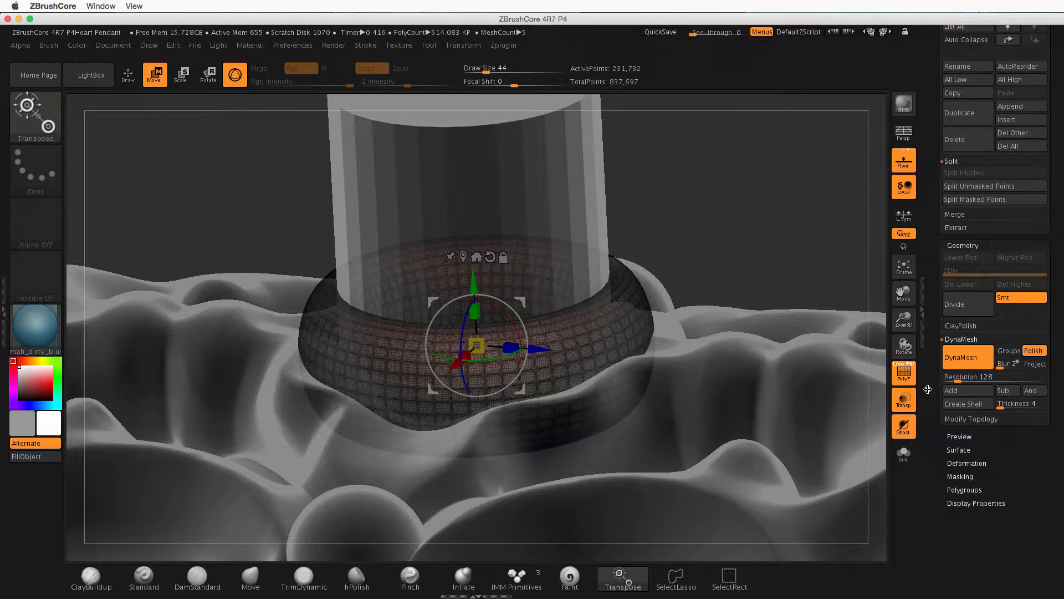
{"action": "key", "text": "shift+f"}
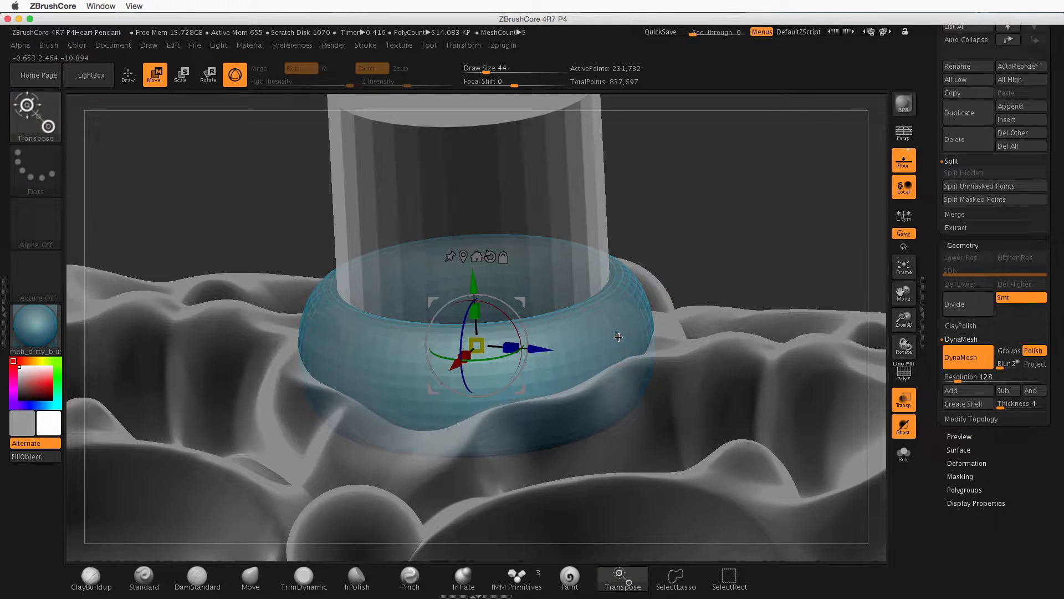
{"action": "key", "text": "ctrl+z"}
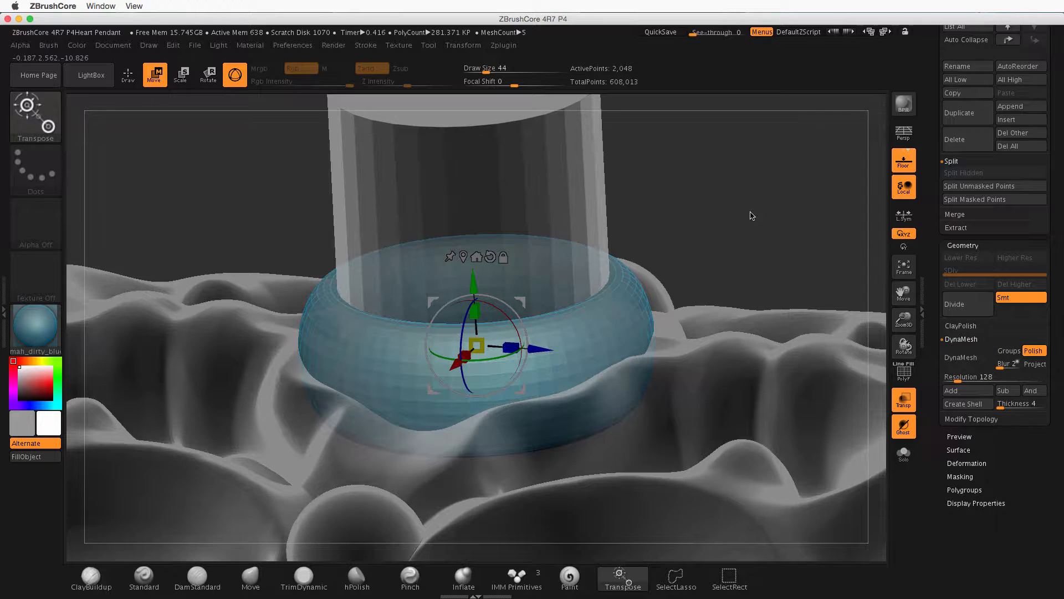
{"action": "left_click", "coordinate": [904, 379]}
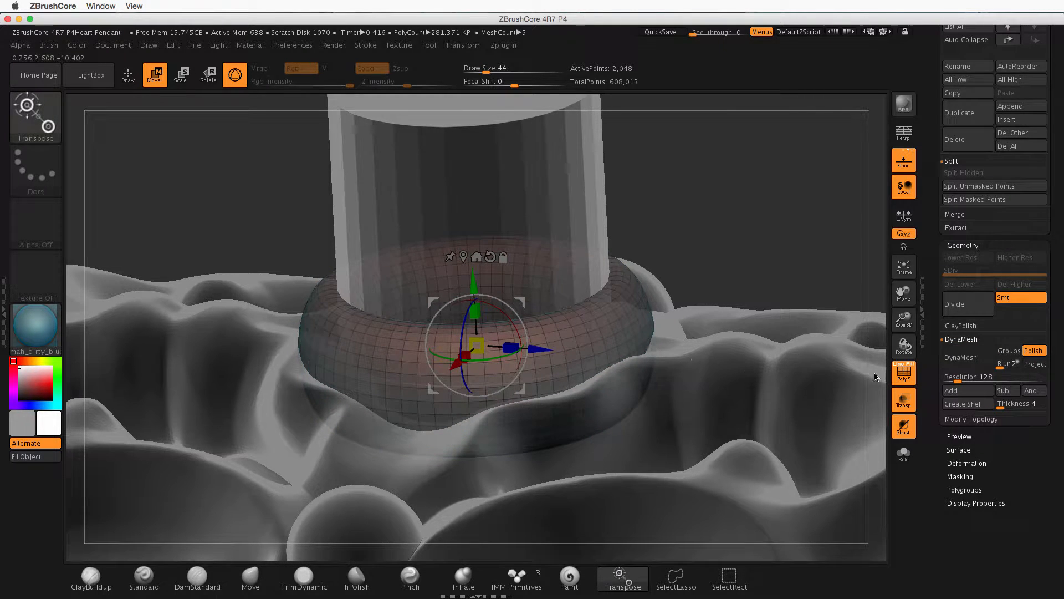
{"action": "left_click", "coordinate": [904, 372]}
Subdivide the Ring3D collar twice with smoothing and delete its lower subdivision levels
{"action": "left_click_drag", "start_coordinate": [755, 265], "coordinate": [758, 234]}
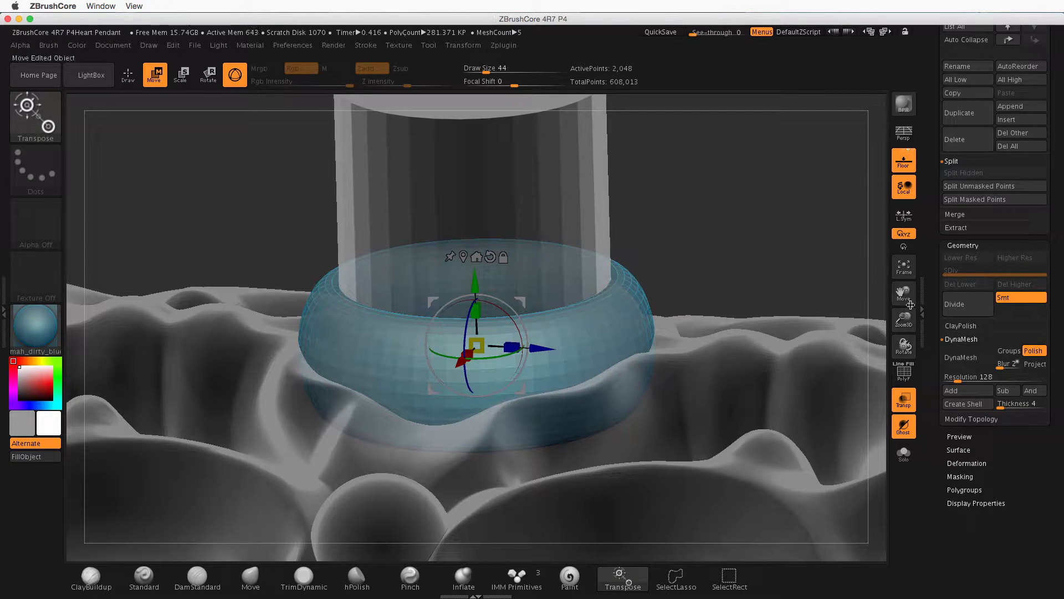
{"action": "left_click", "coordinate": [958, 308]}
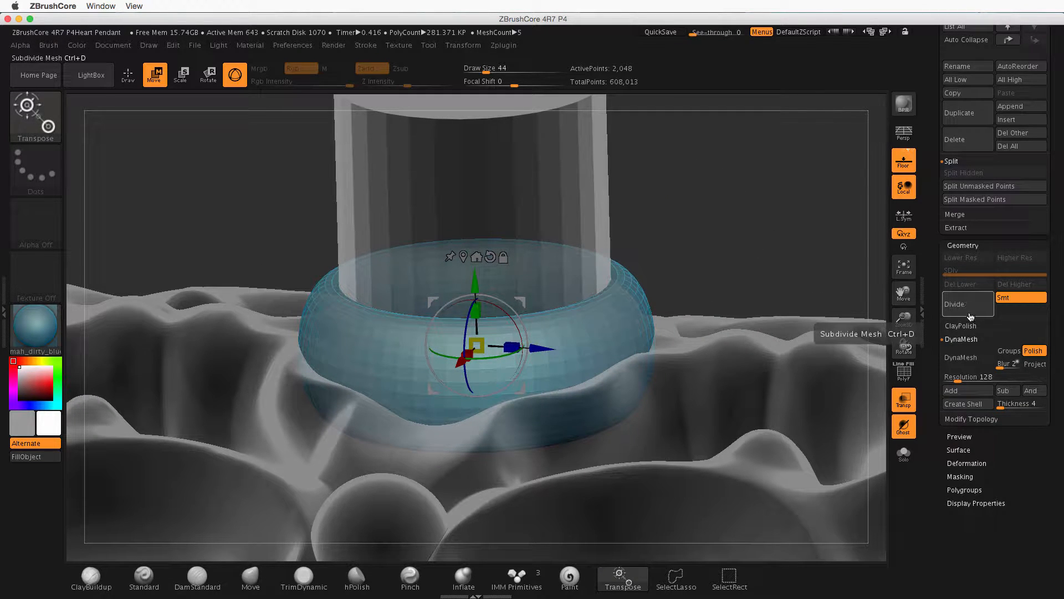
{"action": "left_click", "coordinate": [972, 313]}
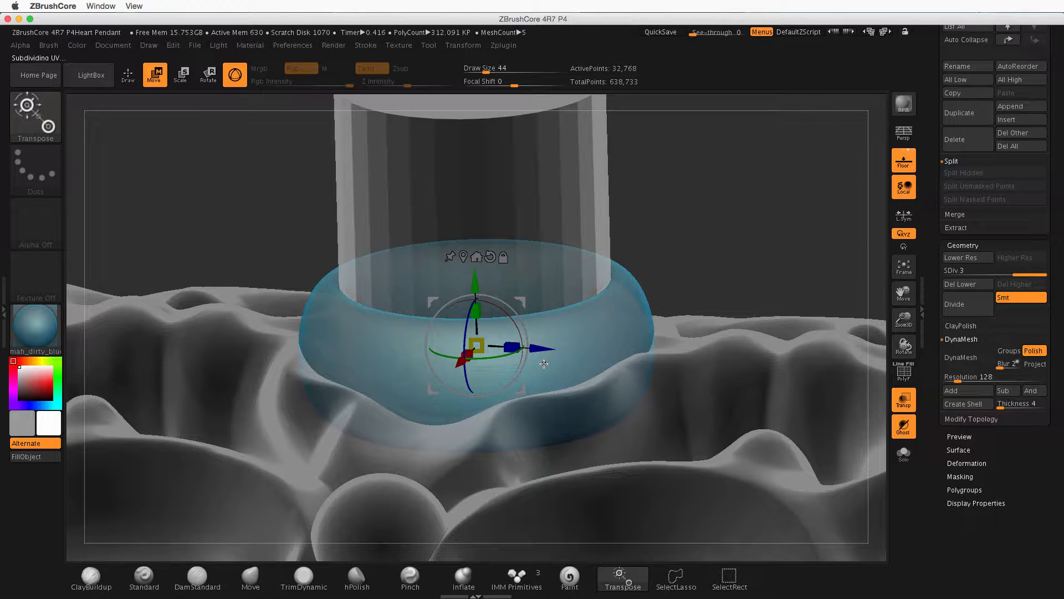
{"action": "left_click", "coordinate": [968, 284]}
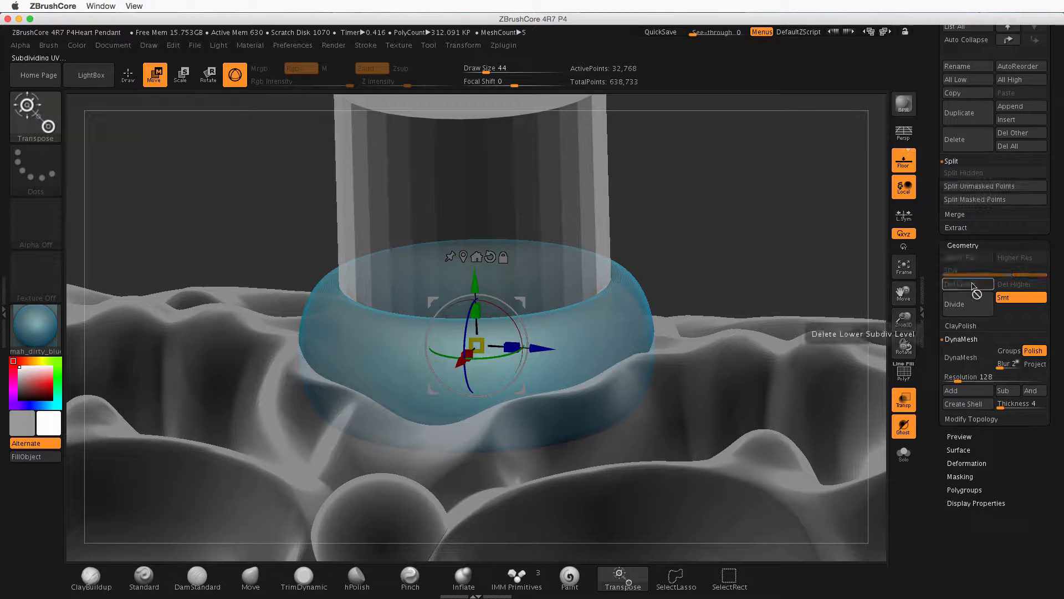
Convert the smoothed collar to a DynaMesh at resolution 128 with Polish and check its wireframe
{"action": "left_click", "coordinate": [984, 367]}
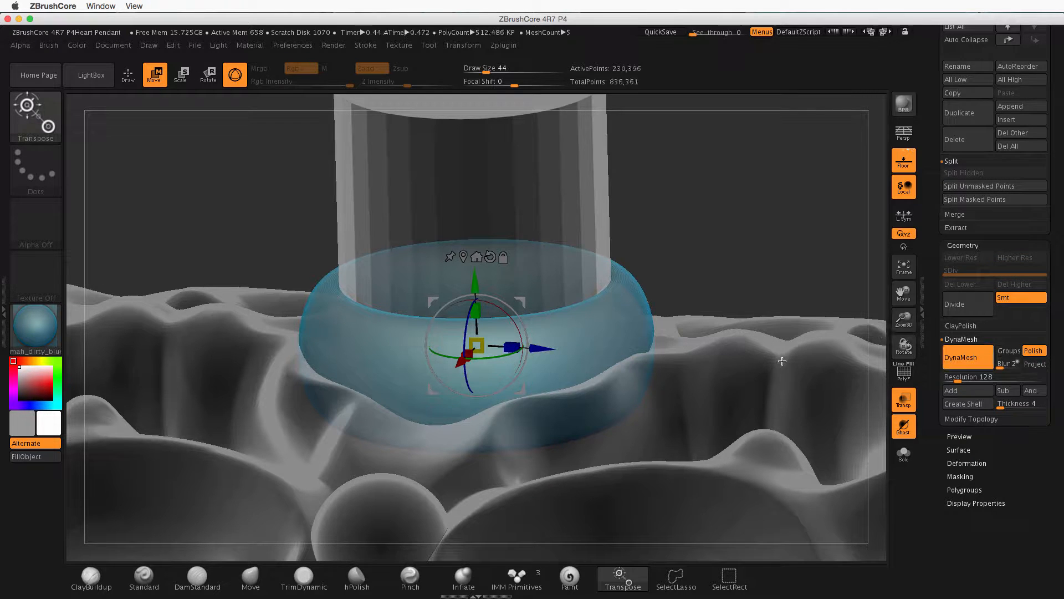
{"action": "left_click", "coordinate": [905, 377]}
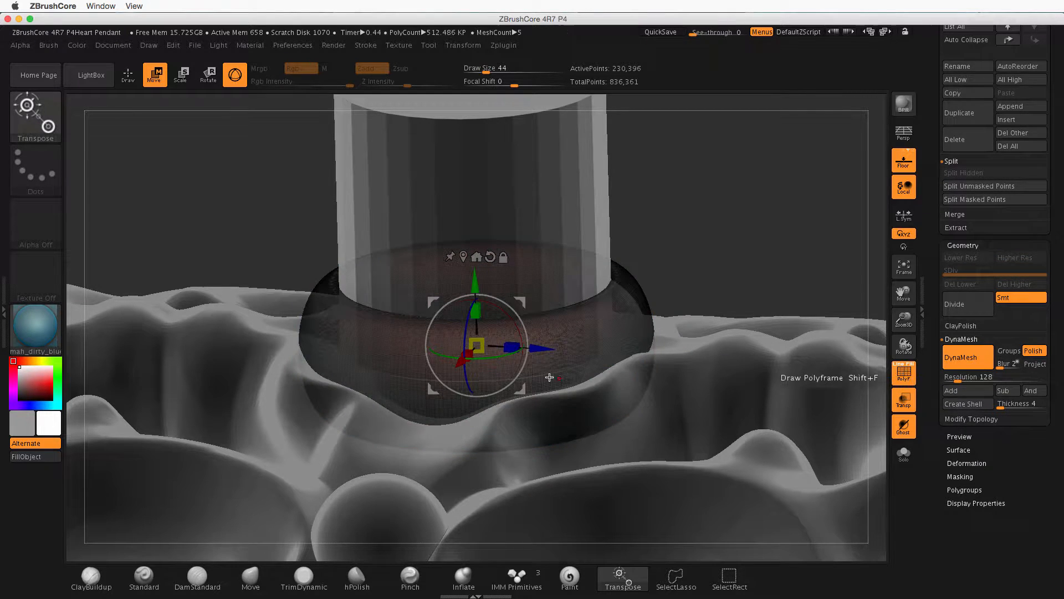
{"action": "left_click", "coordinate": [904, 376]}
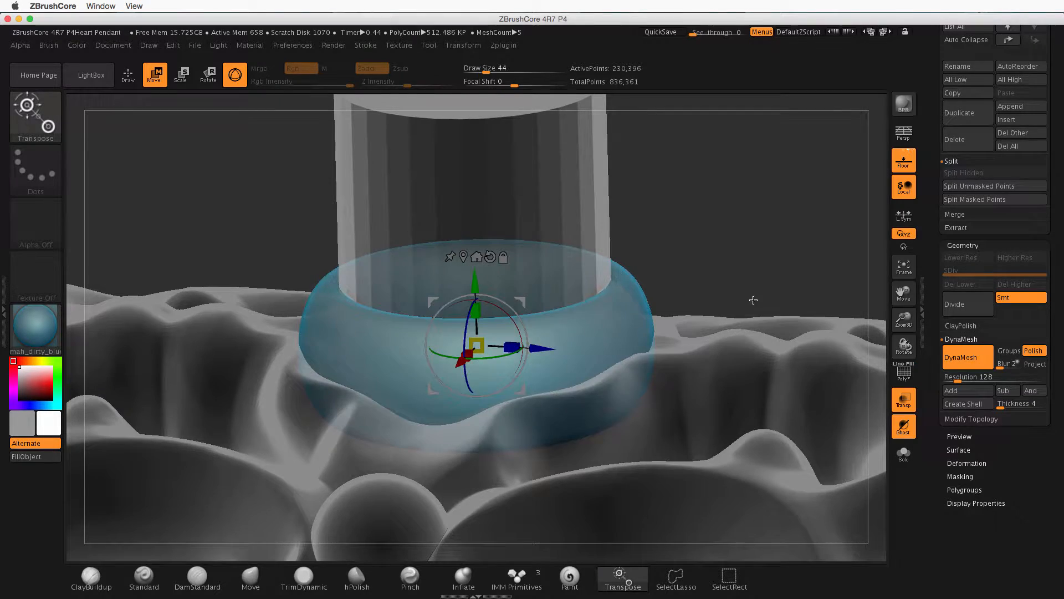
{"action": "left_click_drag", "start_coordinate": [722, 288], "coordinate": [734, 244]}
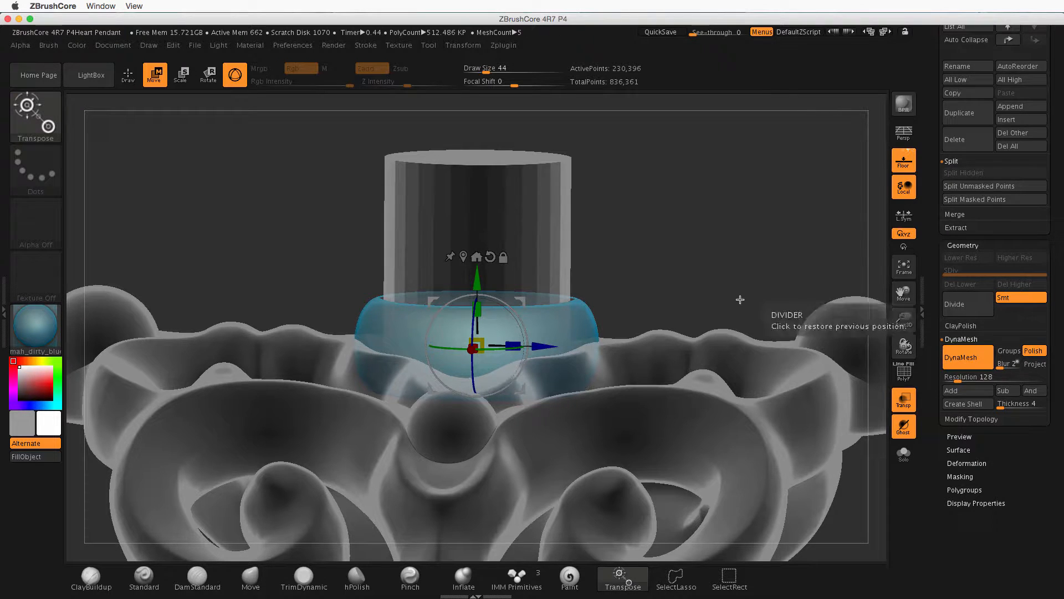
{"action": "left_click_drag", "start_coordinate": [606, 311], "coordinate": [614, 312]}
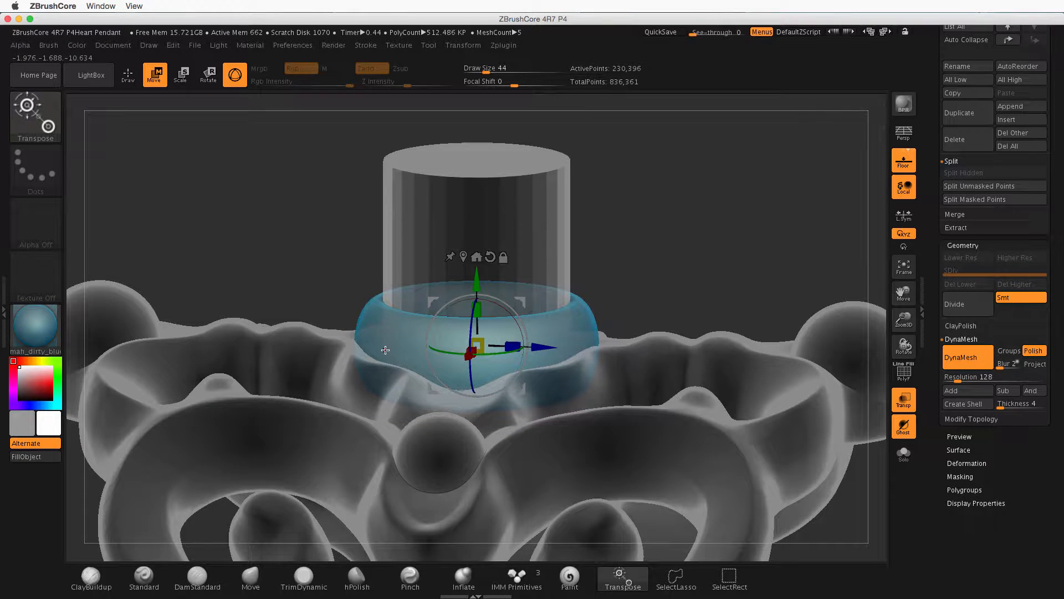
Reorder the cylinder subtool directly below the Ring3D collar and set it to subtract
{"action": "left_click_drag", "start_coordinate": [1053, 220], "coordinate": [1052, 346]}
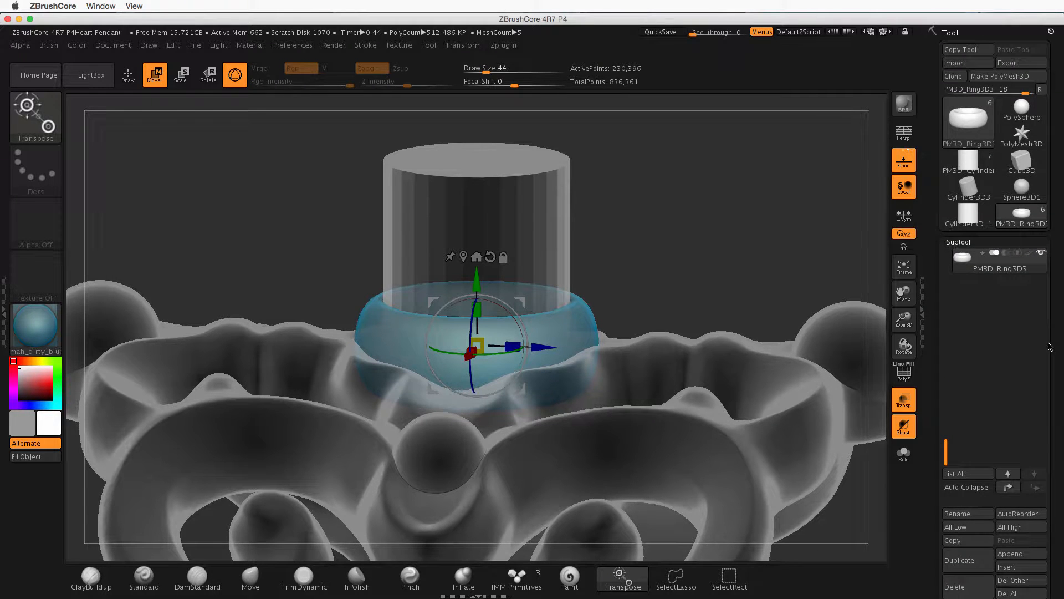
{"action": "left_click_drag", "start_coordinate": [946, 450], "coordinate": [945, 279]}
{"action": "mouse_move", "coordinate": [1017, 349]}
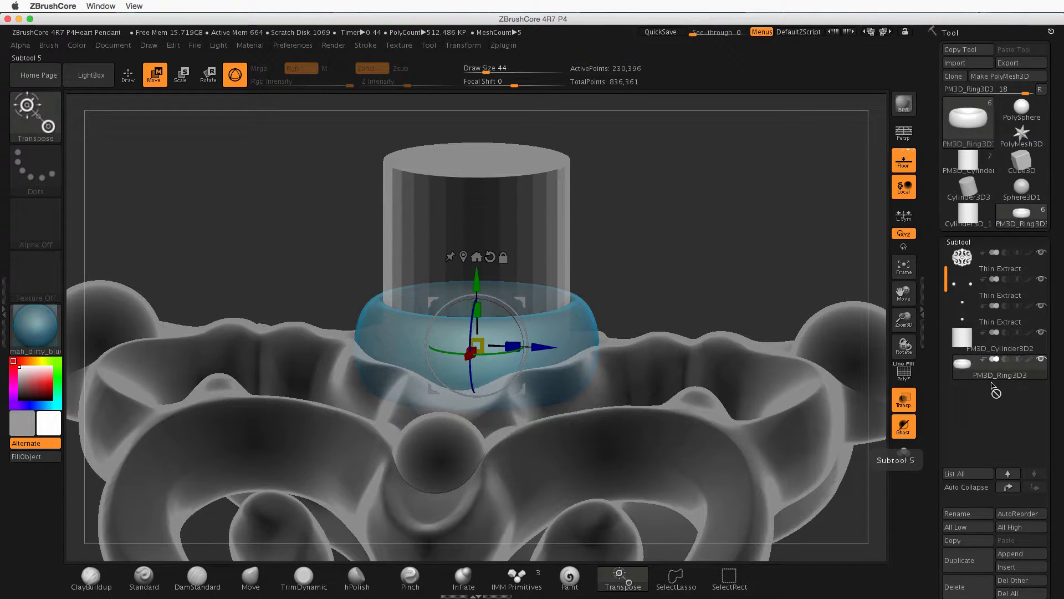
{"action": "left_click", "coordinate": [1024, 348]}
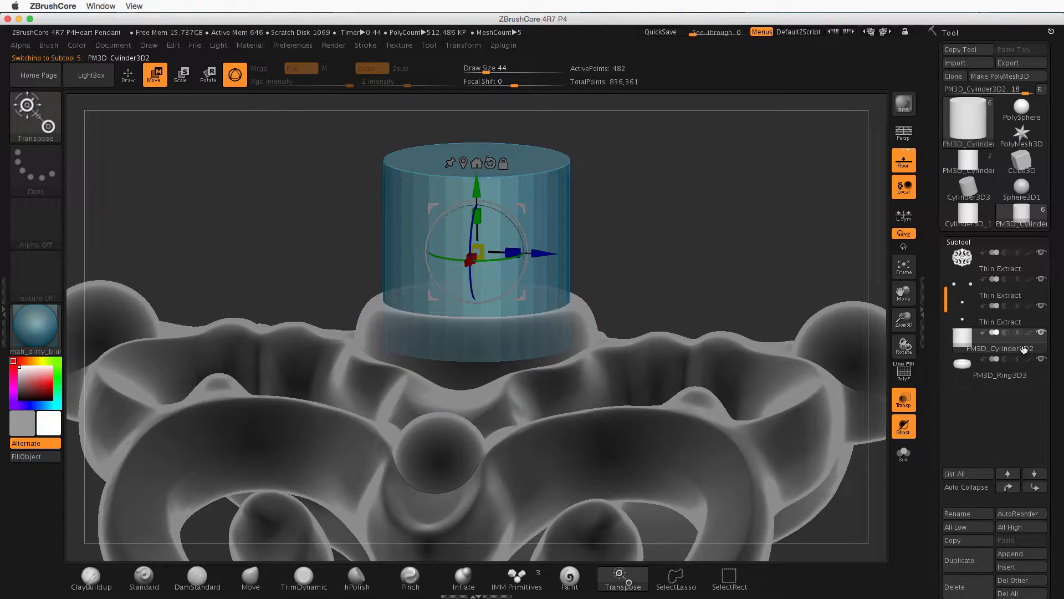
{"action": "left_click", "coordinate": [1032, 488]}
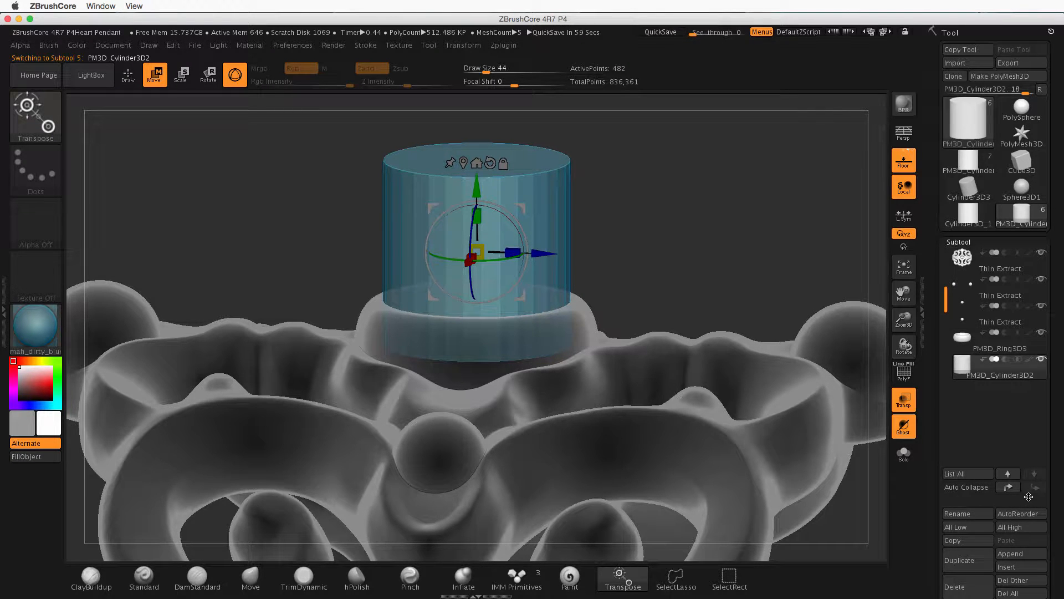
{"action": "mouse_move", "coordinate": [1014, 382]}
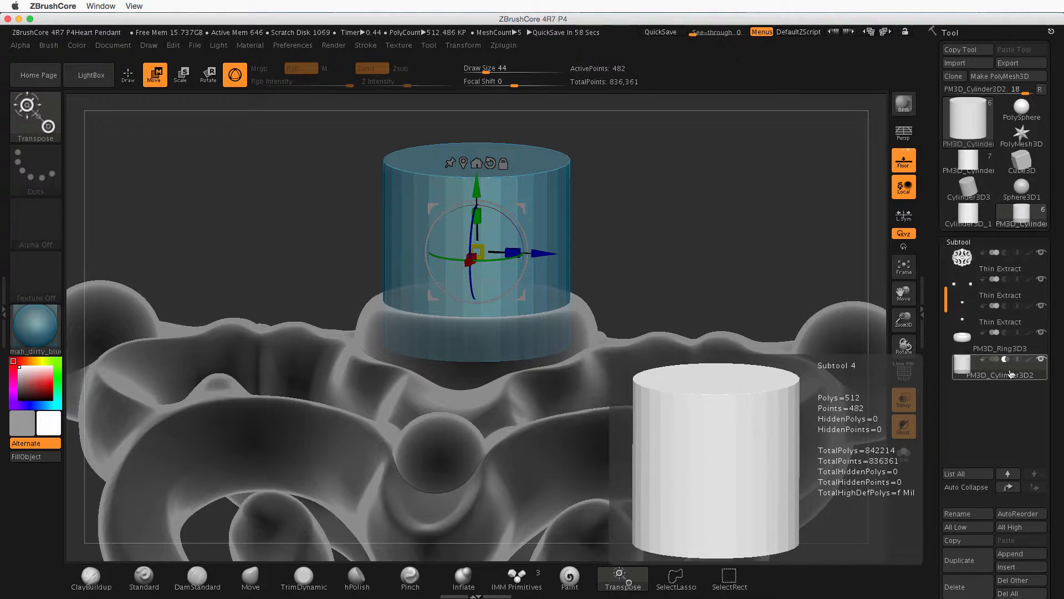
Select the Ring3D collar subtool and merge it down with the cylinder beneath it
{"action": "left_click", "coordinate": [984, 348]}
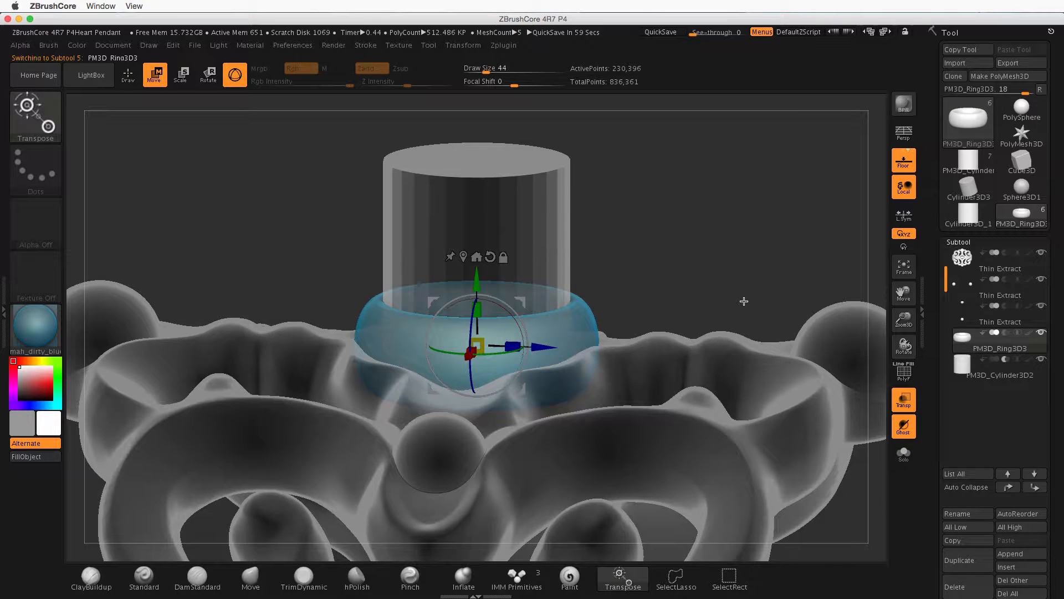
{"action": "mouse_move", "coordinate": [966, 343]}
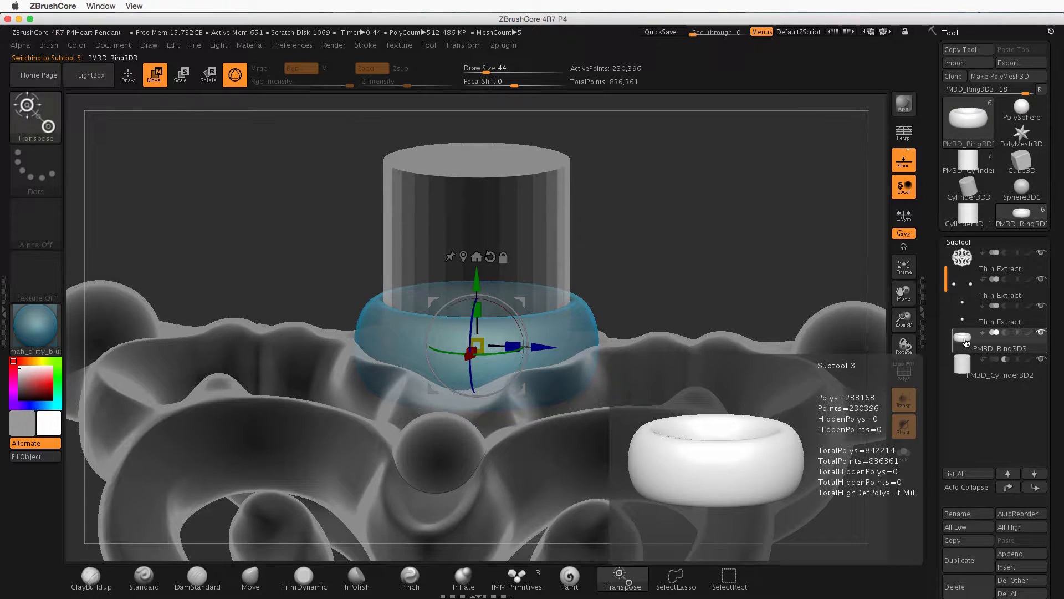
{"action": "scroll", "coordinate": [990, 280], "scroll_direction": "down", "scroll_amount": 5}
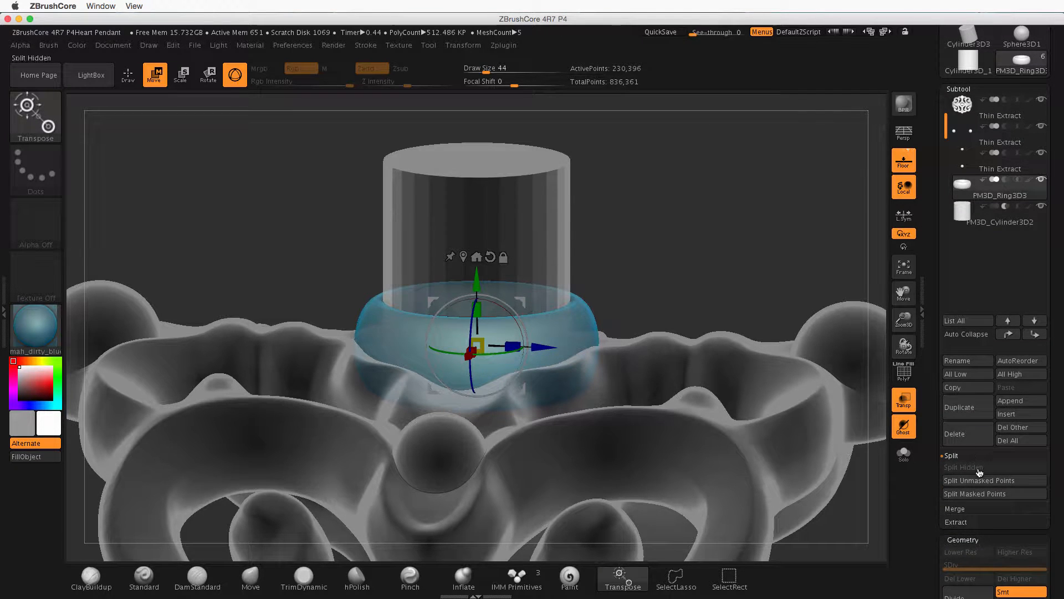
{"action": "left_click", "coordinate": [956, 509]}
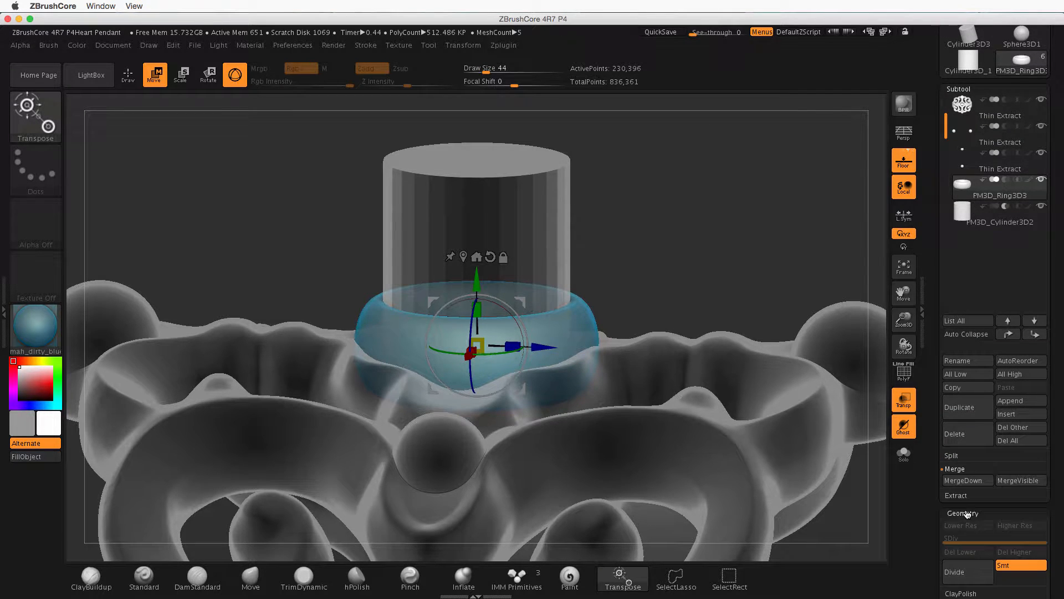
{"action": "scroll", "coordinate": [1042, 463], "scroll_direction": "down", "scroll_amount": 3}
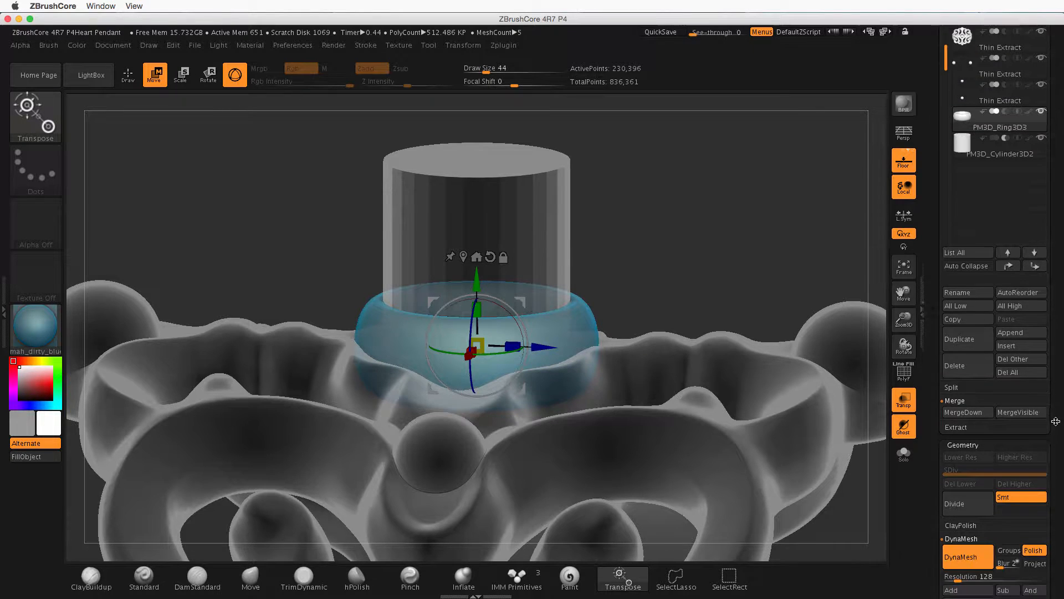
{"action": "left_click", "coordinate": [963, 408]}
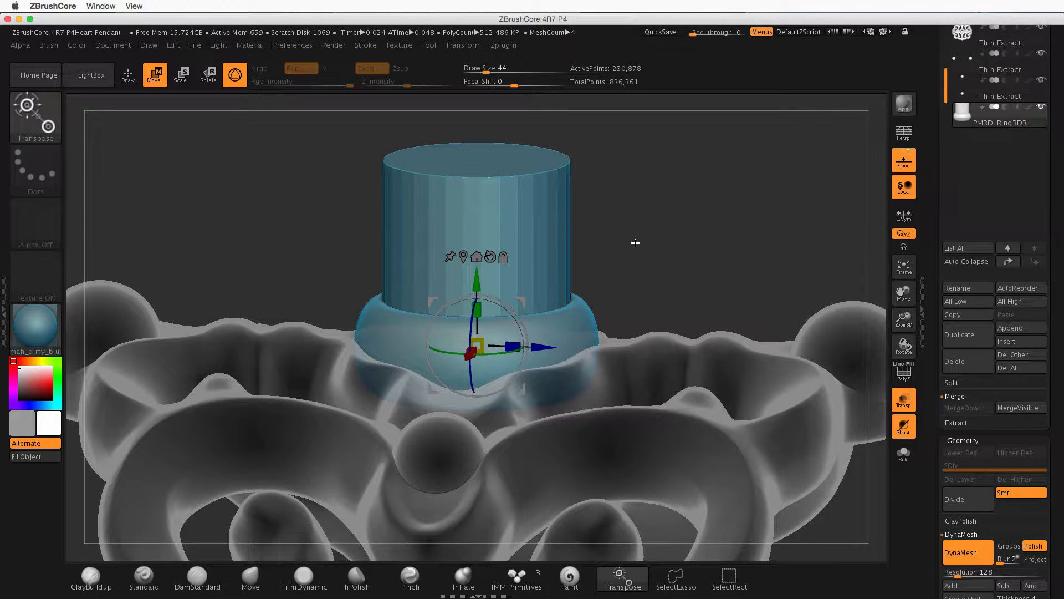
Update the merged collar's DynaMesh to cut the cylinder out of it, and turn off transparency to view the setting
{"action": "left_click_drag", "start_coordinate": [635, 243], "coordinate": [631, 279]}
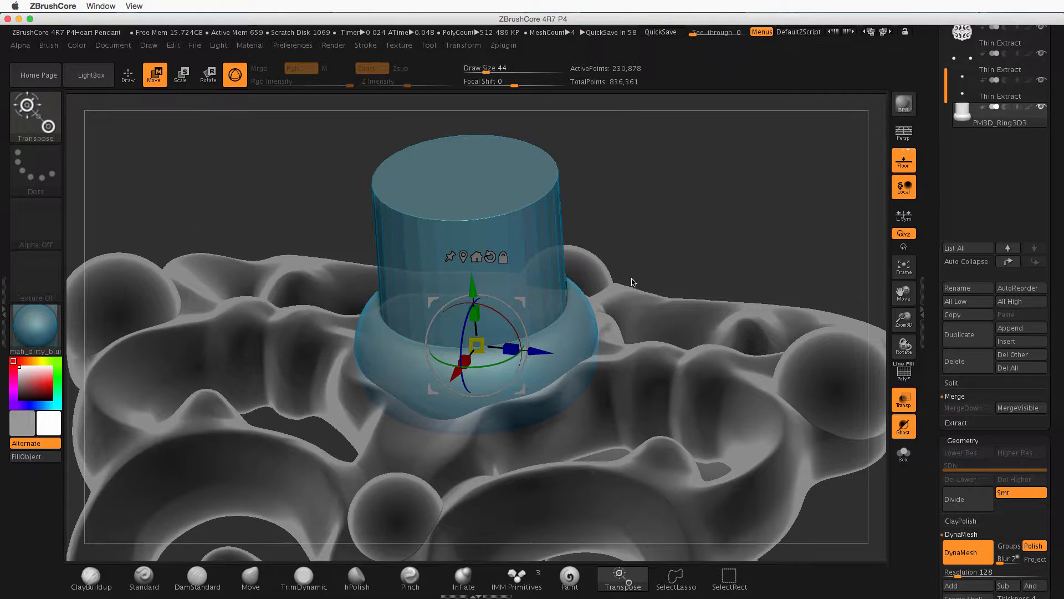
{"action": "left_click_drag", "start_coordinate": [1050, 109], "coordinate": [1051, 137]}
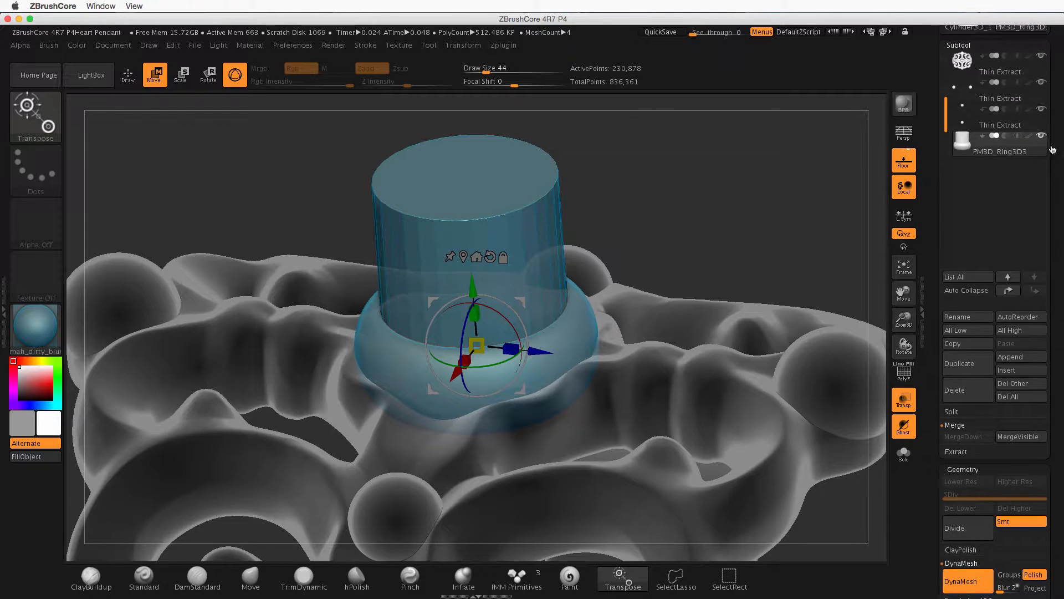
{"action": "mouse_move", "coordinate": [1027, 146]}
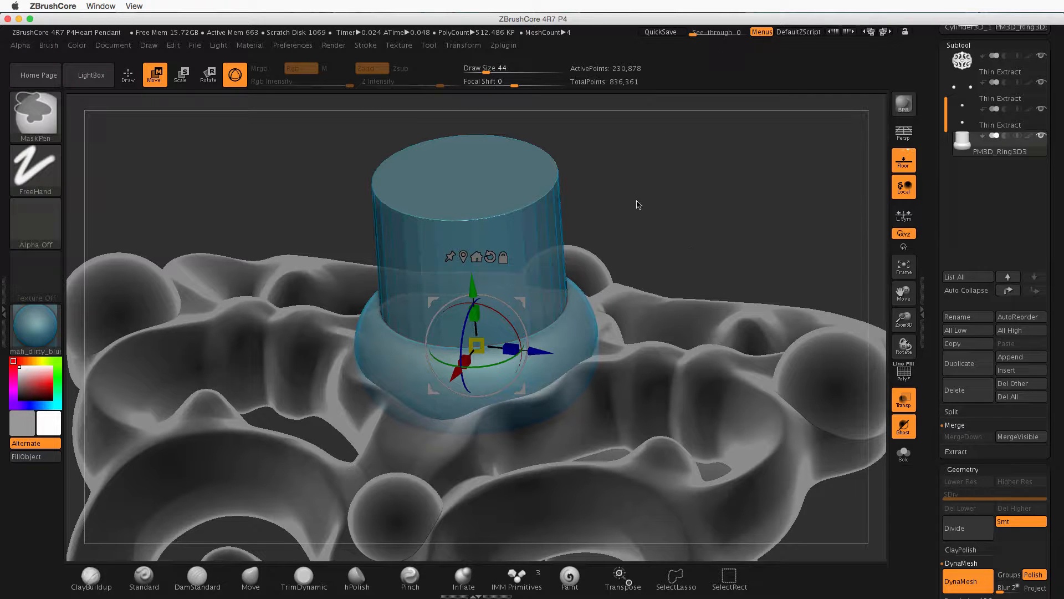
{"action": "left_click", "coordinate": [718, 174], "text": "ctrl"}
{"action": "left_click", "coordinate": [668, 184], "text": "ctrl"}
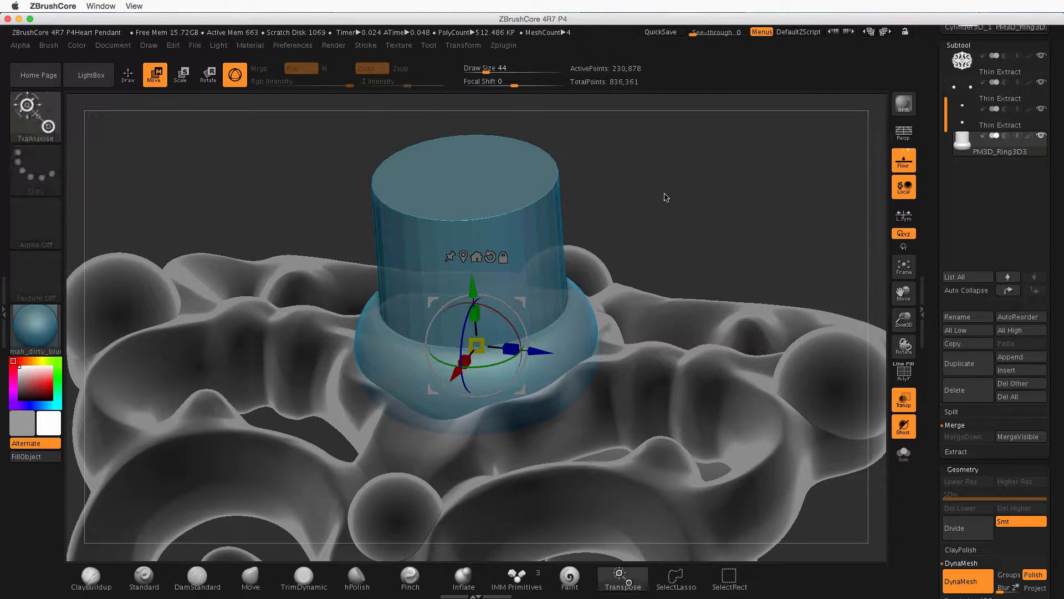
{"action": "left_click_drag", "start_coordinate": [664, 139], "coordinate": [726, 232], "text": "ctrl"}
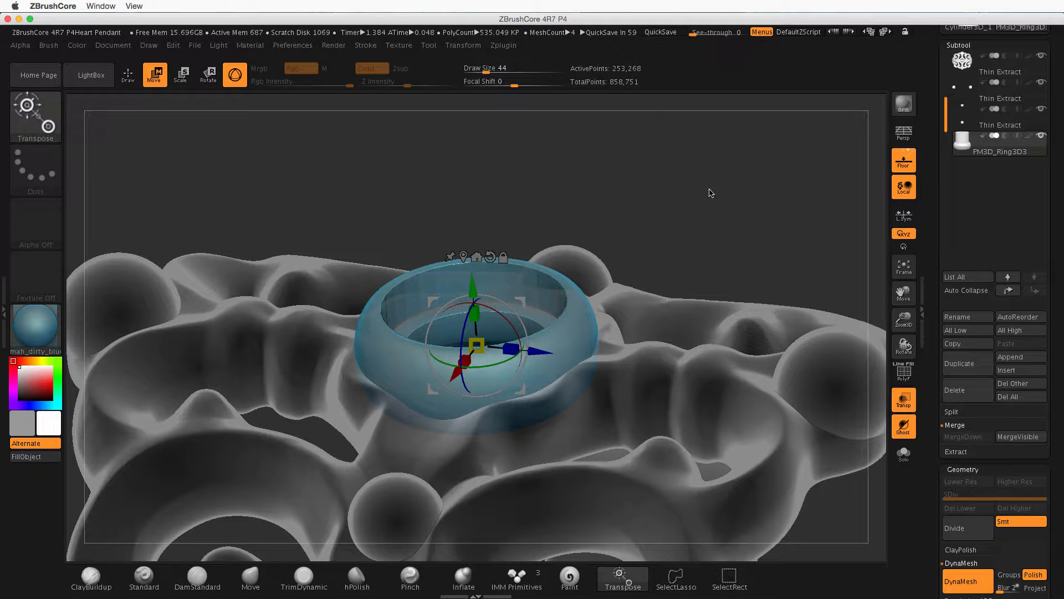
{"action": "left_click_drag", "start_coordinate": [642, 195], "coordinate": [854, 277]}
{"action": "left_click", "coordinate": [903, 399]}
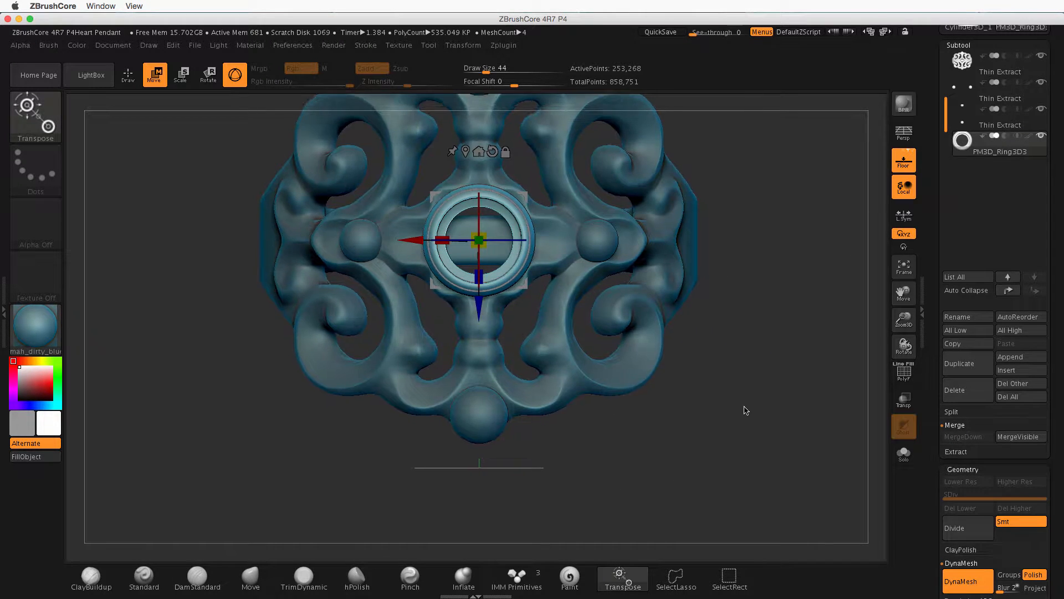
Select the scroll ornament subtool and ready the Move brush for sculpting it with a draw size of 101
{"action": "mouse_move", "coordinate": [746, 411]}
{"action": "left_mouse_down"}
{"action": "mouse_move", "coordinate": [708, 307]}
{"action": "mouse_move", "coordinate": [707, 364]}
{"action": "mouse_move", "coordinate": [742, 396]}
{"action": "left_mouse_up"}
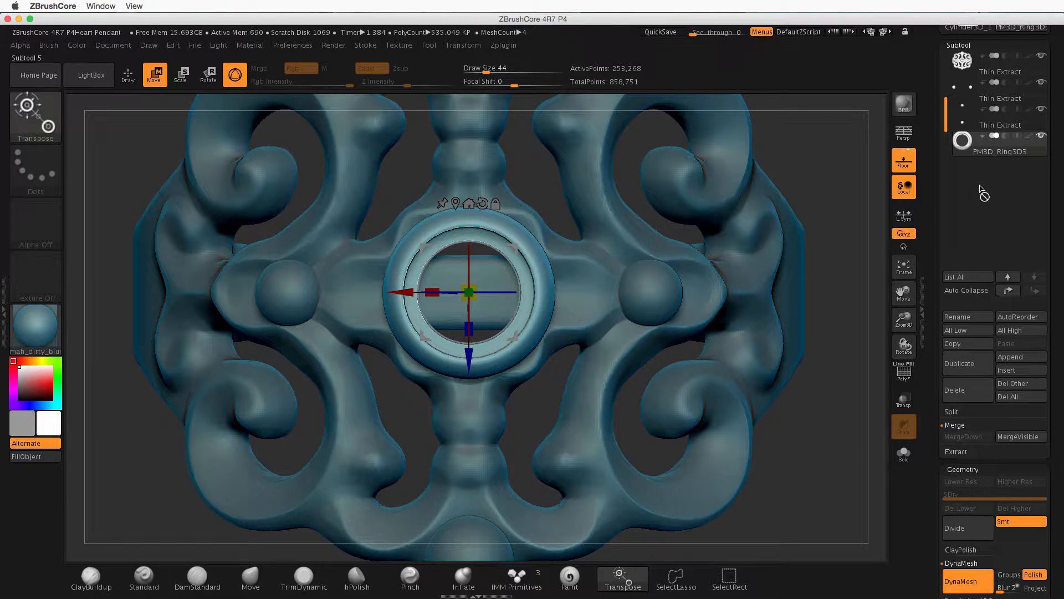
{"action": "left_click_drag", "start_coordinate": [1054, 139], "coordinate": [1056, 203]}
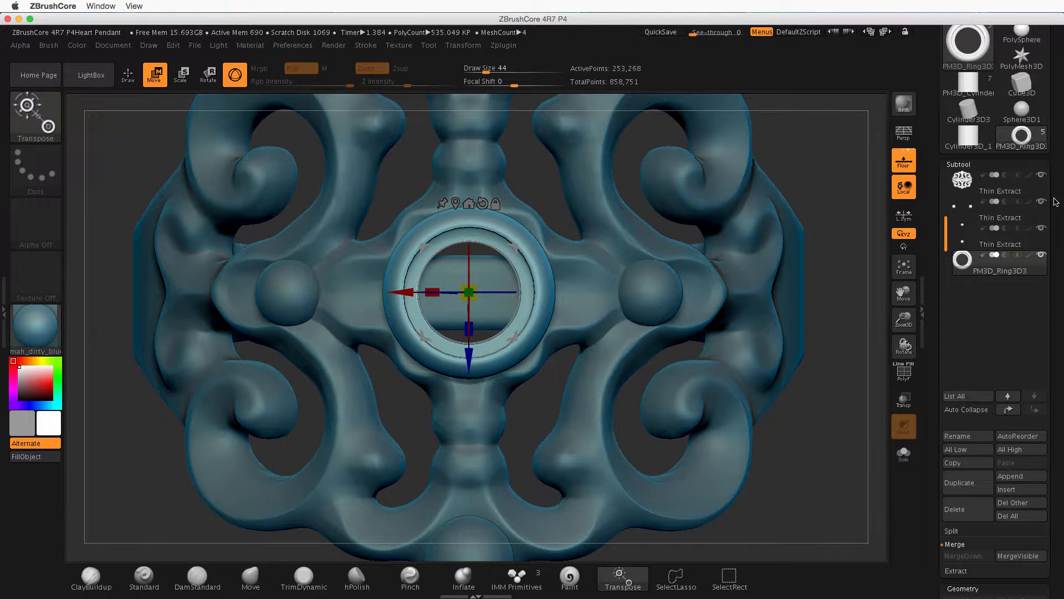
{"action": "left_click", "coordinate": [1025, 191]}
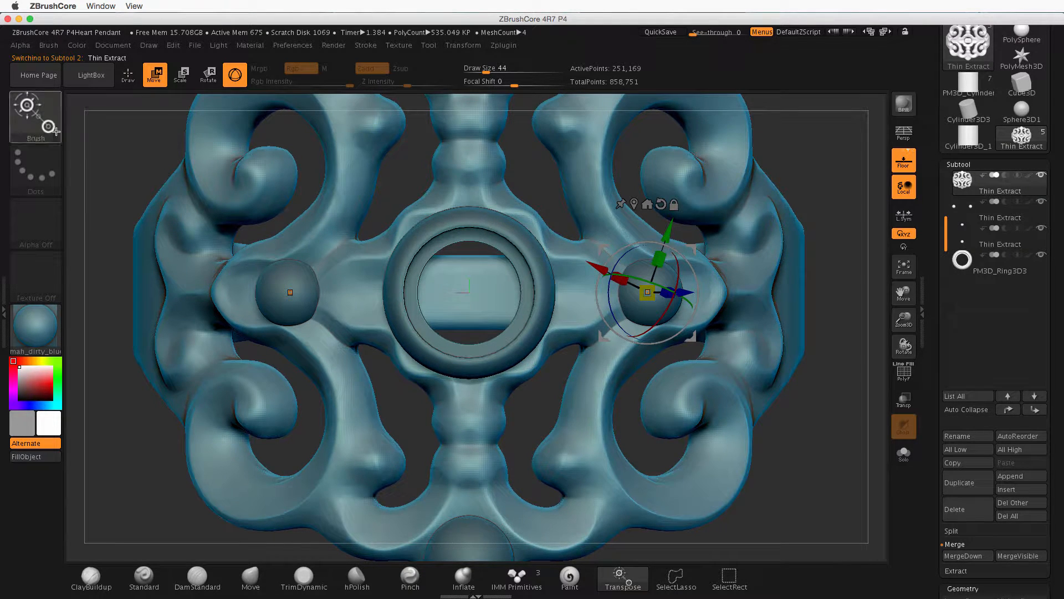
{"action": "left_click", "coordinate": [133, 73]}
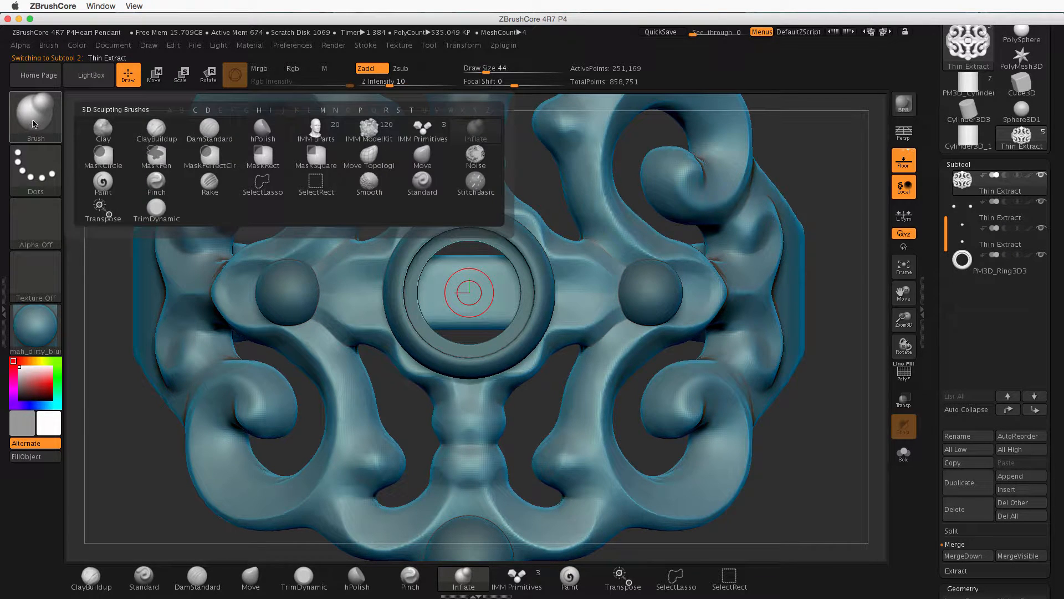
{"action": "left_click", "coordinate": [428, 157]}
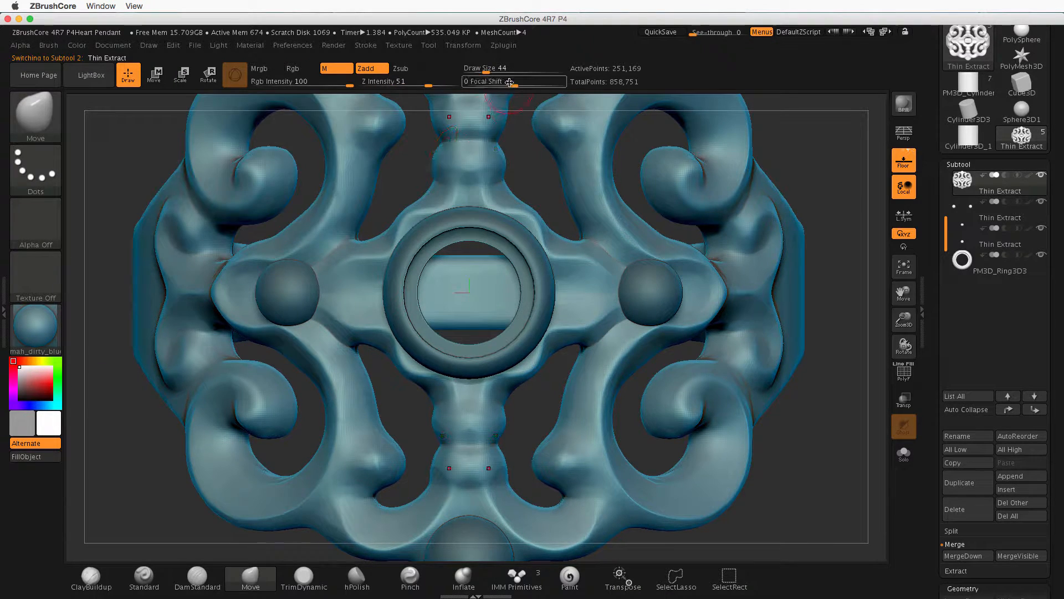
{"action": "left_click_drag", "start_coordinate": [487, 72], "coordinate": [496, 72]}
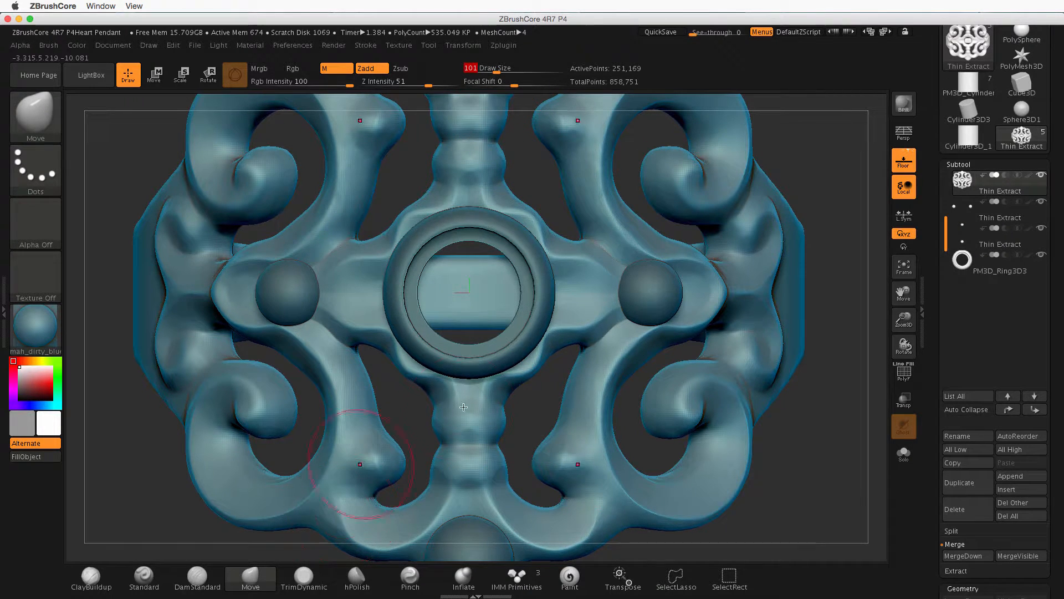
{"action": "left_click_drag", "start_coordinate": [414, 223], "coordinate": [400, 204]}
{"action": "left_click_drag", "start_coordinate": [392, 253], "coordinate": [383, 241]}
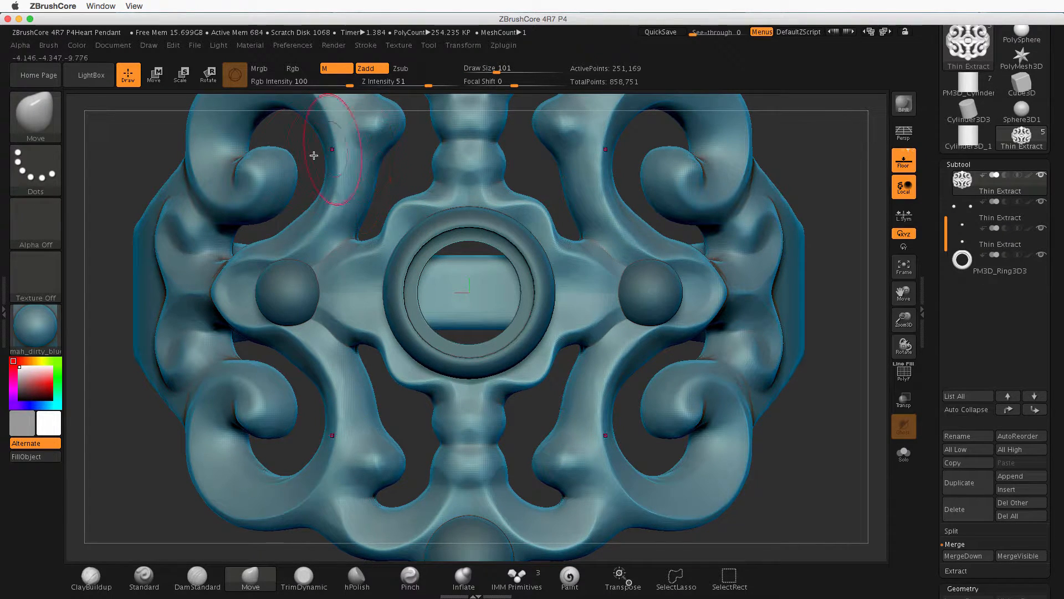
{"action": "key", "text": "ctrl"}
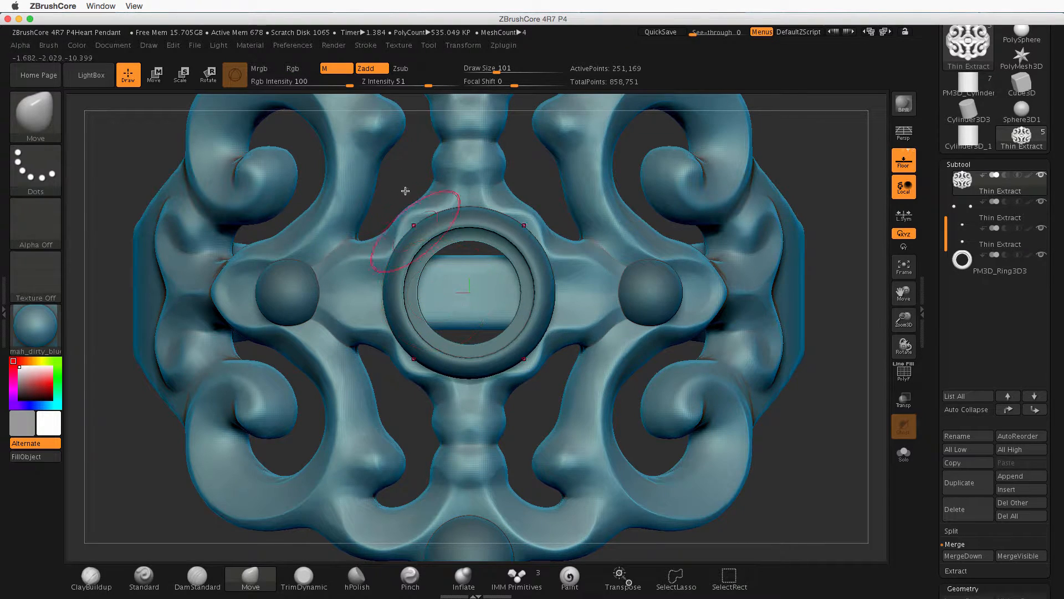
{"action": "mouse_move", "coordinate": [409, 182]}
{"action": "left_mouse_down"}
{"action": "mouse_move", "coordinate": [421, 186]}
{"action": "mouse_move", "coordinate": [416, 178]}
{"action": "left_mouse_up"}
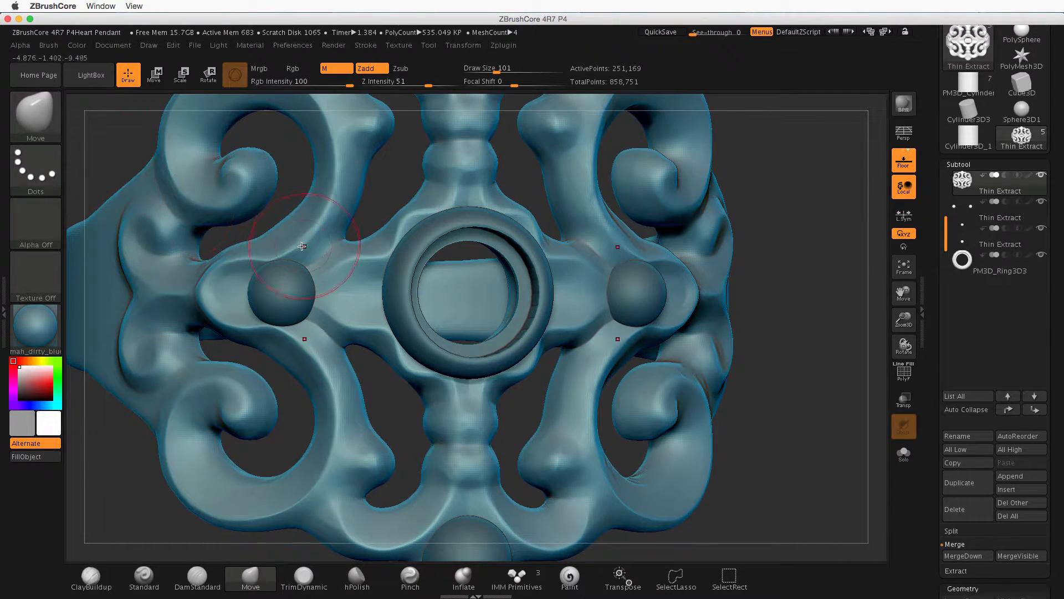
{"action": "key", "text": "ctrl"}
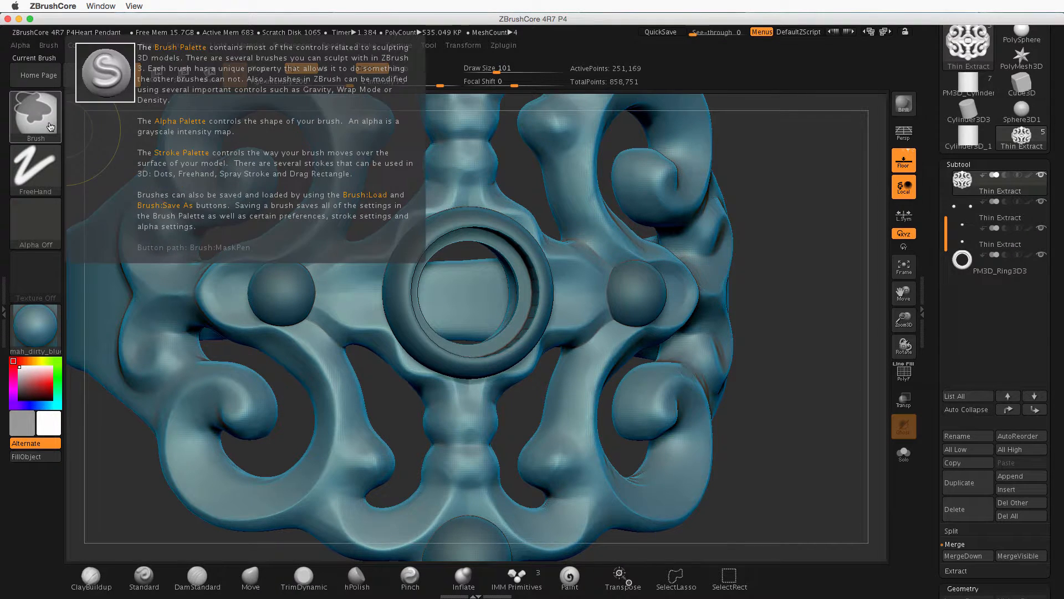
{"action": "mouse_move", "coordinate": [353, 179]}
{"action": "left_mouse_down", "text": "ctrl"}
{"action": "mouse_move", "coordinate": [330, 222]}
{"action": "mouse_move", "coordinate": [376, 122]}
{"action": "mouse_move", "coordinate": [330, 127]}
{"action": "mouse_move", "coordinate": [280, 266]}
{"action": "mouse_move", "coordinate": [291, 183]}
{"action": "mouse_move", "coordinate": [310, 145]}
{"action": "left_mouse_up", "text": "ctrl"}
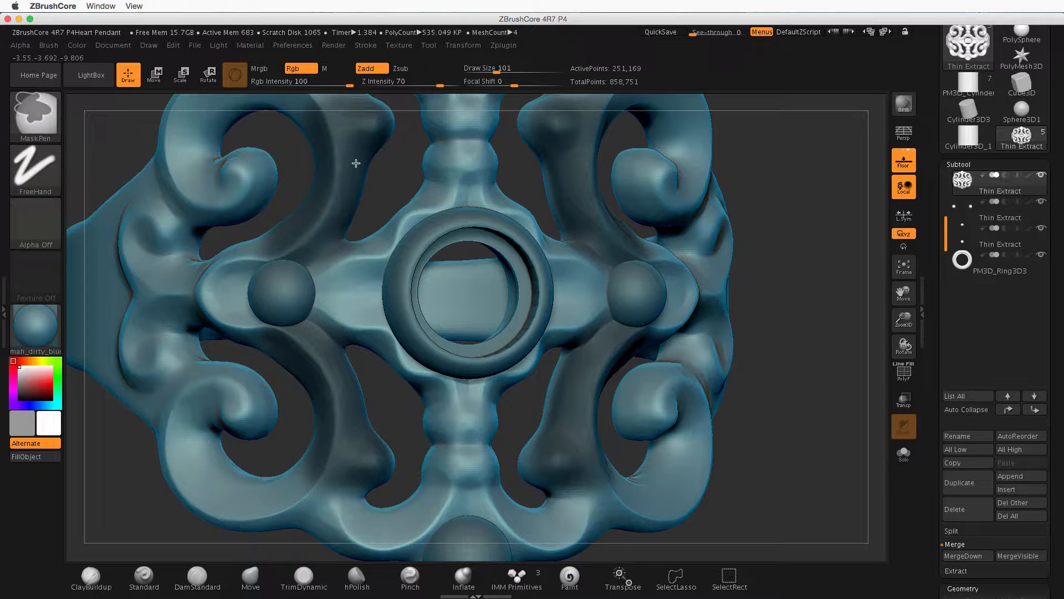
{"action": "mouse_move", "coordinate": [392, 173]}
{"action": "left_mouse_down"}
{"action": "mouse_move", "coordinate": [361, 181]}
{"action": "mouse_move", "coordinate": [373, 181]}
{"action": "left_mouse_up"}
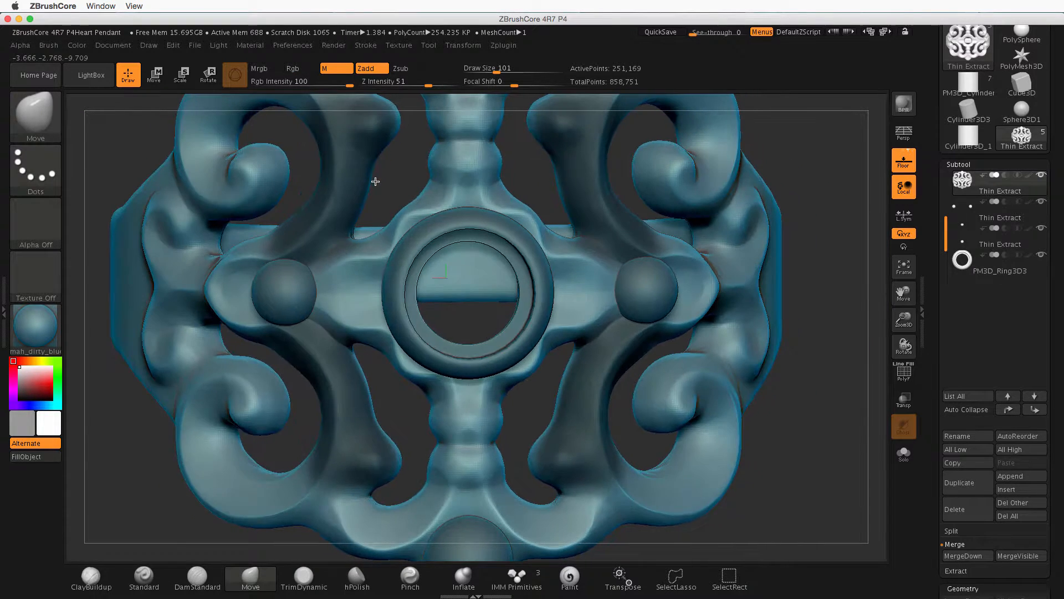
{"action": "key", "text": "ctrl+z"}
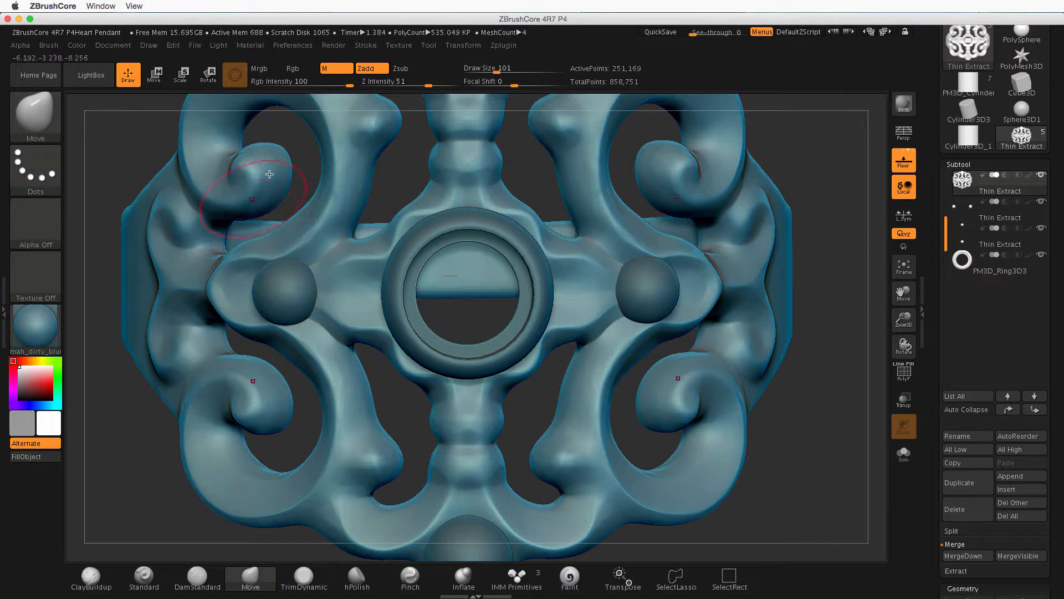
Mask the scrolls around the central cross with a Lasso mask stroke, leaving the metal around the collar unmasked
{"action": "left_click_drag", "start_coordinate": [385, 173], "coordinate": [396, 177]}
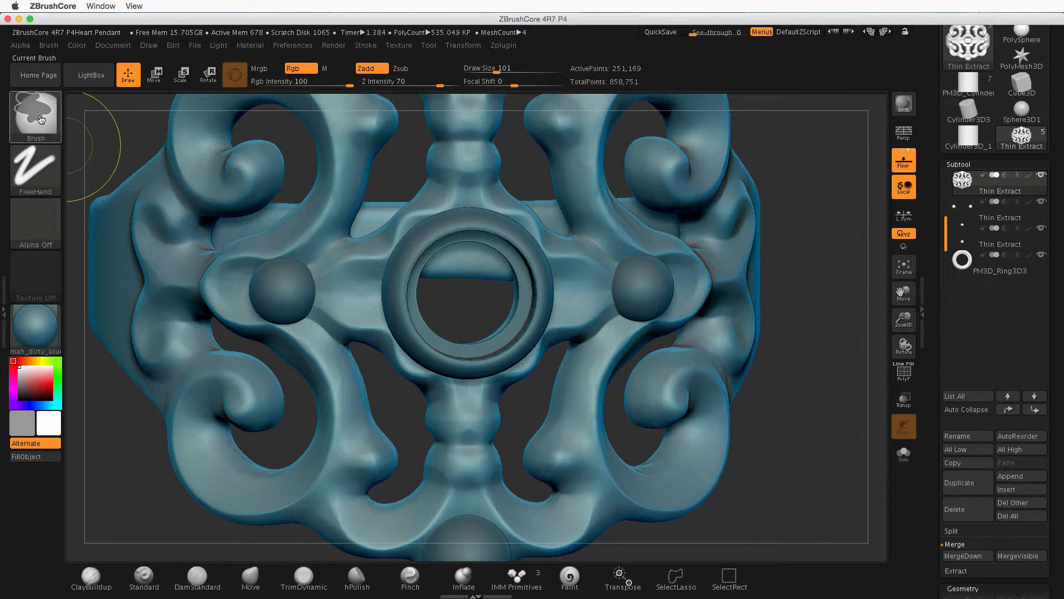
{"action": "left_click", "coordinate": [33, 171], "text": "ctrl"}
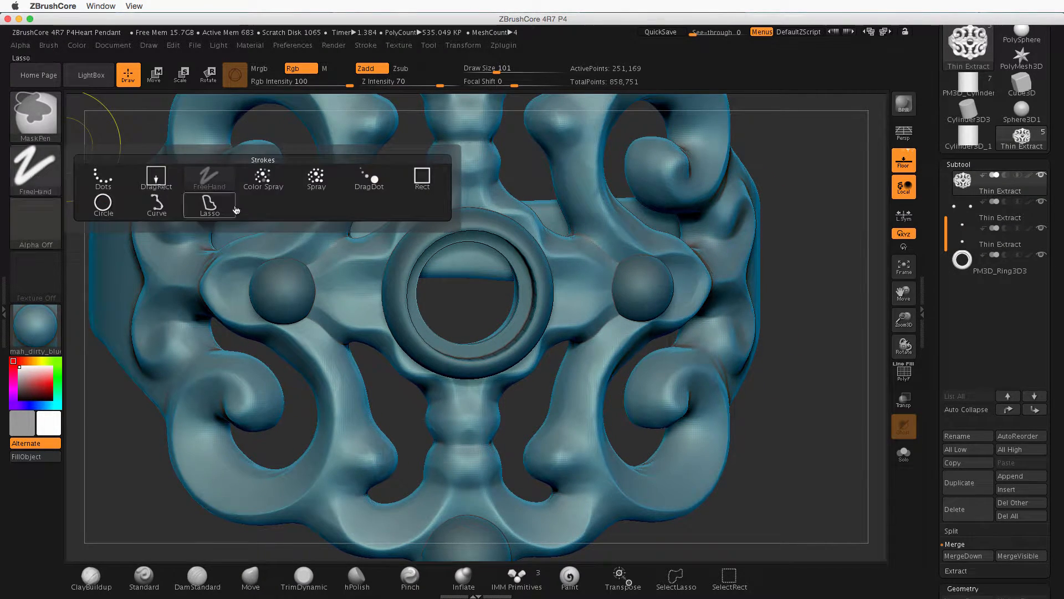
{"action": "left_click", "coordinate": [209, 205]}
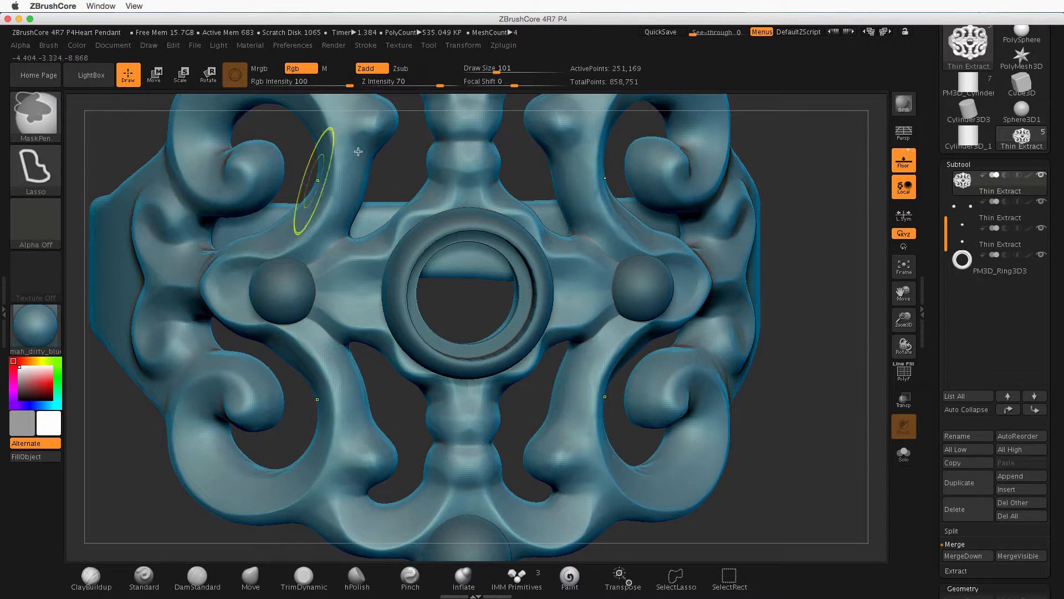
{"action": "left_click_drag", "start_coordinate": [397, 165], "coordinate": [398, 247], "text": "alt"}
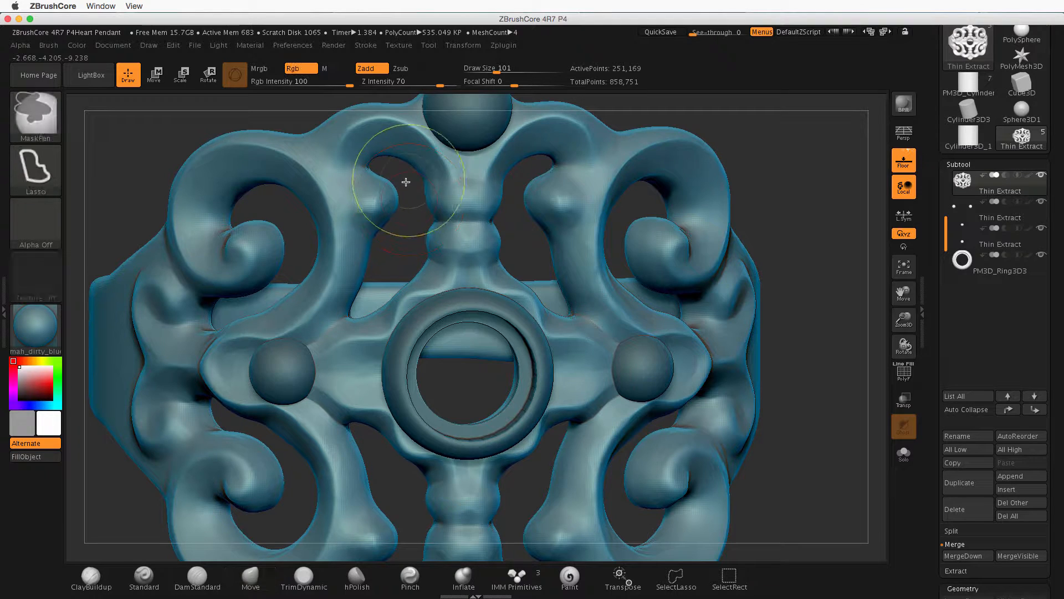
{"action": "mouse_move", "coordinate": [405, 180]}
{"action": "left_mouse_down", "text": "ctrl"}
{"action": "mouse_move", "coordinate": [399, 171]}
{"action": "mouse_move", "coordinate": [406, 187]}
{"action": "left_mouse_up", "text": "ctrl"}
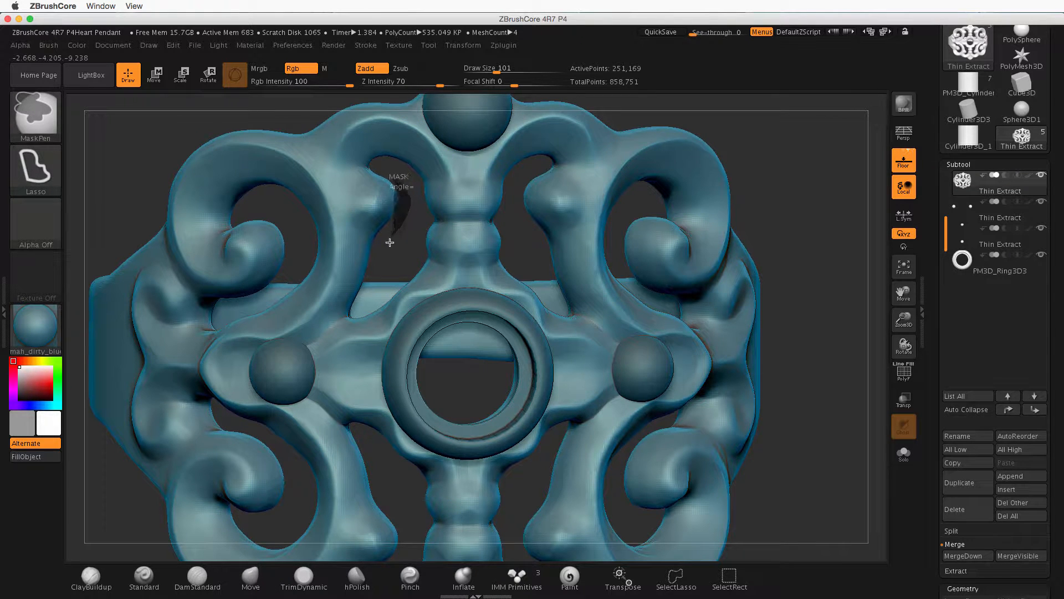
{"action": "mouse_move", "coordinate": [367, 300]}
{"action": "left_mouse_down", "text": "ctrl"}
{"action": "mouse_move", "coordinate": [324, 360]}
{"action": "mouse_move", "coordinate": [147, 311]}
{"action": "mouse_move", "coordinate": [145, 114]}
{"action": "mouse_move", "coordinate": [390, 166]}
{"action": "left_mouse_up", "text": "ctrl"}
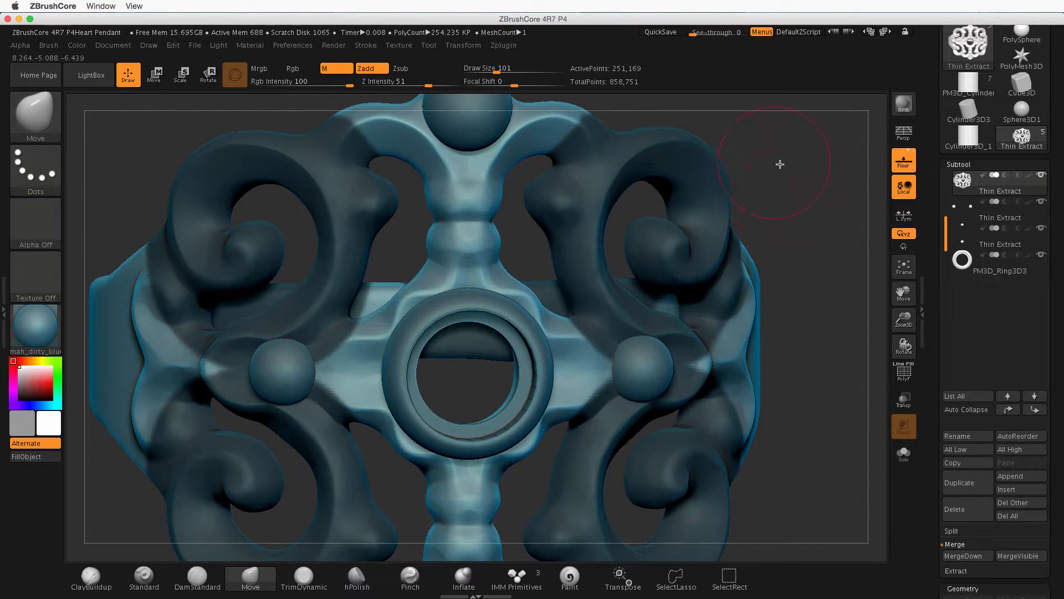
Pull the unmasked metal around the collar outward with the Move brush to form a wider frame, and clear the mask
{"action": "mouse_move", "coordinate": [780, 164]}
{"action": "left_mouse_down"}
{"action": "mouse_move", "coordinate": [801, 168]}
{"action": "mouse_move", "coordinate": [55, 166]}
{"action": "left_mouse_up"}
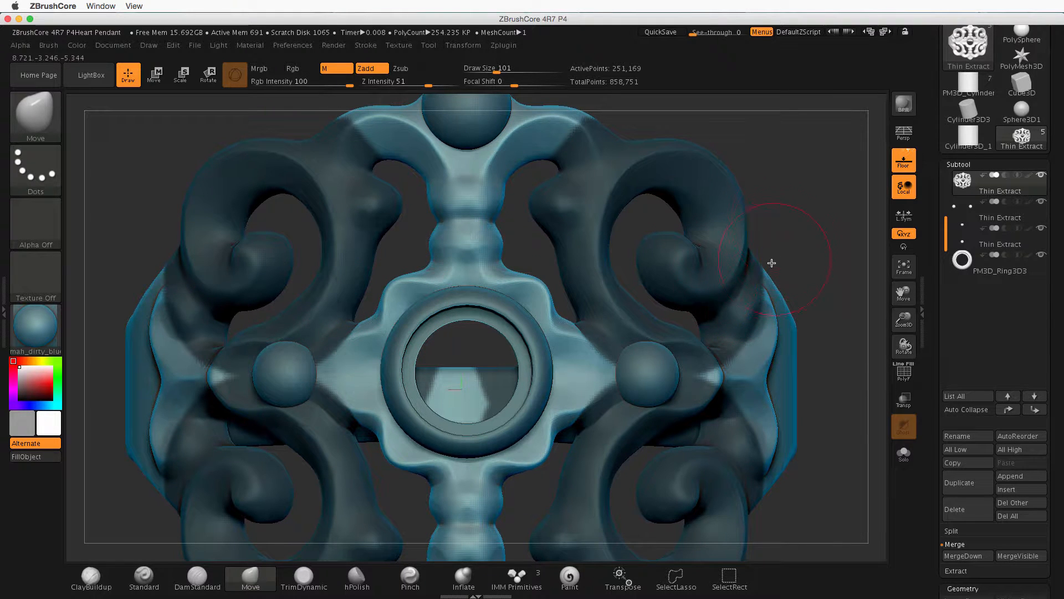
{"action": "mouse_move", "coordinate": [780, 221]}
{"action": "left_mouse_down", "text": "ctrl"}
{"action": "mouse_move", "coordinate": [783, 238]}
{"action": "mouse_move", "coordinate": [815, 231]}
{"action": "mouse_move", "coordinate": [421, 313]}
{"action": "left_mouse_up", "text": "ctrl"}
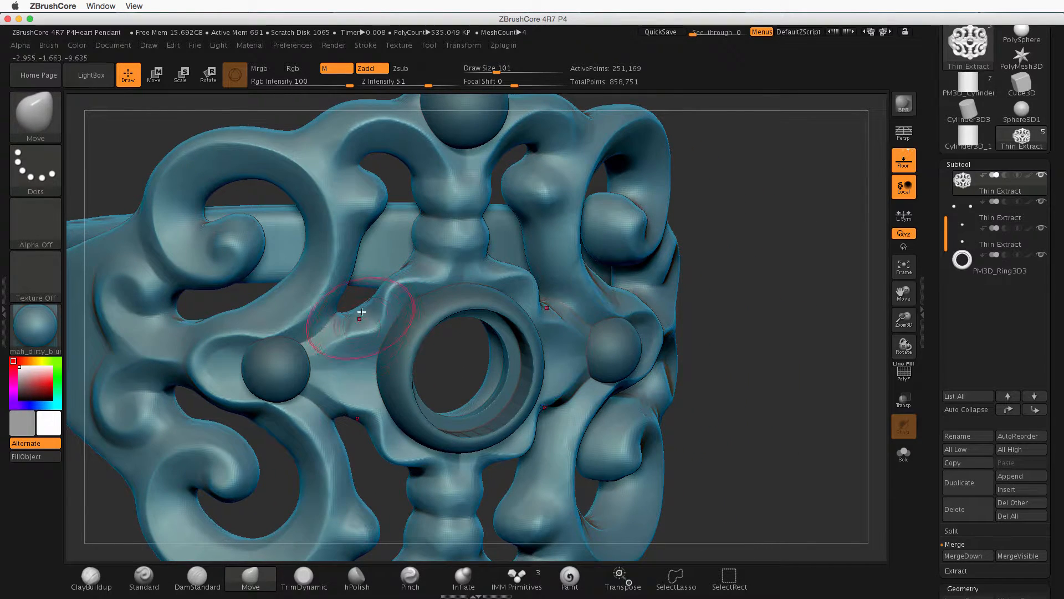
Reduce the draw size to 51 and smooth the inner corner of the frame beside the collar
{"action": "left_click_drag", "start_coordinate": [708, 276], "coordinate": [717, 297]}
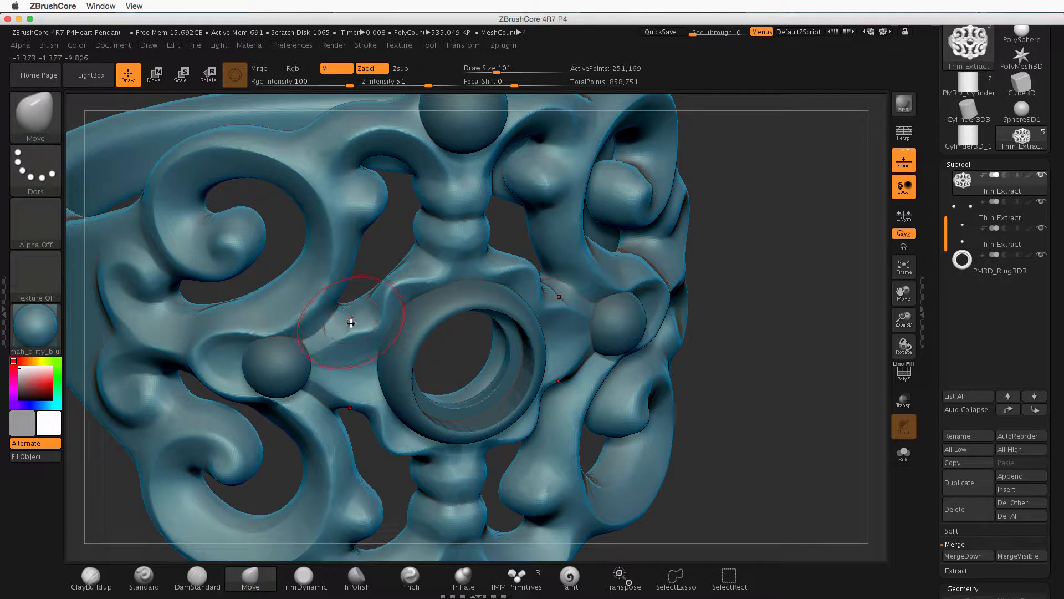
{"action": "key", "text": "s"}
{"action": "left_click_drag", "start_coordinate": [355, 317], "coordinate": [341, 317]}
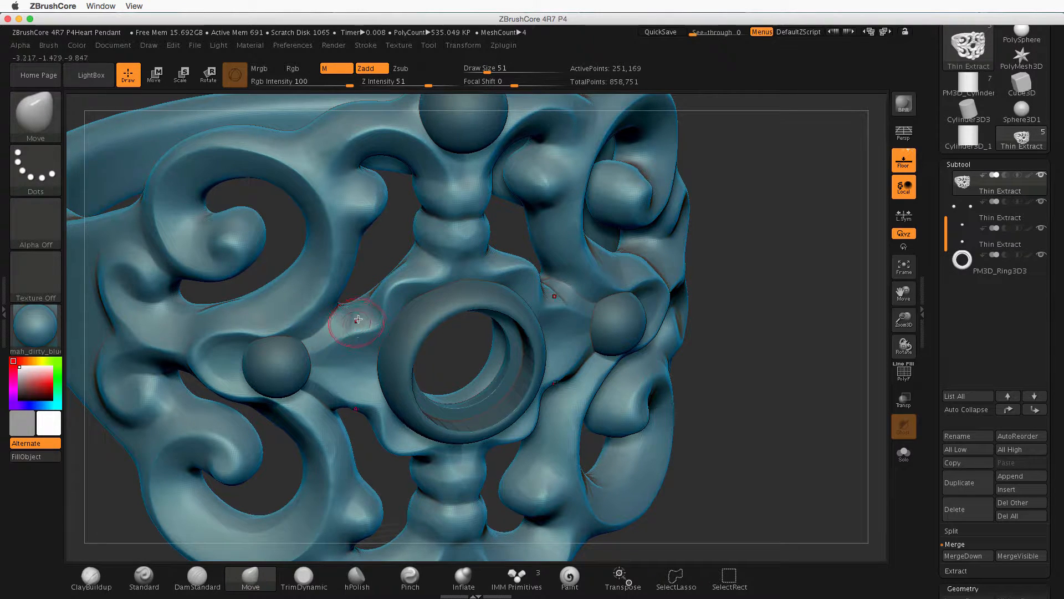
{"action": "key", "text": "shift"}
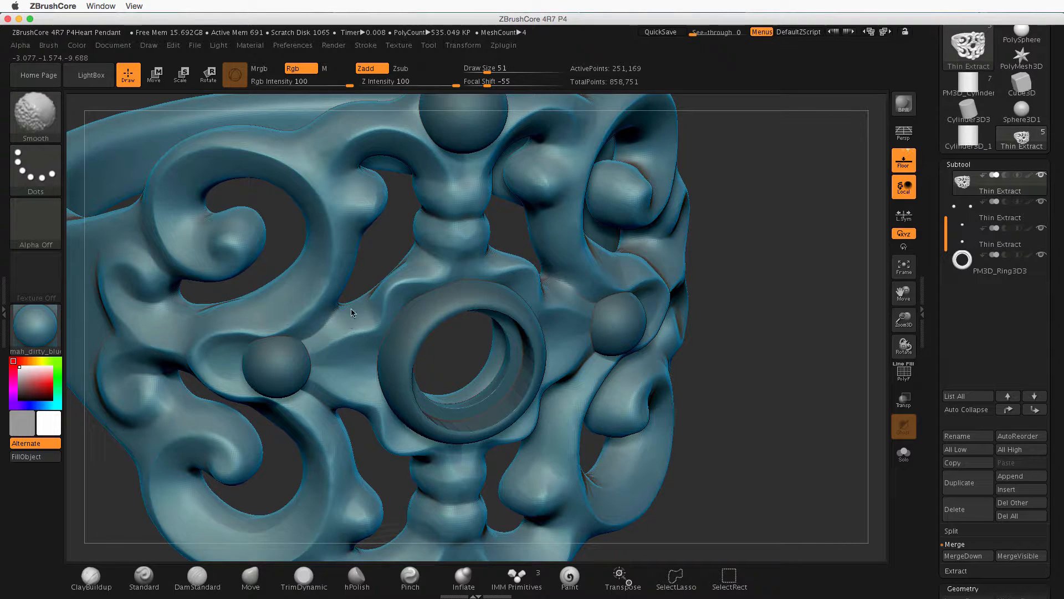
Append a Sphere3D subtool to the ring model and make the new sphere the active subtool
{"action": "left_click_drag", "start_coordinate": [769, 383], "coordinate": [593, 273]}
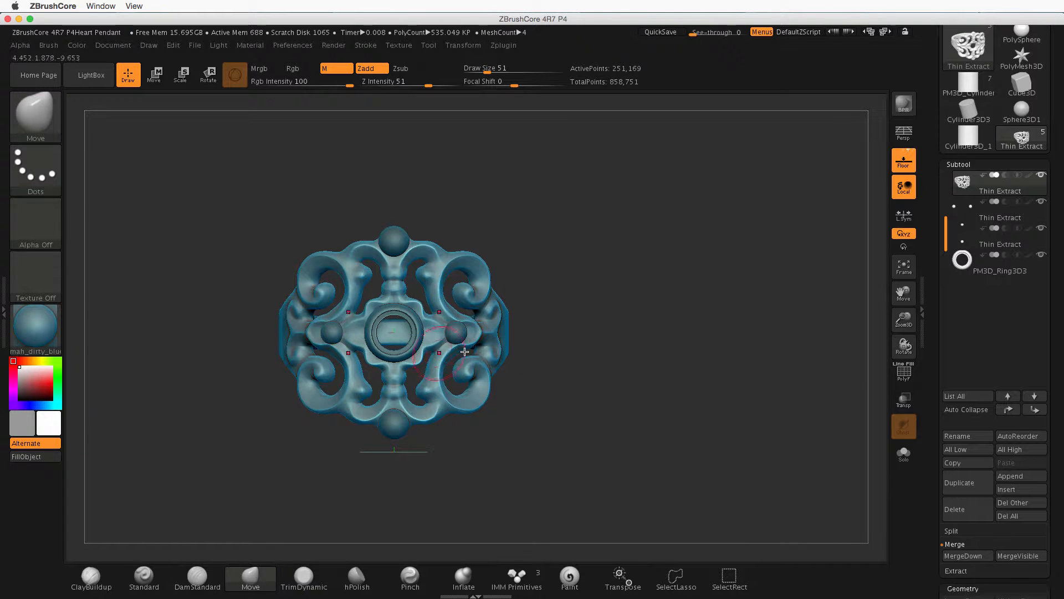
{"action": "mouse_move", "coordinate": [602, 431]}
{"action": "left_mouse_down"}
{"action": "mouse_move", "coordinate": [634, 441]}
{"action": "mouse_move", "coordinate": [568, 425]}
{"action": "mouse_move", "coordinate": [635, 428]}
{"action": "mouse_move", "coordinate": [693, 451]}
{"action": "left_mouse_up"}
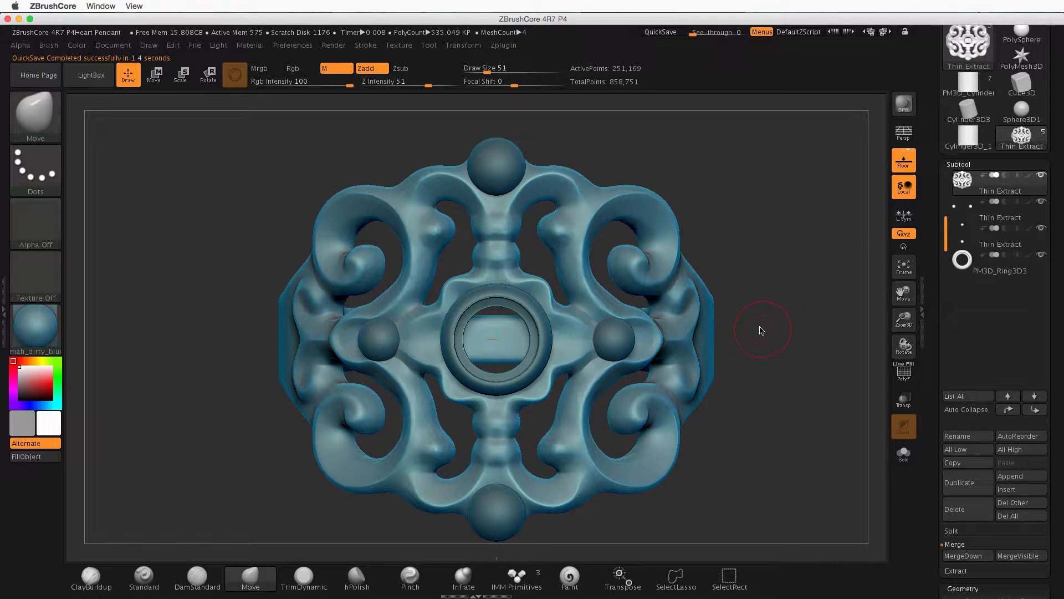
{"action": "mouse_move", "coordinate": [767, 348]}
{"action": "left_mouse_down"}
{"action": "mouse_move", "coordinate": [774, 276]}
{"action": "mouse_move", "coordinate": [767, 354]}
{"action": "mouse_move", "coordinate": [765, 327]}
{"action": "mouse_move", "coordinate": [775, 332]}
{"action": "left_mouse_up"}
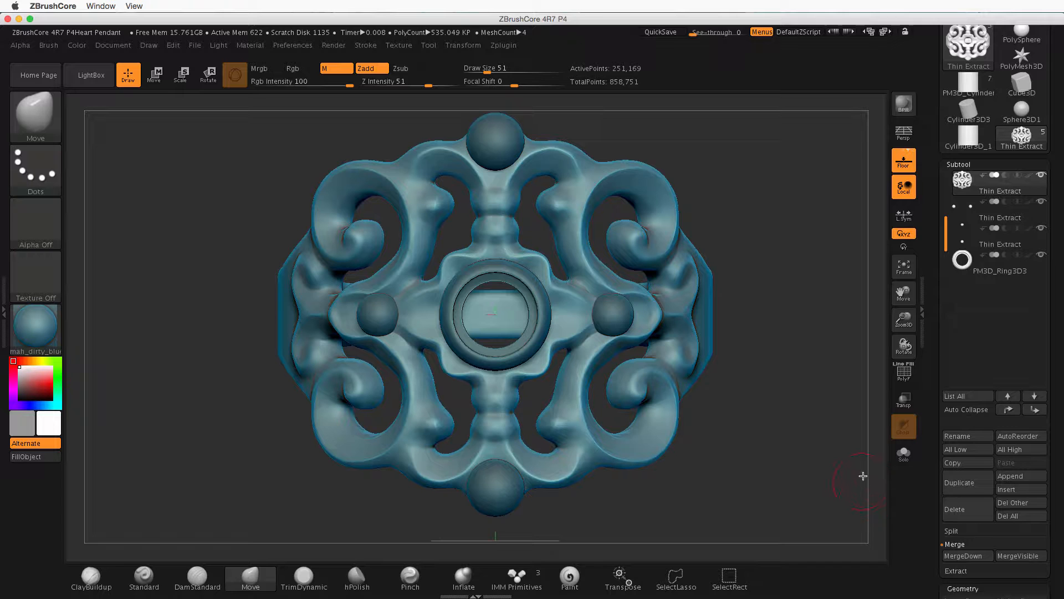
{"action": "left_click", "coordinate": [1017, 475]}
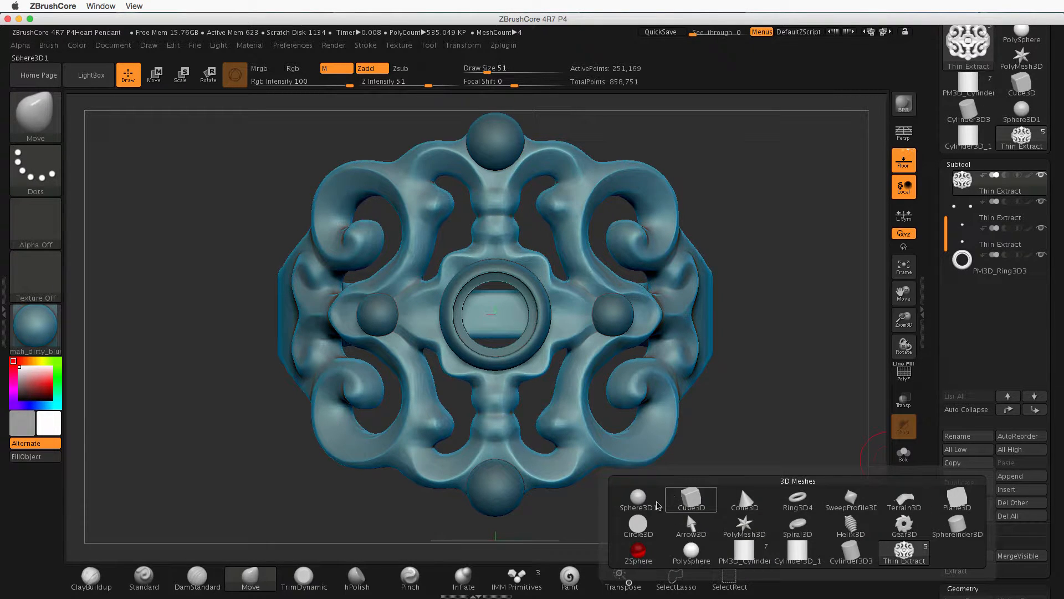
{"action": "mouse_move", "coordinate": [638, 512]}
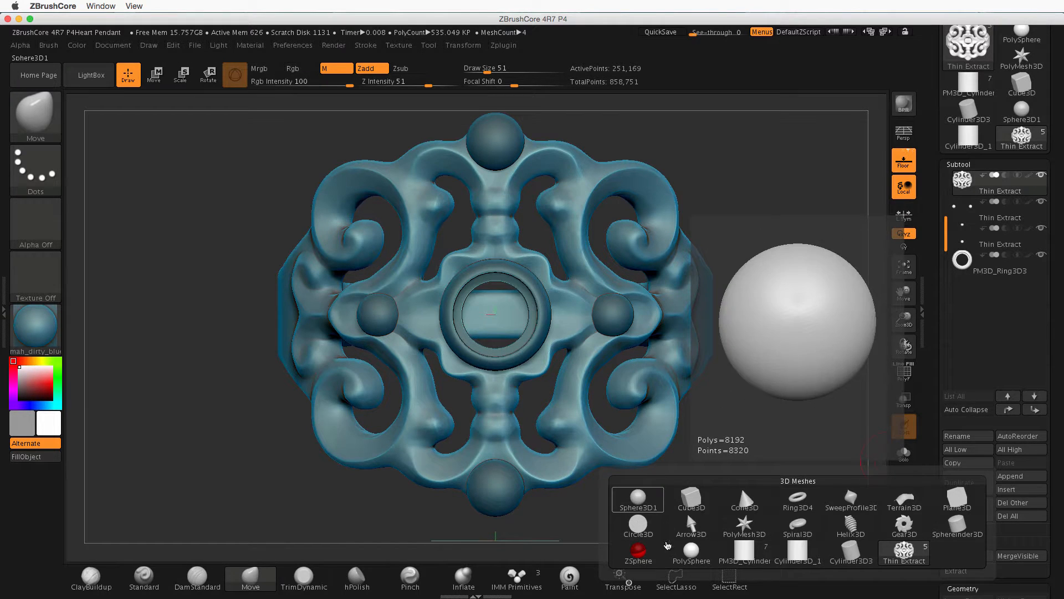
{"action": "left_click", "coordinate": [638, 508]}
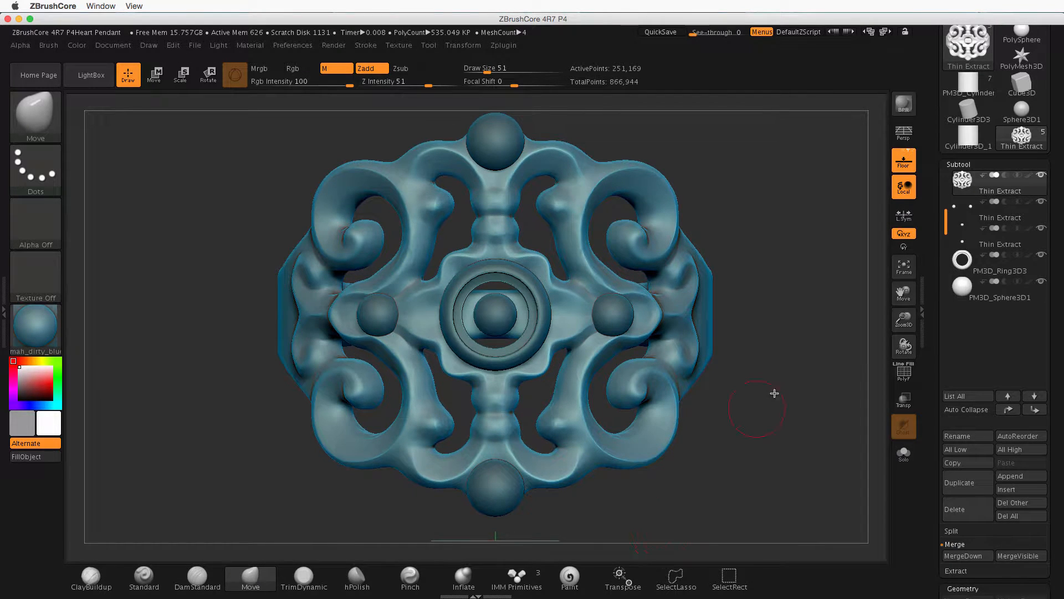
{"action": "left_click", "coordinate": [1041, 300]}
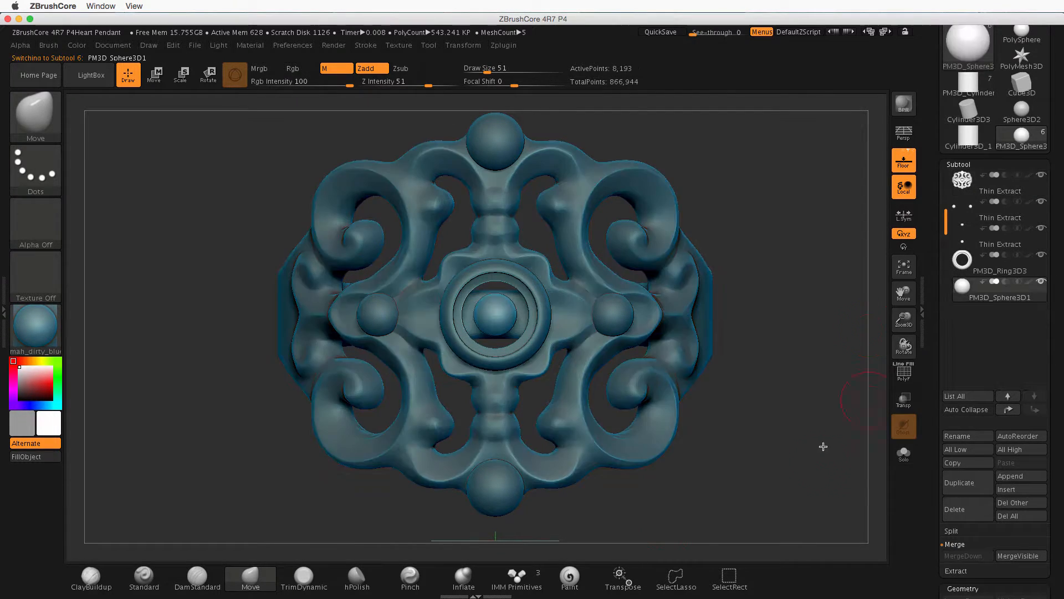
Move the sphere straight up from the ring's centre into the round collar at the top of the ring
{"action": "left_click_drag", "start_coordinate": [786, 469], "coordinate": [744, 368]}
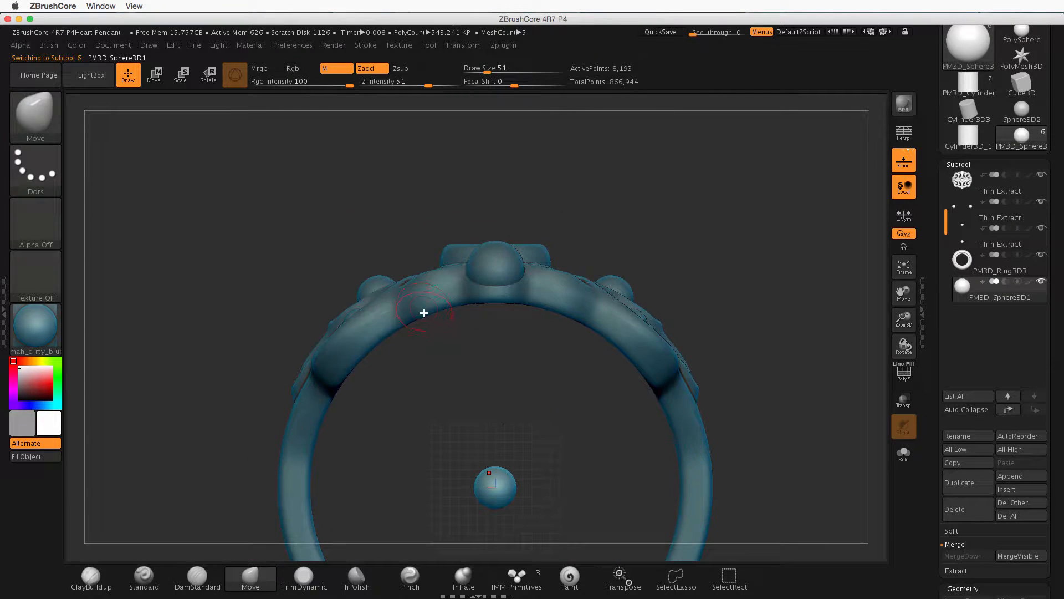
{"action": "left_click", "coordinate": [158, 78]}
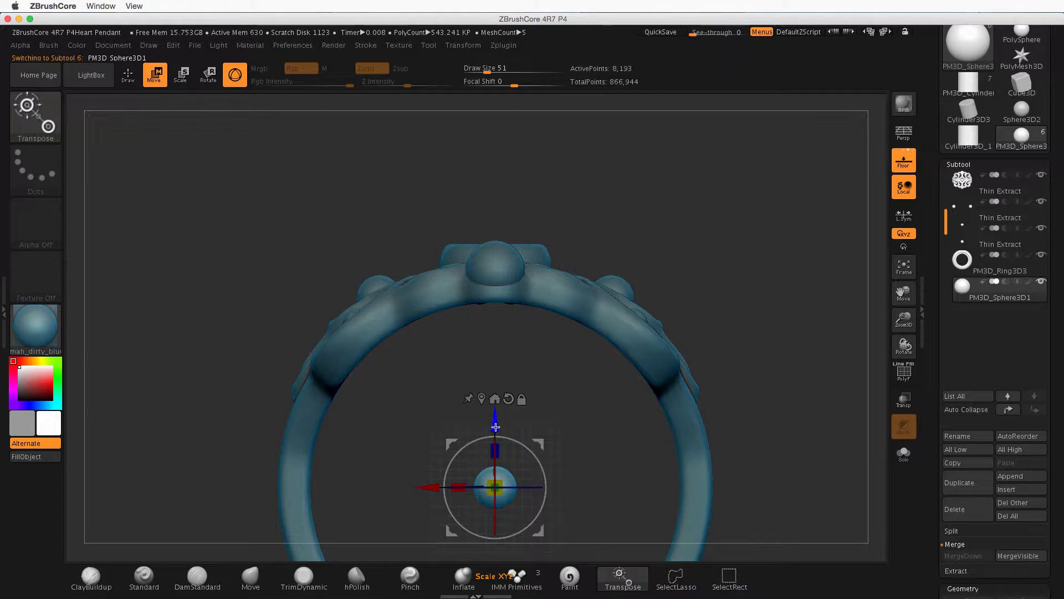
{"action": "left_click_drag", "start_coordinate": [500, 428], "coordinate": [527, 178]}
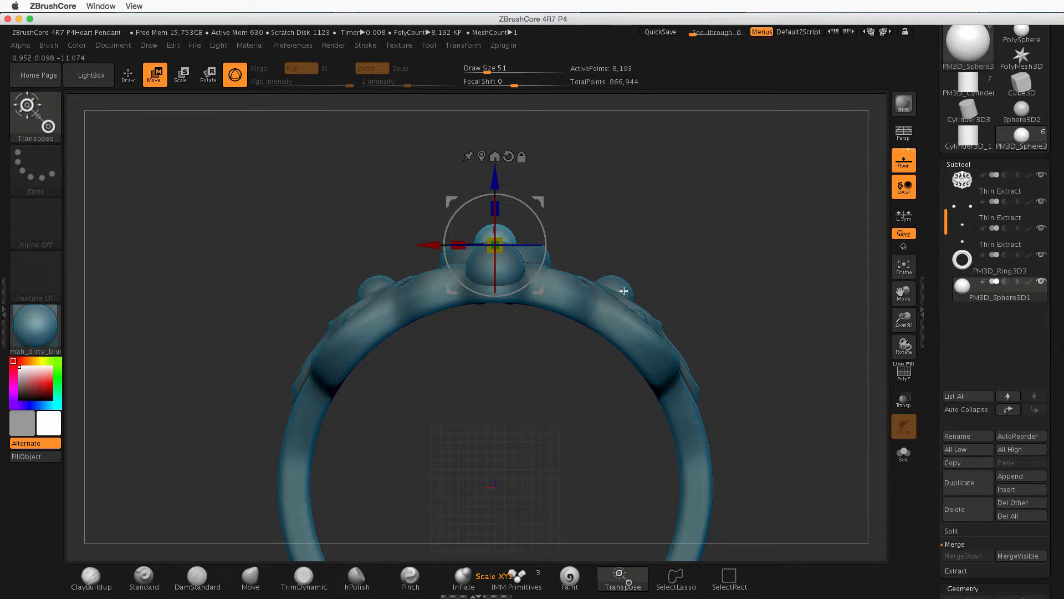
{"action": "left_click_drag", "start_coordinate": [643, 242], "coordinate": [643, 388]}
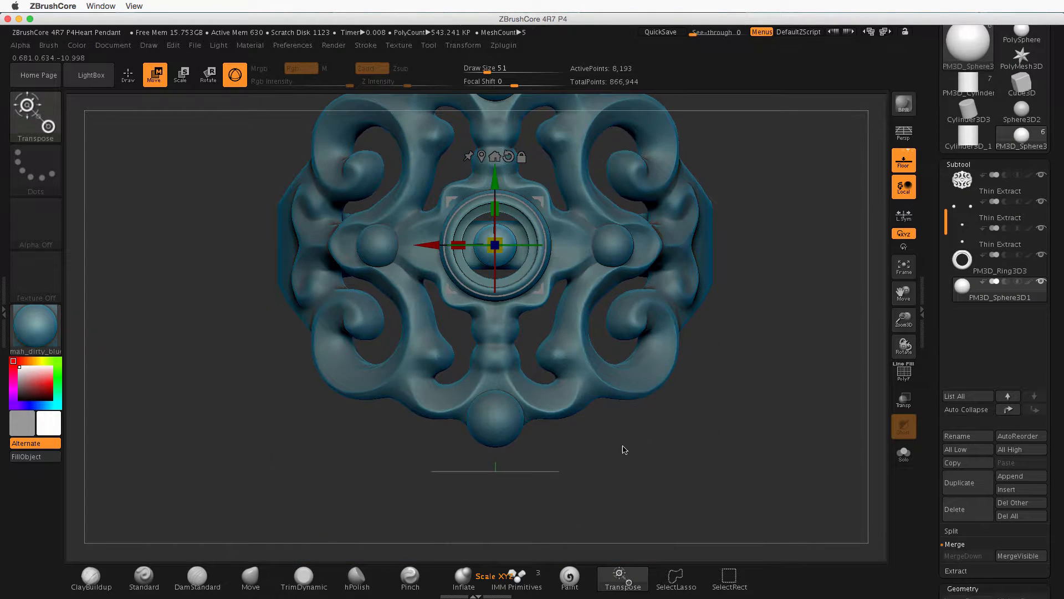
Scale the sphere uniformly until it fills the round collar and flatten it along Z into a low domed stone
{"action": "left_click_drag", "start_coordinate": [625, 450], "coordinate": [599, 323], "text": "alt"}
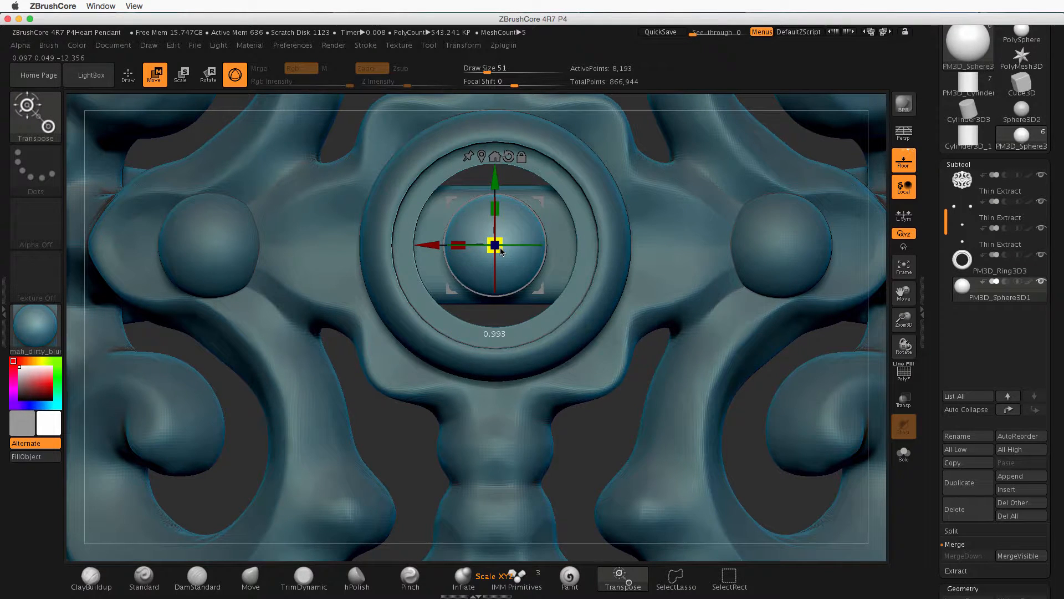
{"action": "left_click_drag", "start_coordinate": [501, 251], "coordinate": [535, 306]}
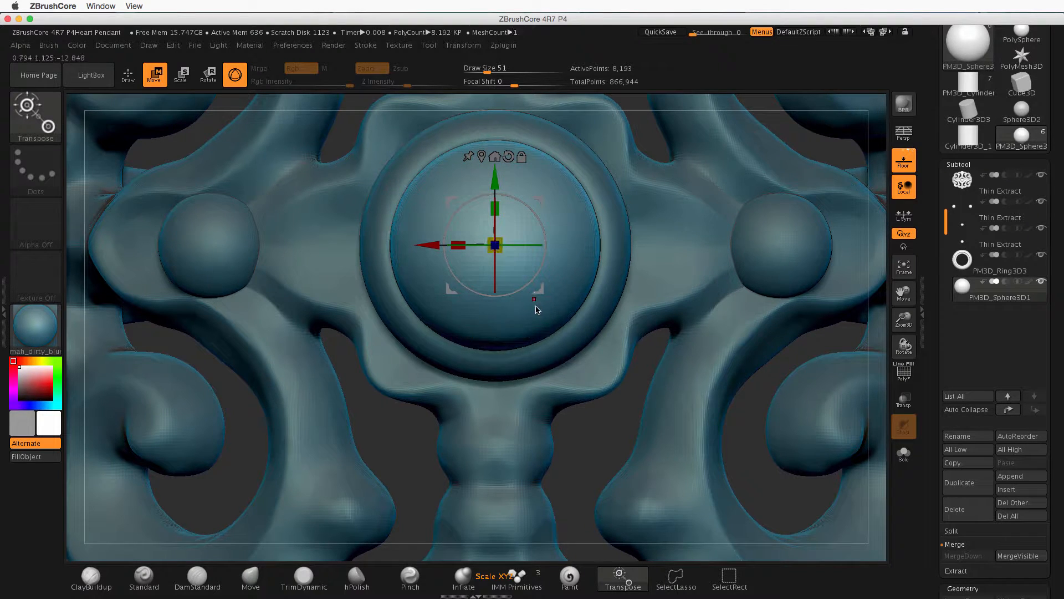
{"action": "left_click_drag", "start_coordinate": [577, 444], "coordinate": [589, 308]}
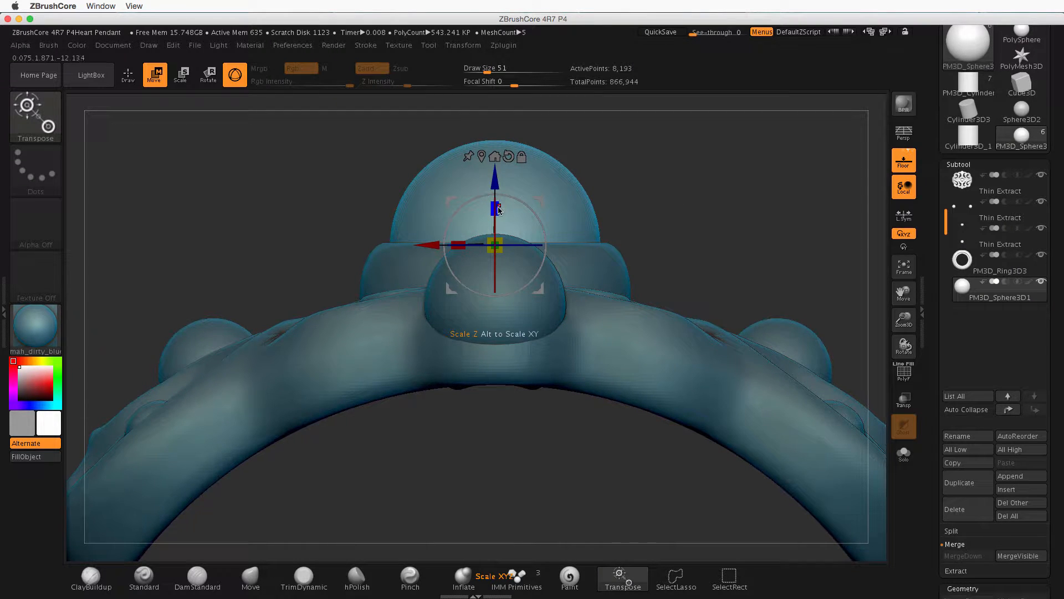
{"action": "left_click_drag", "start_coordinate": [498, 209], "coordinate": [494, 260]}
{"action": "left_click_drag", "start_coordinate": [689, 221], "coordinate": [679, 373]}
{"action": "left_click_drag", "start_coordinate": [494, 245], "coordinate": [506, 248]}
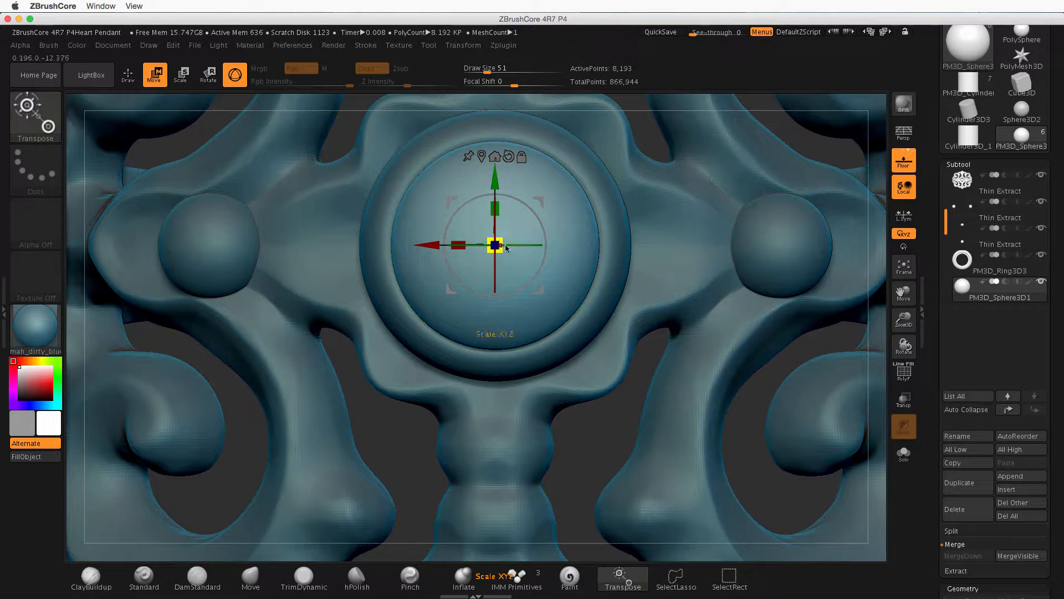
{"action": "left_click_drag", "start_coordinate": [591, 423], "coordinate": [517, 383], "text": "alt"}
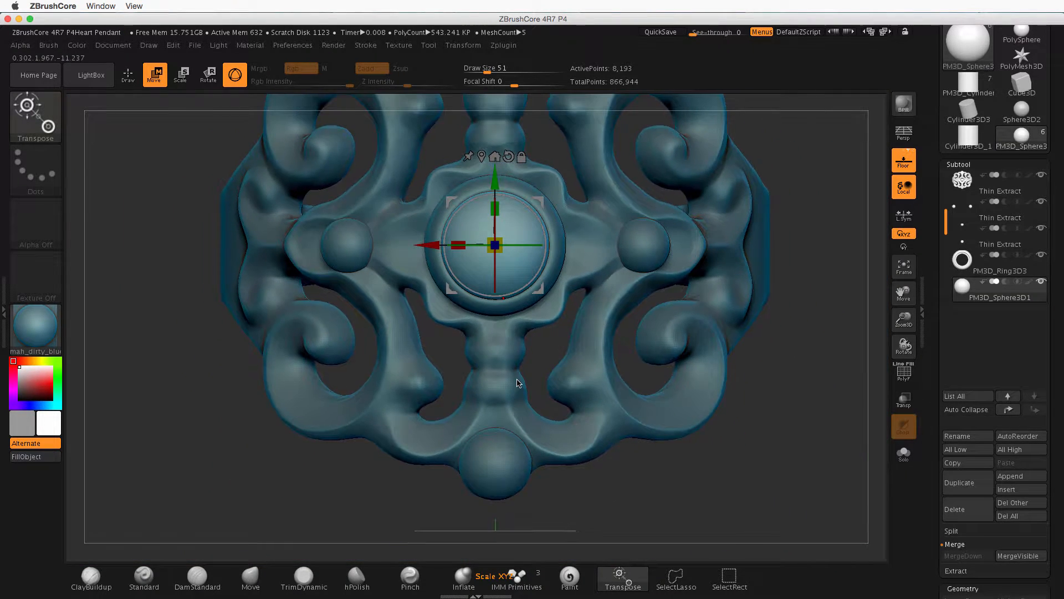
{"action": "left_click_drag", "start_coordinate": [775, 332], "coordinate": [697, 265], "text": "alt"}
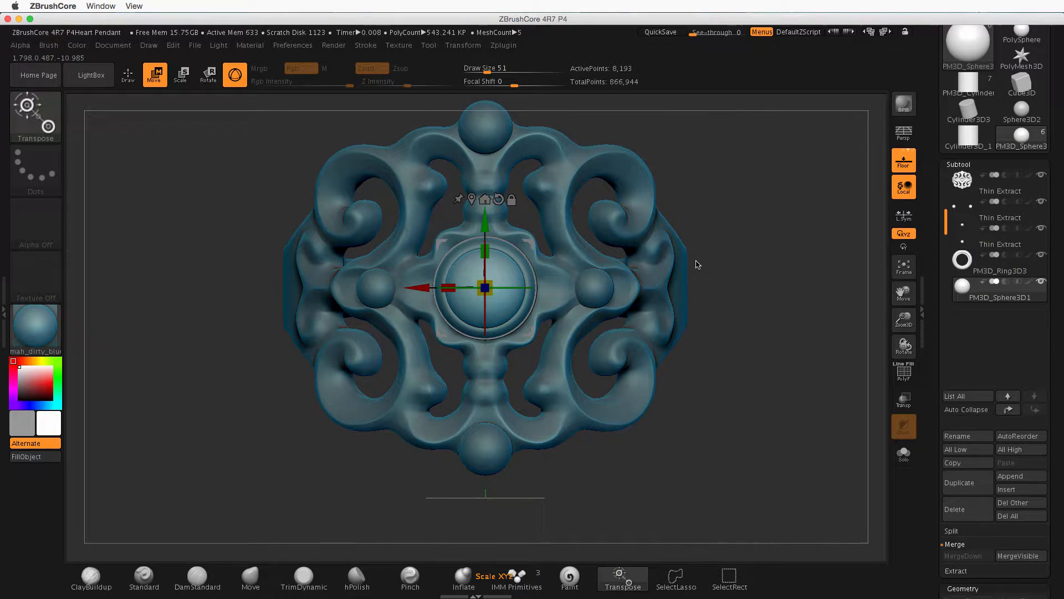
Return to Draw mode, choose the JellyBean material, and fill the stone's subtool with it
{"action": "left_click", "coordinate": [128, 78]}
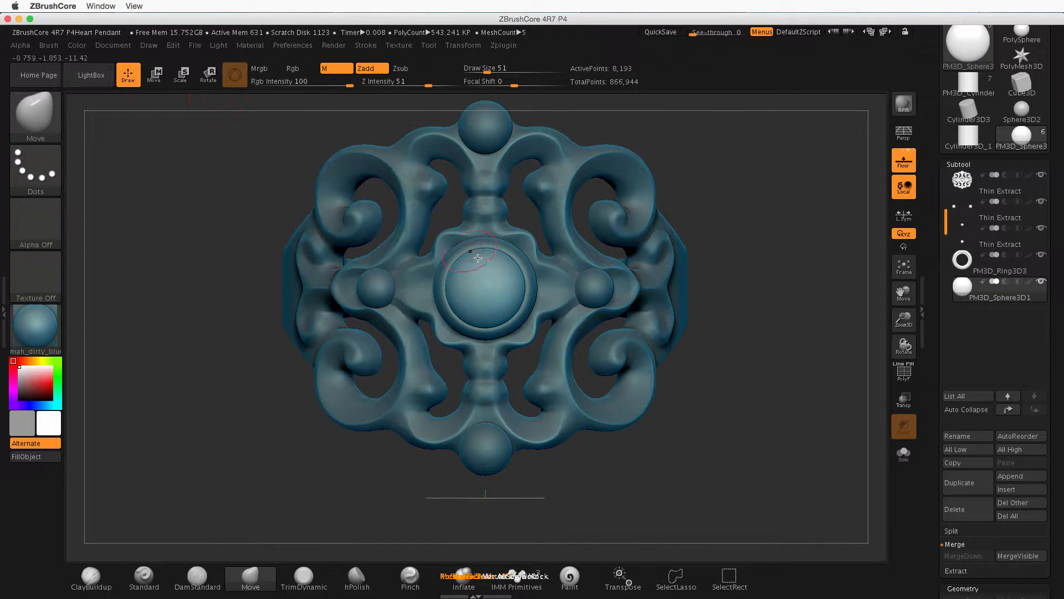
{"action": "mouse_move", "coordinate": [742, 295]}
{"action": "left_mouse_down"}
{"action": "mouse_move", "coordinate": [765, 318]}
{"action": "mouse_move", "coordinate": [784, 275]}
{"action": "mouse_move", "coordinate": [673, 280]}
{"action": "mouse_move", "coordinate": [745, 293]}
{"action": "left_mouse_up"}
{"action": "mouse_move", "coordinate": [1004, 304]}
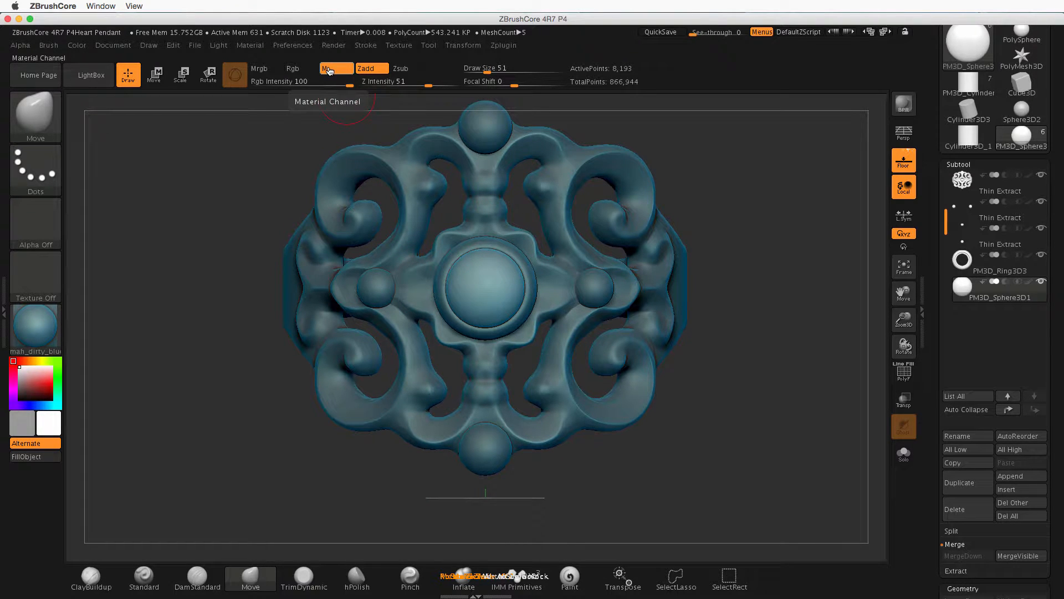
{"action": "left_click", "coordinate": [31, 326]}
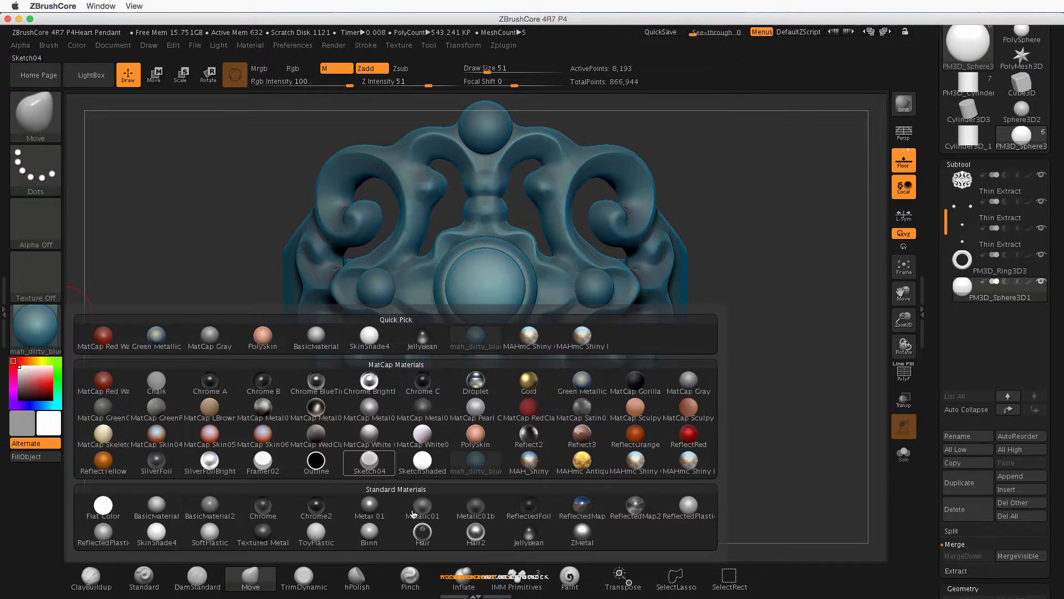
{"action": "left_click", "coordinate": [529, 535]}
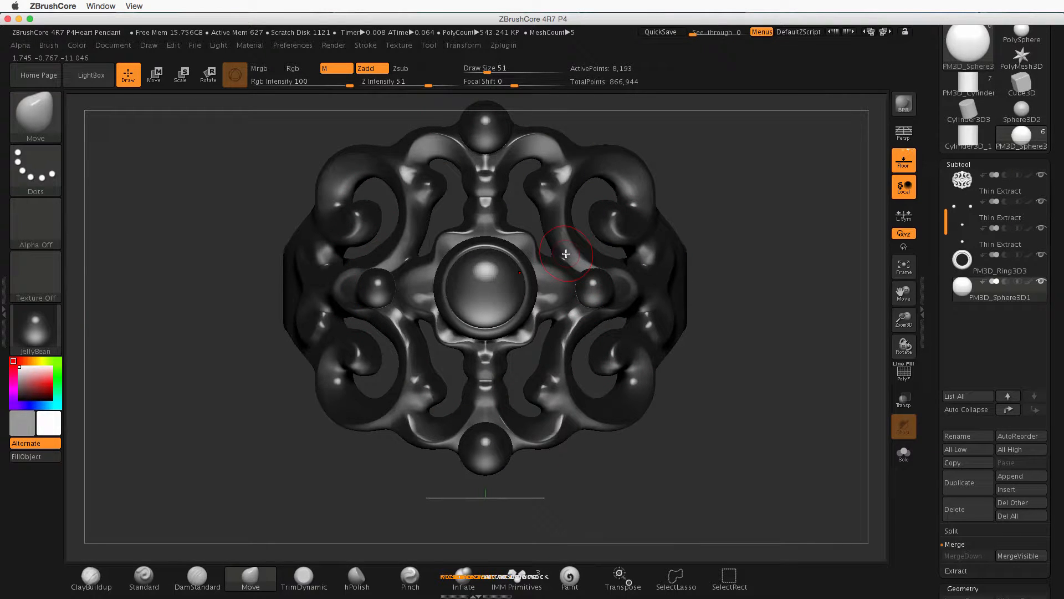
{"action": "left_click", "coordinate": [76, 45]}
{"action": "left_click", "coordinate": [110, 282]}
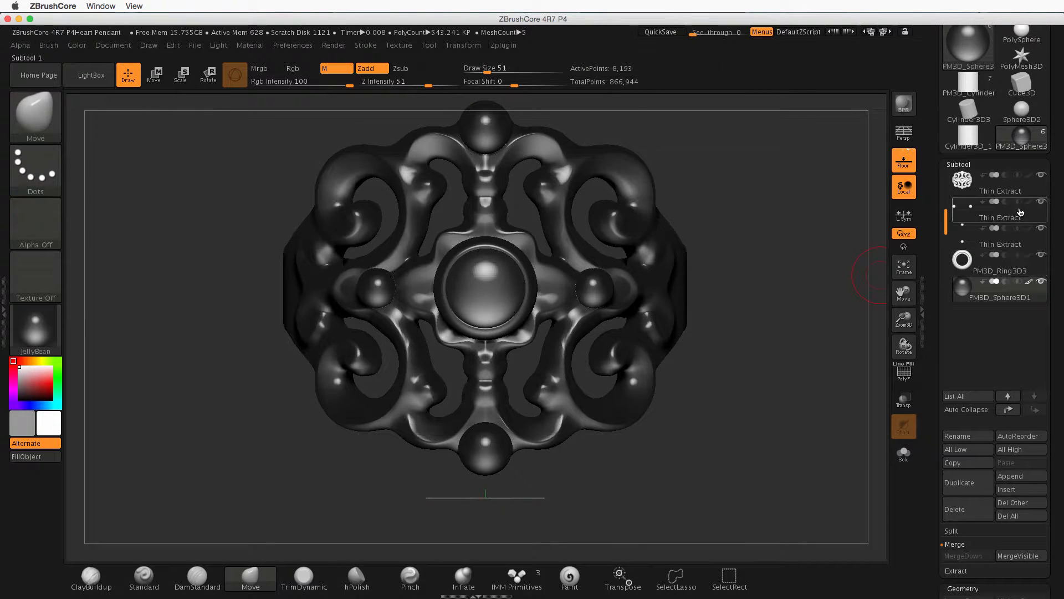
Make the scroll ornament the active subtool and try the MAHmc Shiny materials for the metal, settling on the first of the two variants
{"action": "mouse_move", "coordinate": [1004, 203]}
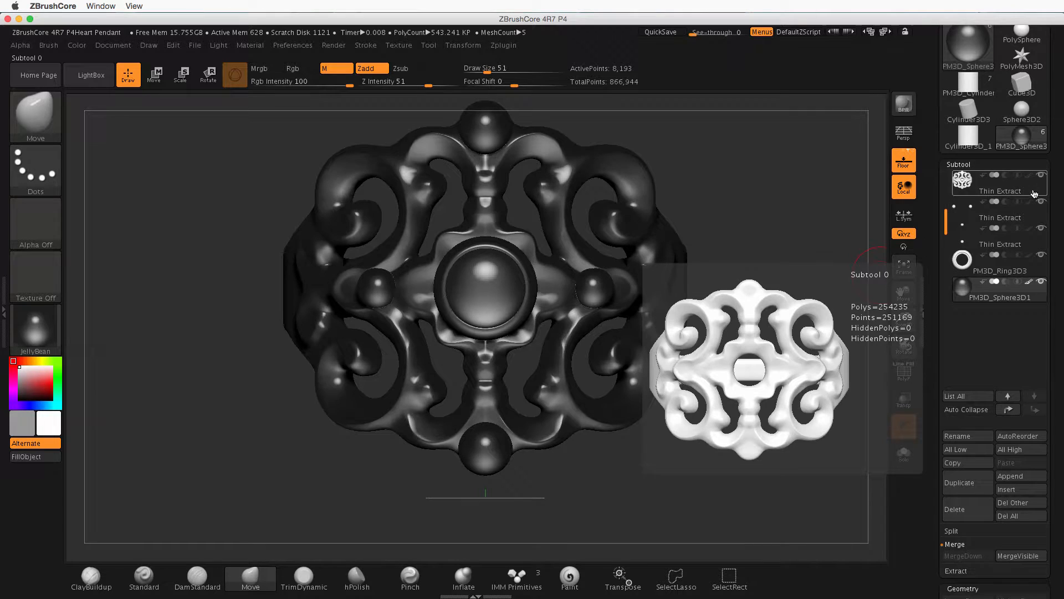
{"action": "left_click", "coordinate": [1015, 194]}
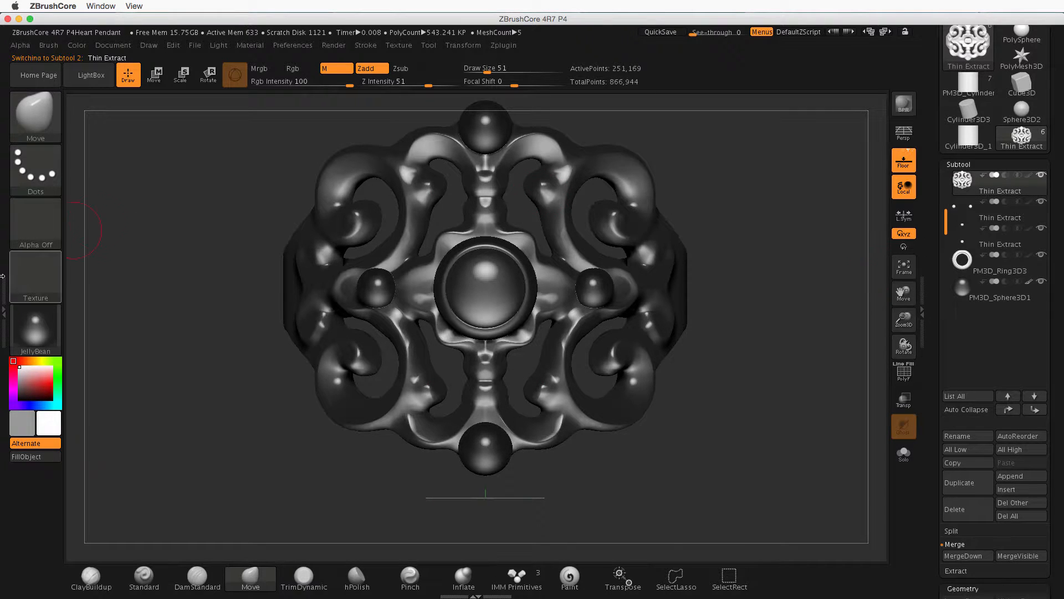
{"action": "left_click", "coordinate": [35, 329]}
{"action": "left_click", "coordinate": [689, 462]}
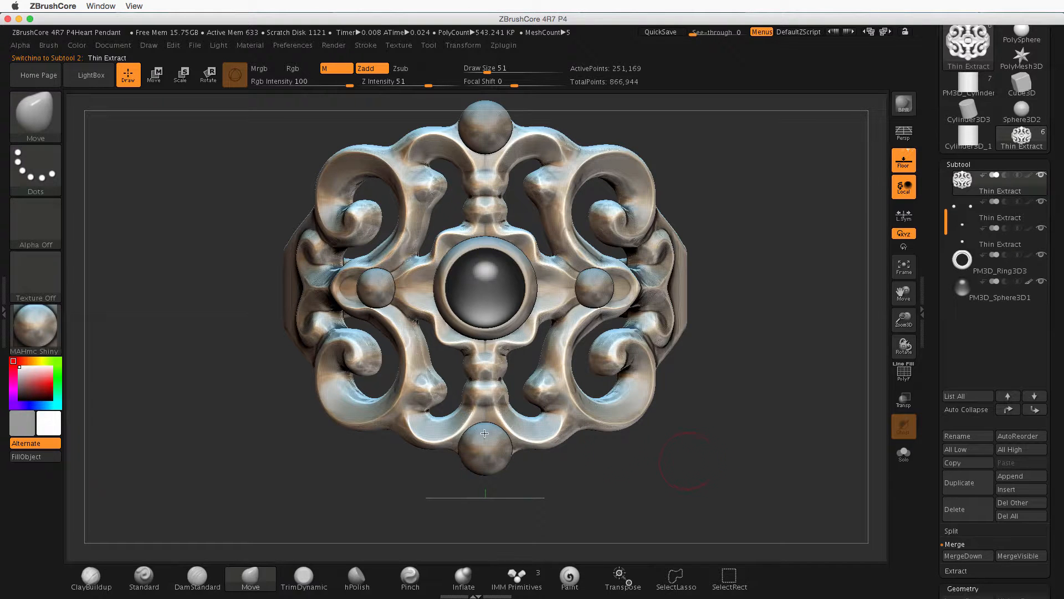
{"action": "left_click", "coordinate": [35, 328]}
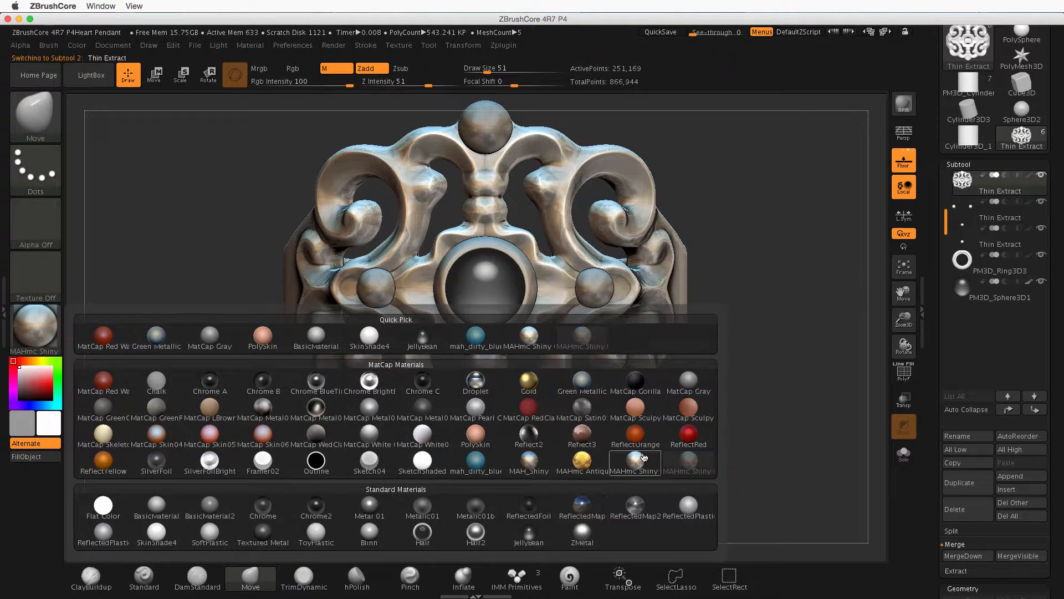
{"action": "left_click", "coordinate": [644, 457]}
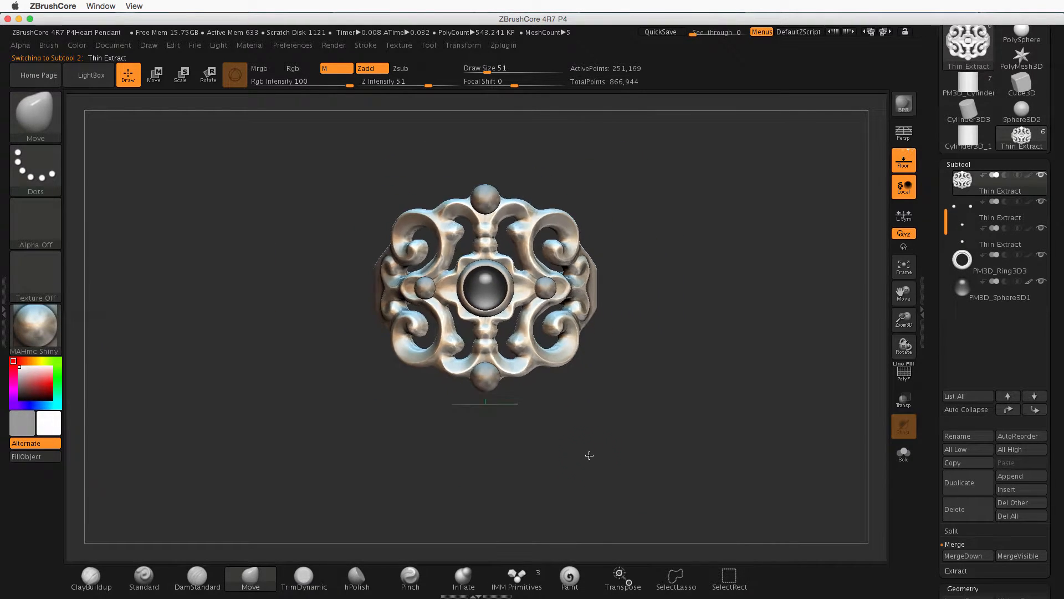
{"action": "left_click_drag", "start_coordinate": [589, 455], "coordinate": [668, 499]}
{"action": "key", "text": "f"}
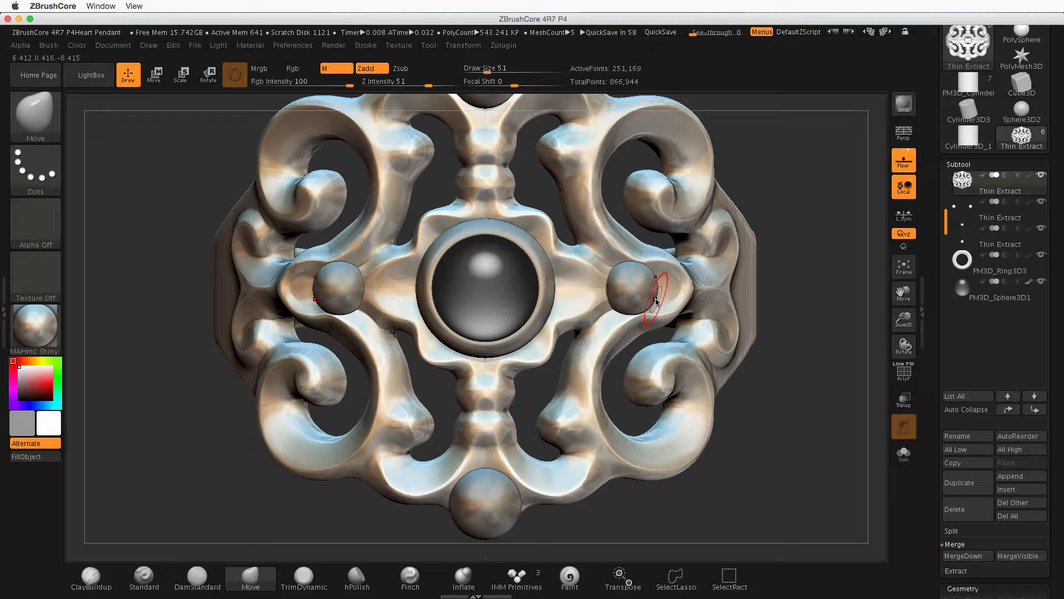
Select the subtool with the two side balls and merge it down with the top and bottom balls' subtool
{"action": "mouse_move", "coordinate": [1009, 219]}
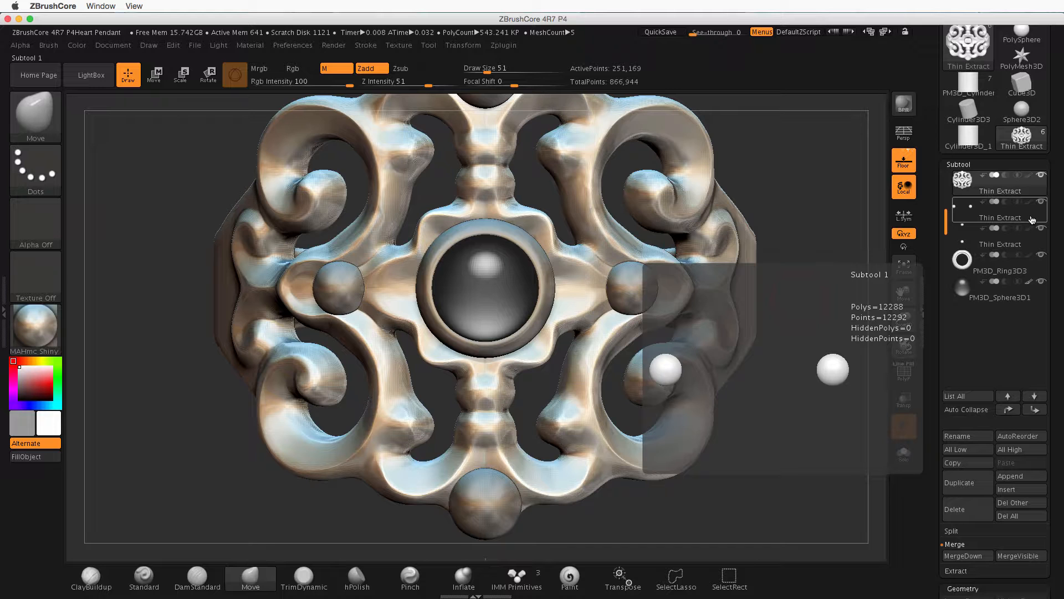
{"action": "left_click", "coordinate": [1016, 217]}
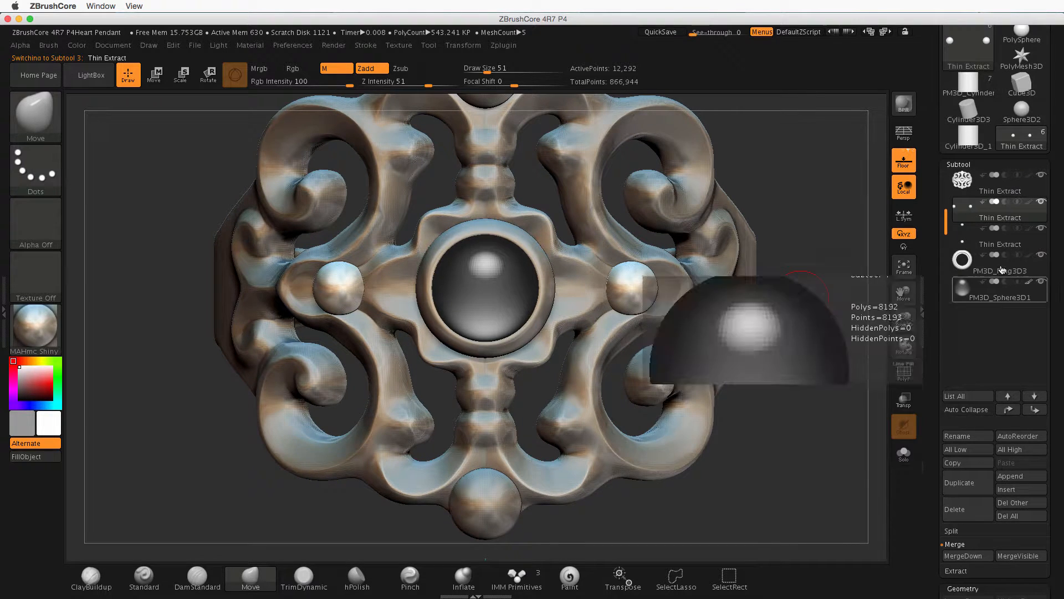
{"action": "mouse_move", "coordinate": [999, 237]}
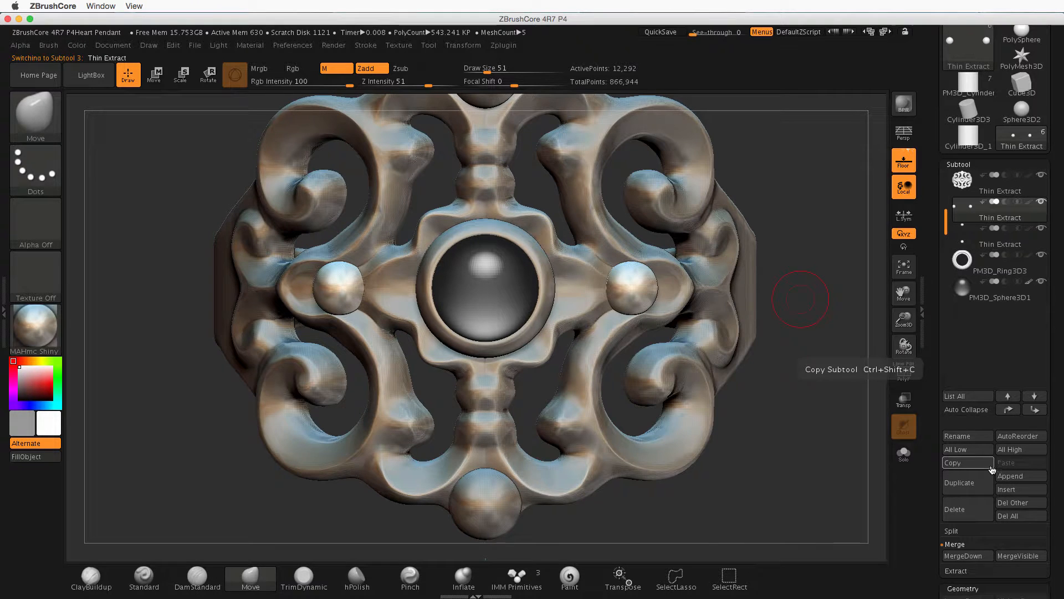
{"action": "left_click", "coordinate": [975, 556]}
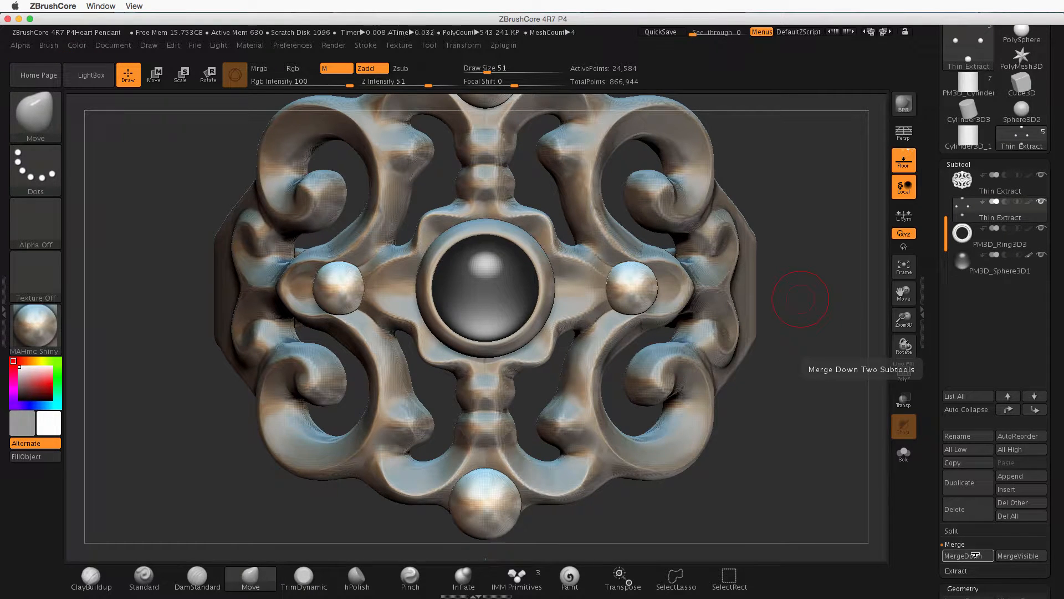
Select the scroll ornament subtool and merge it down with the subtool containing the four balls
{"action": "mouse_move", "coordinate": [983, 185]}
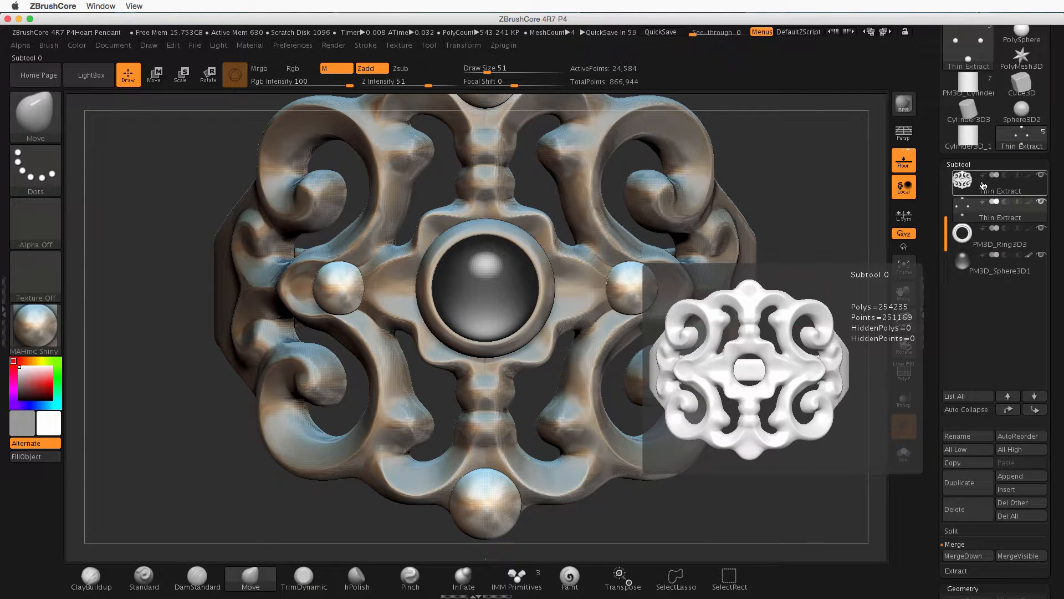
{"action": "left_click", "coordinate": [1027, 191]}
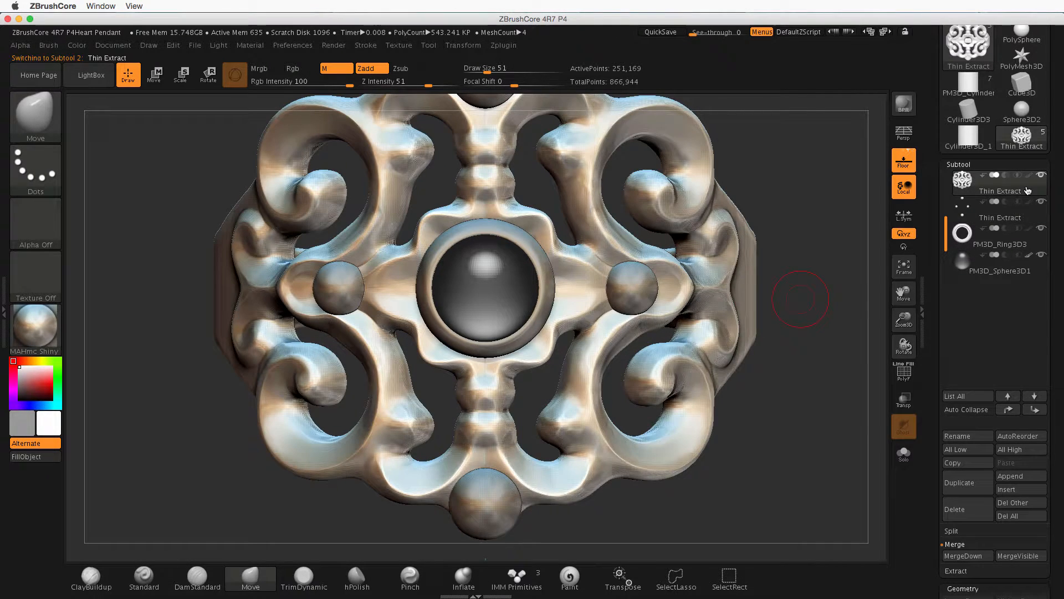
{"action": "left_click", "coordinate": [963, 556]}
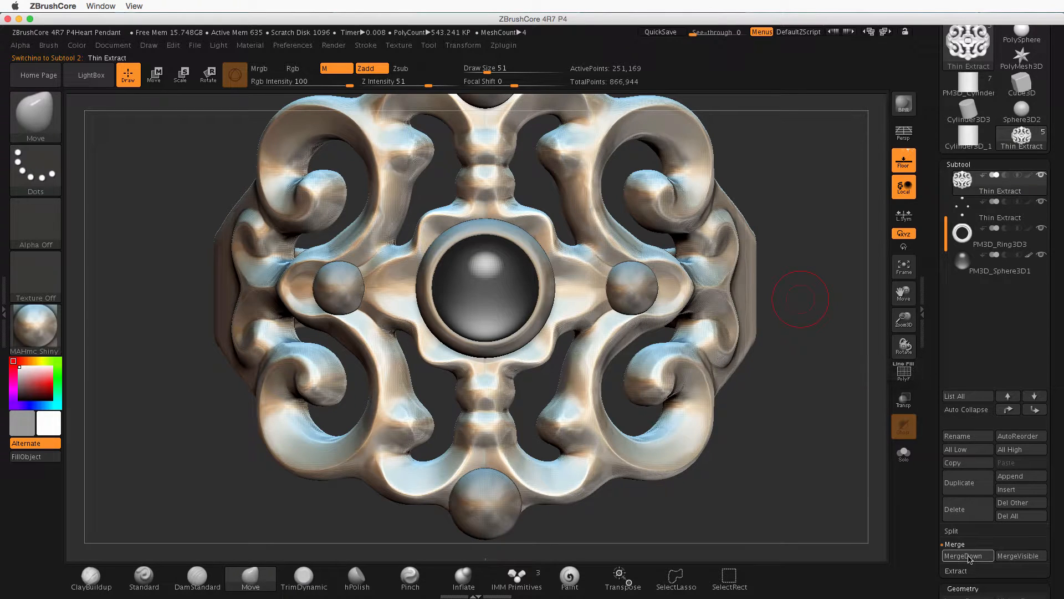
{"action": "left_click_drag", "start_coordinate": [748, 484], "coordinate": [679, 404], "text": "alt"}
{"action": "left_click_drag", "start_coordinate": [665, 314], "coordinate": [762, 428]}
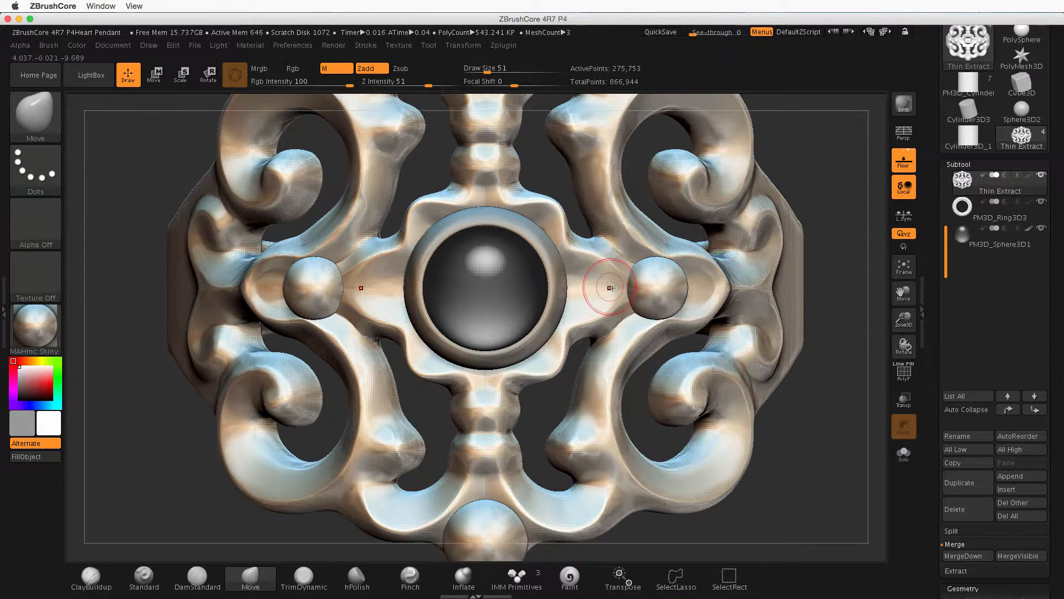
Turn on the polyframe display to show the merged ornament's polygroups and view it straight from the front
{"action": "mouse_move", "coordinate": [981, 186]}
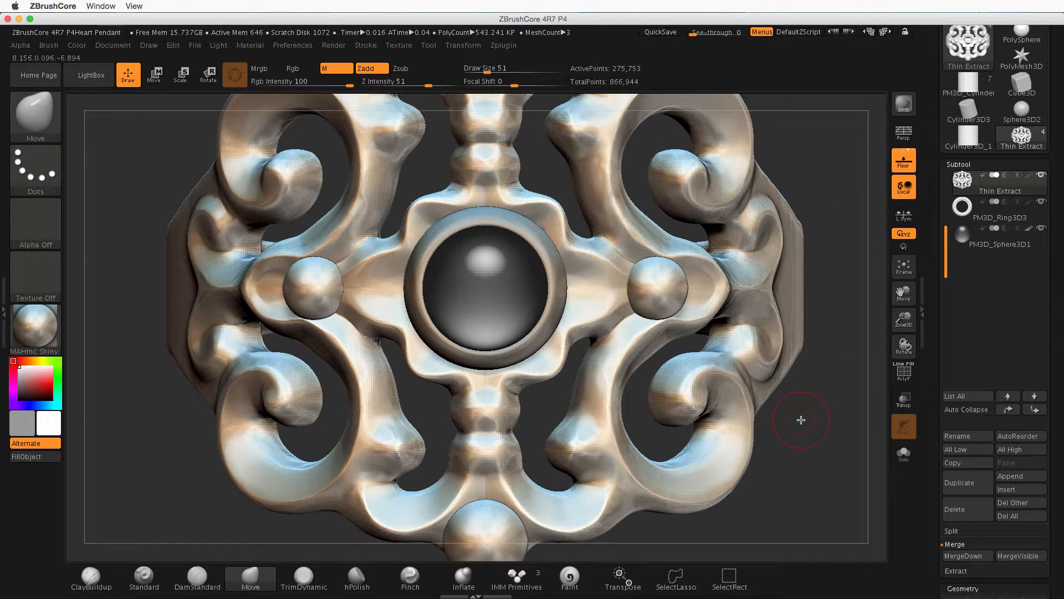
{"action": "left_click", "coordinate": [904, 372]}
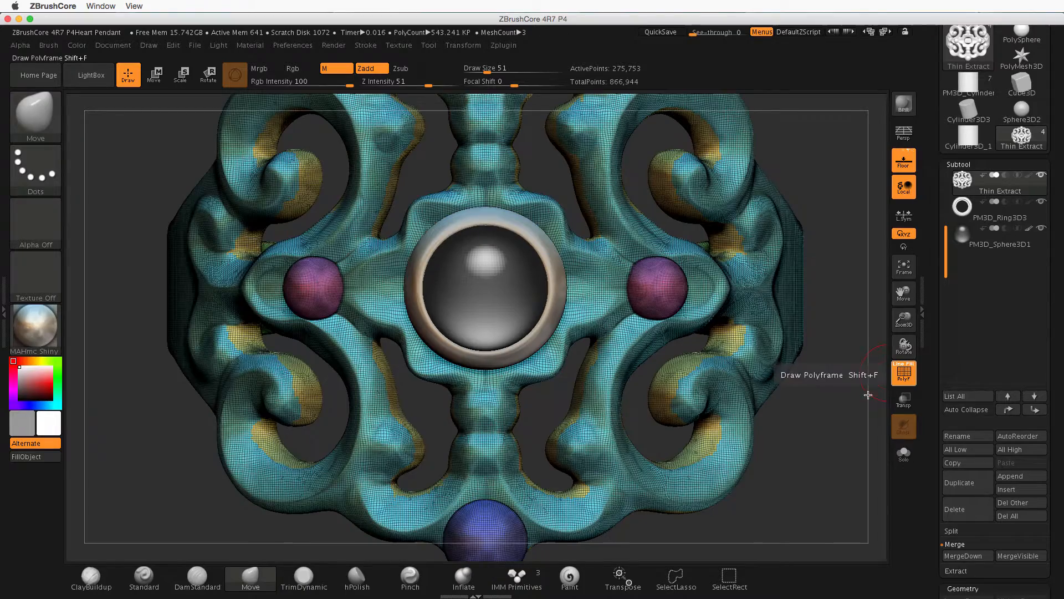
{"action": "left_click_drag", "start_coordinate": [781, 505], "coordinate": [755, 476], "text": "alt"}
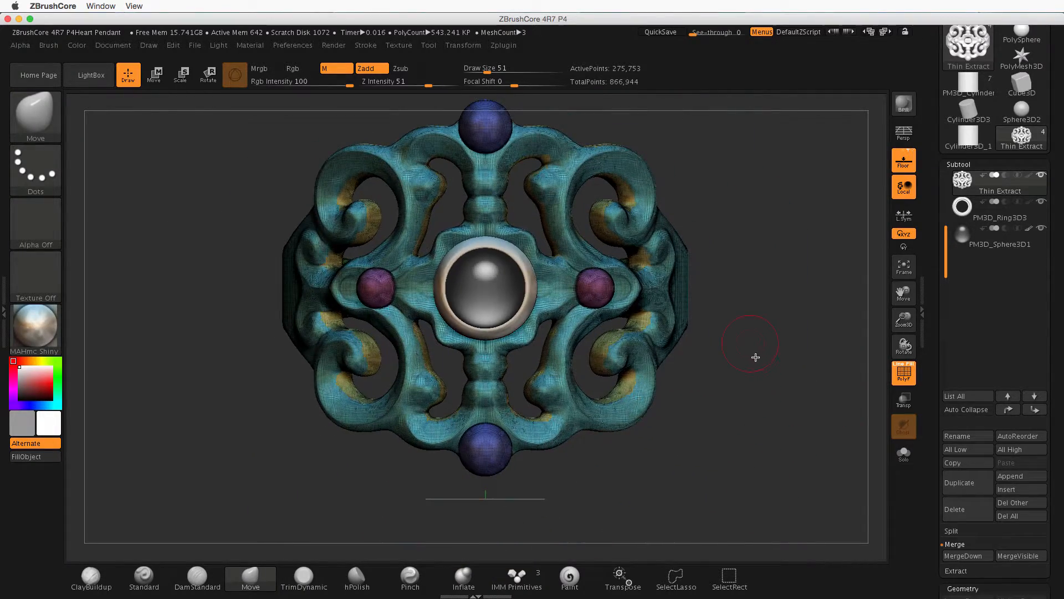
{"action": "left_click_drag", "start_coordinate": [755, 357], "coordinate": [638, 362]}
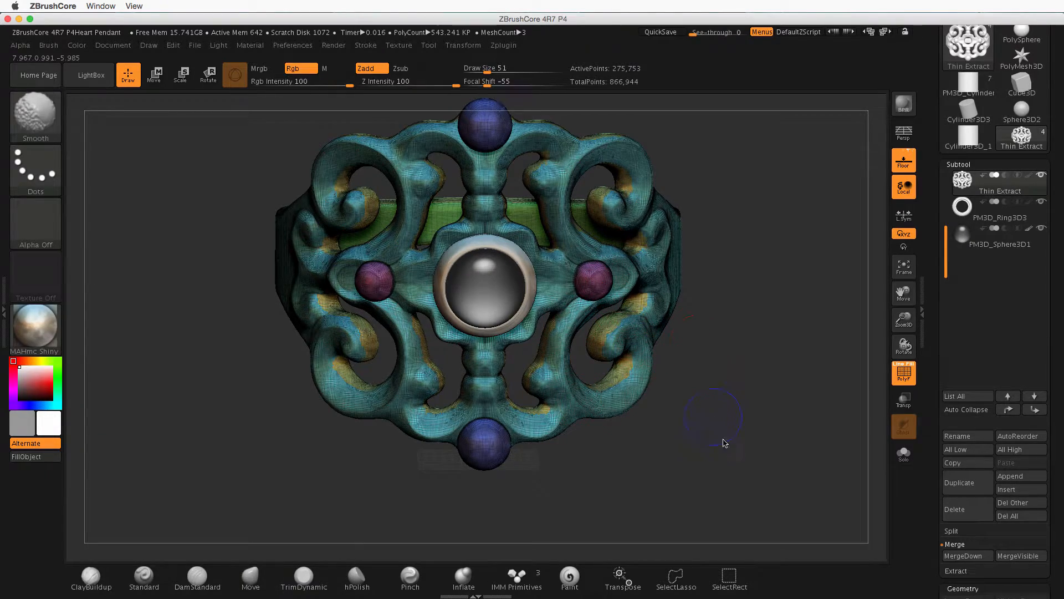
{"action": "mouse_move", "coordinate": [724, 440]}
{"action": "left_mouse_down", "text": "shift"}
{"action": "mouse_move", "coordinate": [734, 458]}
{"action": "mouse_move", "coordinate": [737, 431]}
{"action": "mouse_move", "coordinate": [736, 460]}
{"action": "mouse_move", "coordinate": [754, 480]}
{"action": "mouse_move", "coordinate": [750, 418]}
{"action": "mouse_move", "coordinate": [749, 441]}
{"action": "left_mouse_up", "text": "shift"}
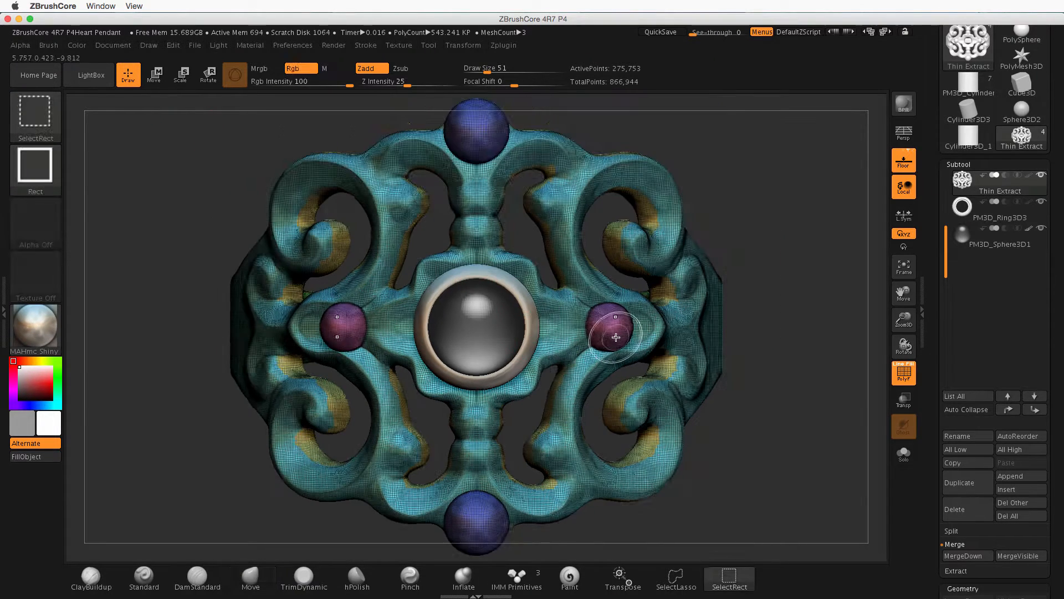
Isolate the two side balls' polygroup, invert the visibility, and hide the top and bottom balls' polygroup as well
{"action": "key", "text": "ctrl"}
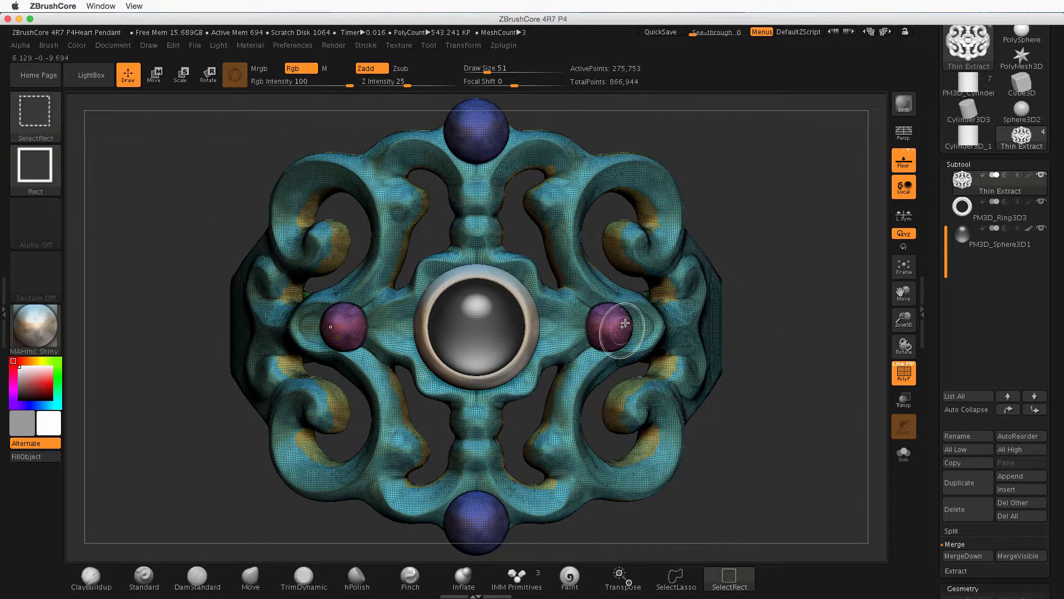
{"action": "left_click", "coordinate": [615, 334], "text": "ctrl+shift"}
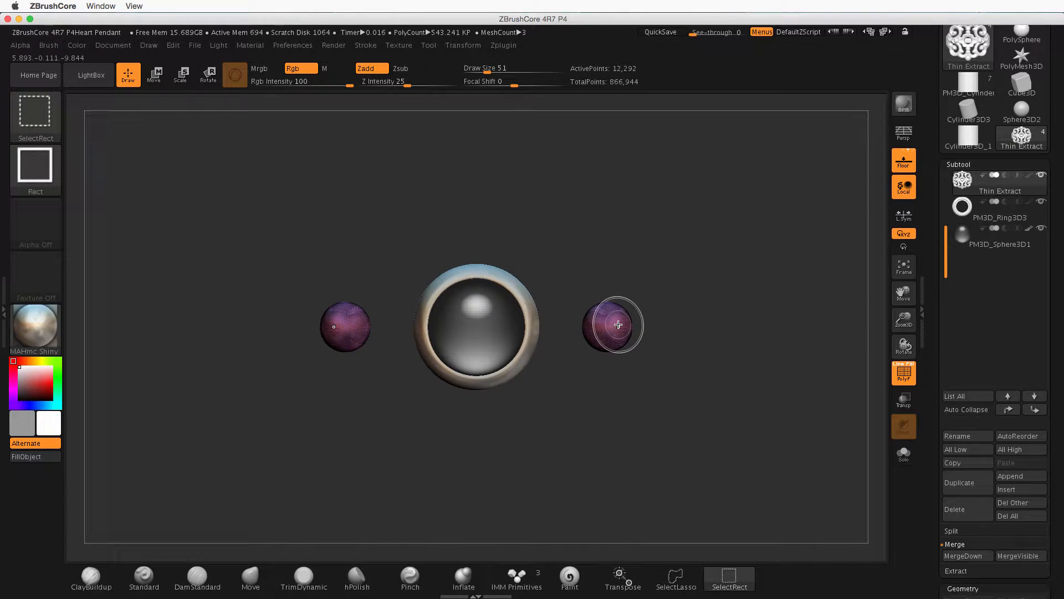
{"action": "left_click", "coordinate": [618, 326], "text": "ctrl+shift"}
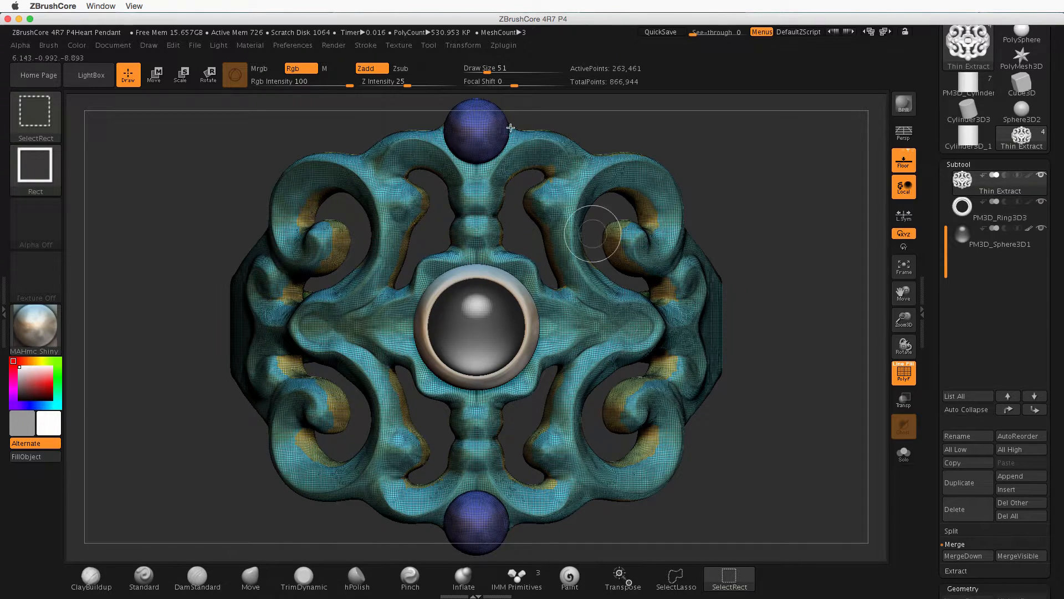
{"action": "left_click", "coordinate": [478, 137], "text": "ctrl+alt+shift"}
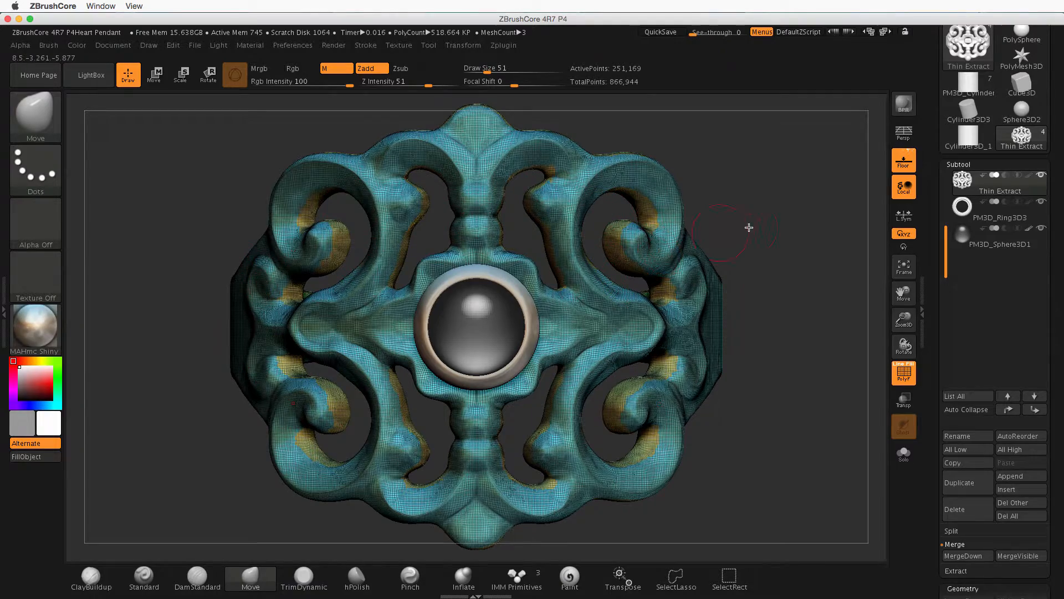
{"action": "mouse_move", "coordinate": [752, 224]}
{"action": "left_mouse_down"}
{"action": "mouse_move", "coordinate": [555, 228]}
{"action": "mouse_move", "coordinate": [745, 229]}
{"action": "left_mouse_up"}
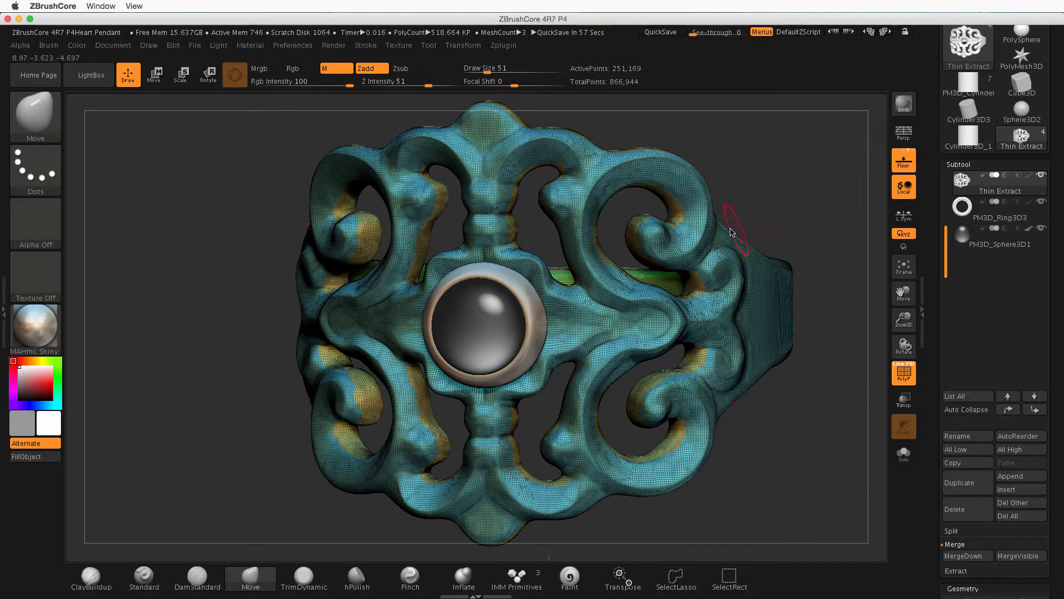
Mask the visible ring body and convert it into a single polygroup, replacing its separate groups
{"action": "left_click", "coordinate": [743, 225], "text": "ctrl"}
{"action": "mouse_move", "coordinate": [803, 187]}
{"action": "left_mouse_down"}
{"action": "mouse_move", "coordinate": [815, 209]}
{"action": "mouse_move", "coordinate": [811, 199]}
{"action": "left_mouse_up"}
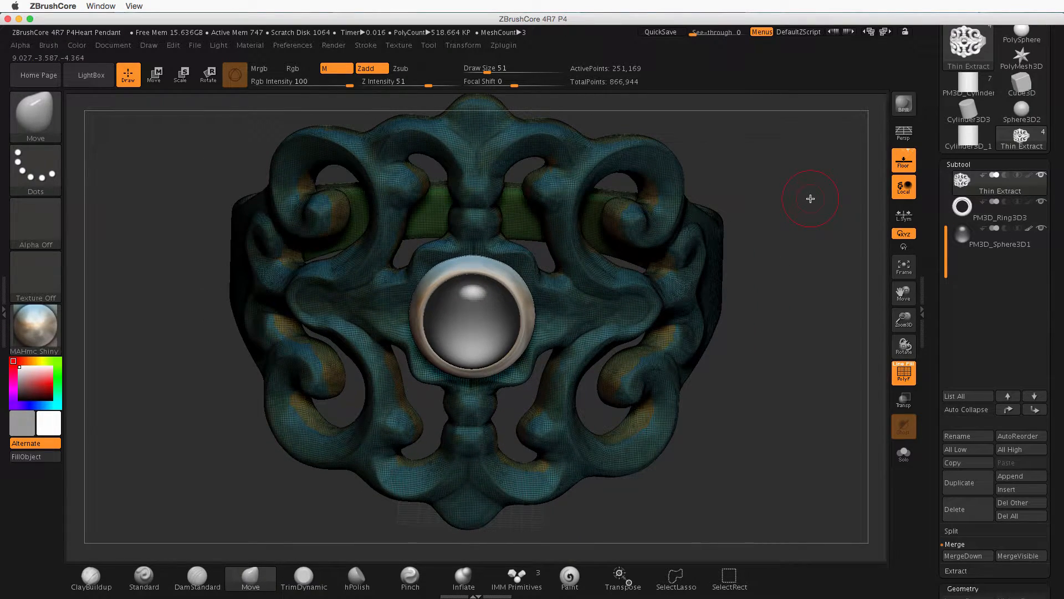
{"action": "left_click", "coordinate": [810, 198], "text": "ctrl"}
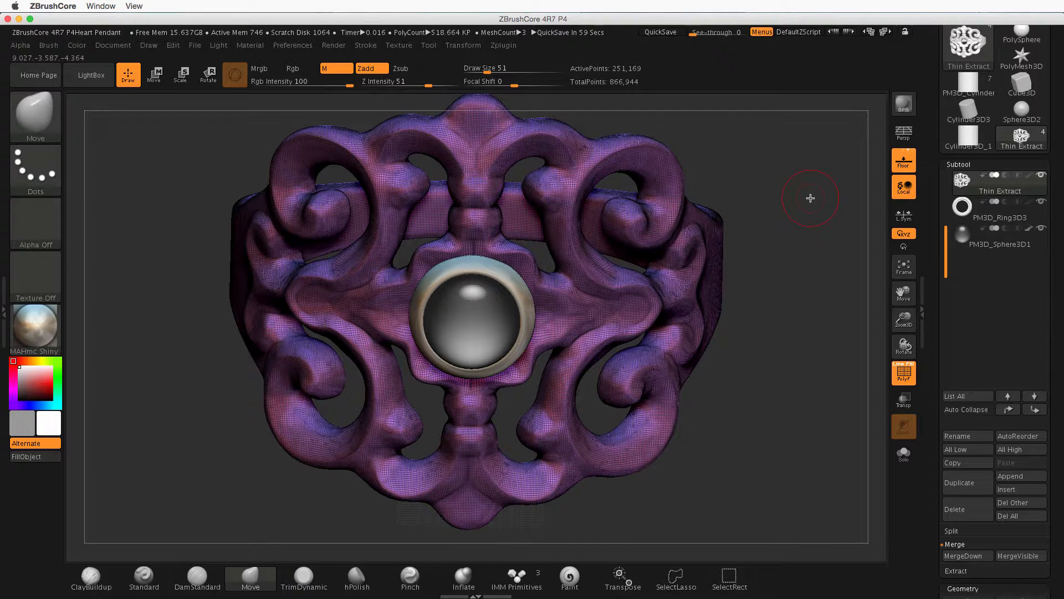
{"action": "left_click", "coordinate": [789, 220], "text": "ctrl"}
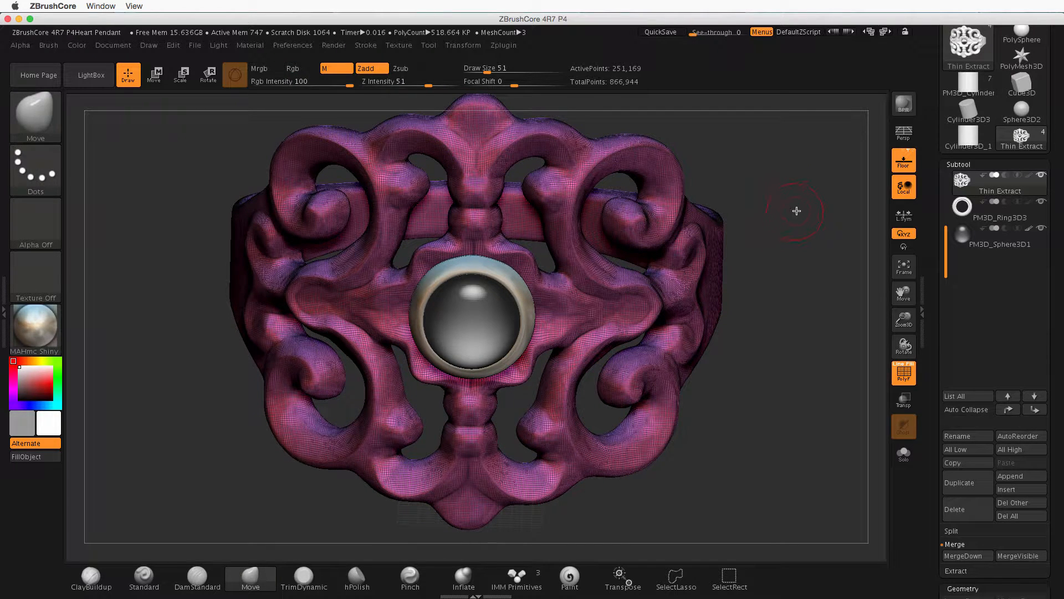
{"action": "key", "text": "ctrl+w"}
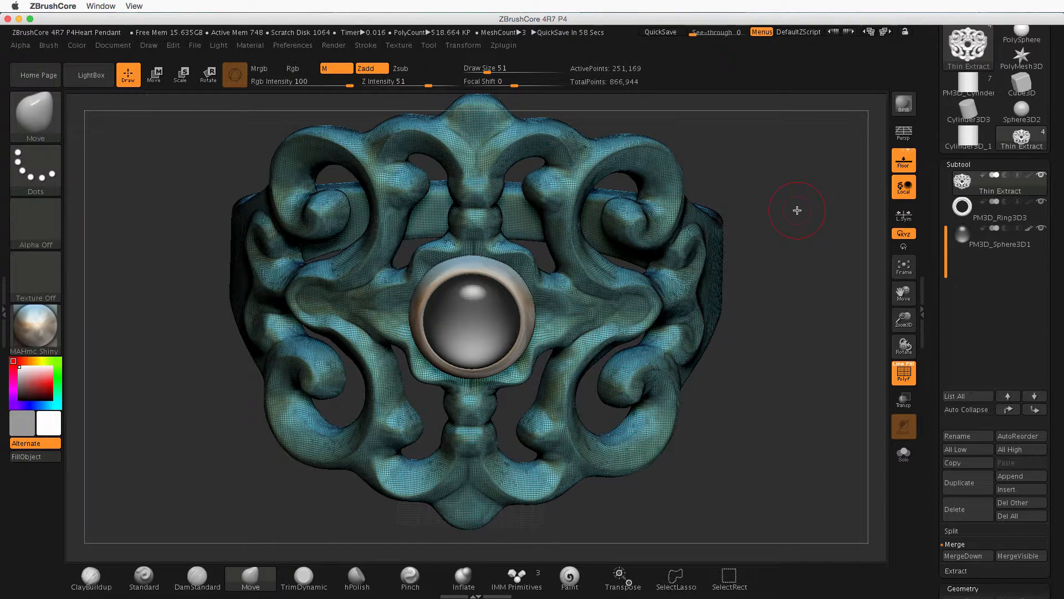
{"action": "left_click_drag", "start_coordinate": [780, 220], "coordinate": [797, 203]}
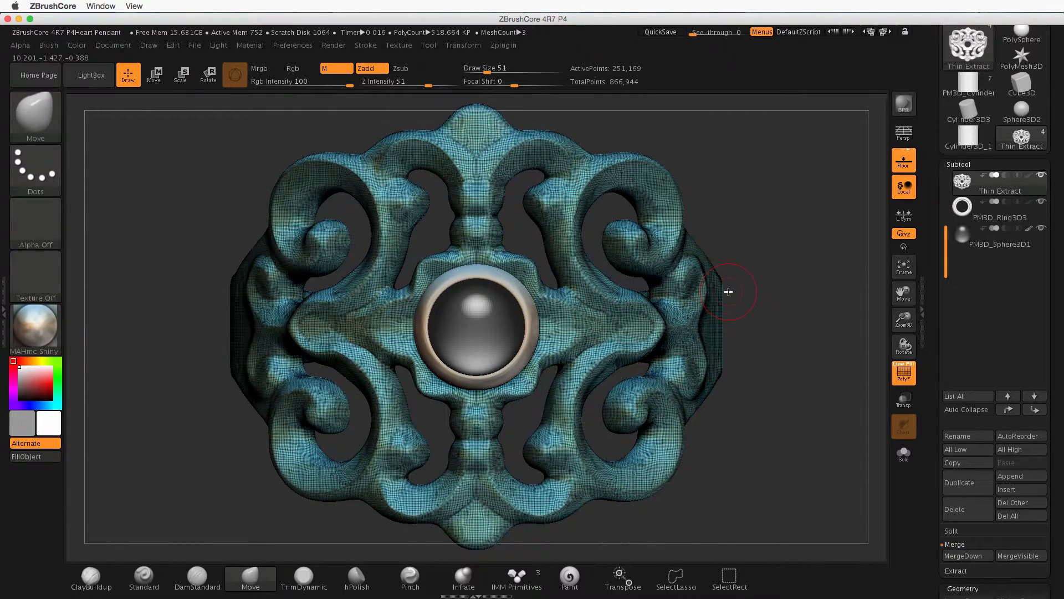
Unhide the four ornament balls, check the polygroups across the ring, and turn off the polyframe display
{"action": "key", "text": "ctrl+shift"}
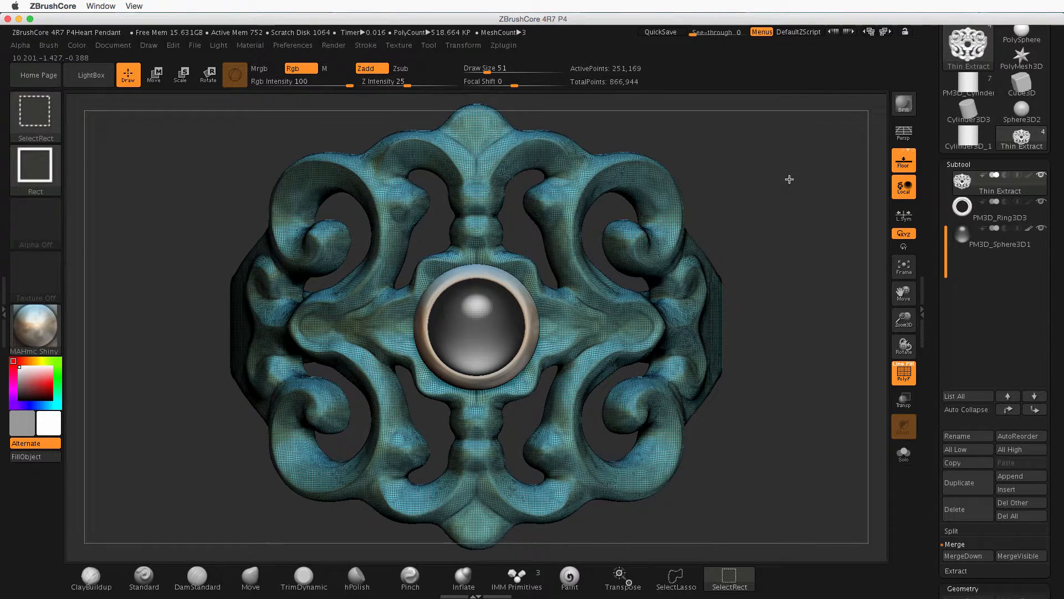
{"action": "left_click", "coordinate": [790, 179], "text": "ctrl+shift"}
{"action": "left_click_drag", "start_coordinate": [778, 420], "coordinate": [759, 404], "text": "alt"}
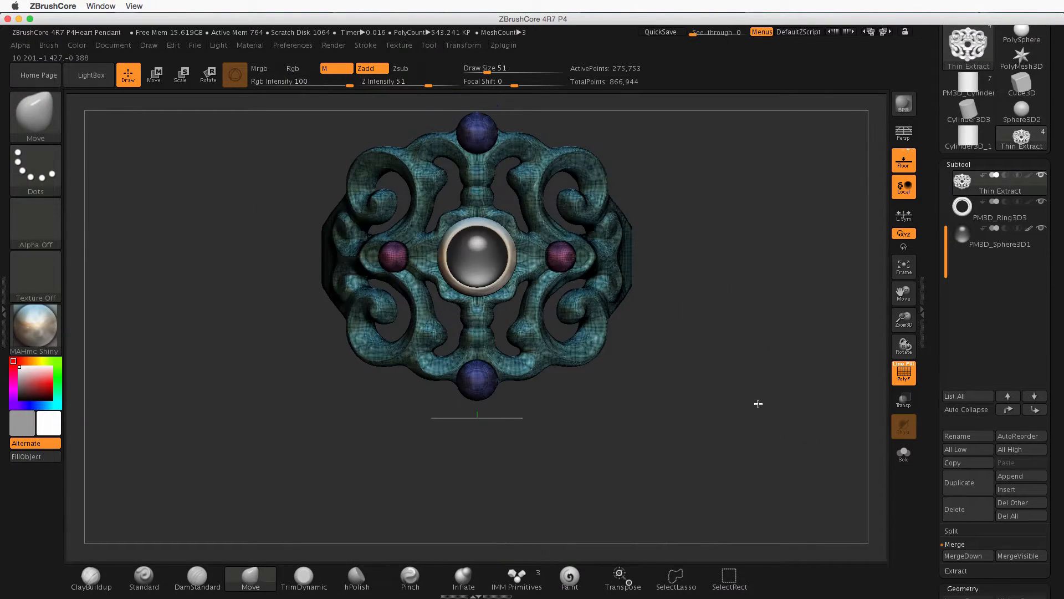
{"action": "mouse_move", "coordinate": [714, 358]}
{"action": "left_mouse_down"}
{"action": "mouse_move", "coordinate": [701, 366]}
{"action": "mouse_move", "coordinate": [743, 352]}
{"action": "left_mouse_up"}
{"action": "mouse_move", "coordinate": [696, 378]}
{"action": "left_mouse_down", "text": "alt"}
{"action": "mouse_move", "coordinate": [706, 421]}
{"action": "mouse_move", "coordinate": [737, 460]}
{"action": "mouse_move", "coordinate": [798, 427]}
{"action": "left_mouse_up", "text": "alt"}
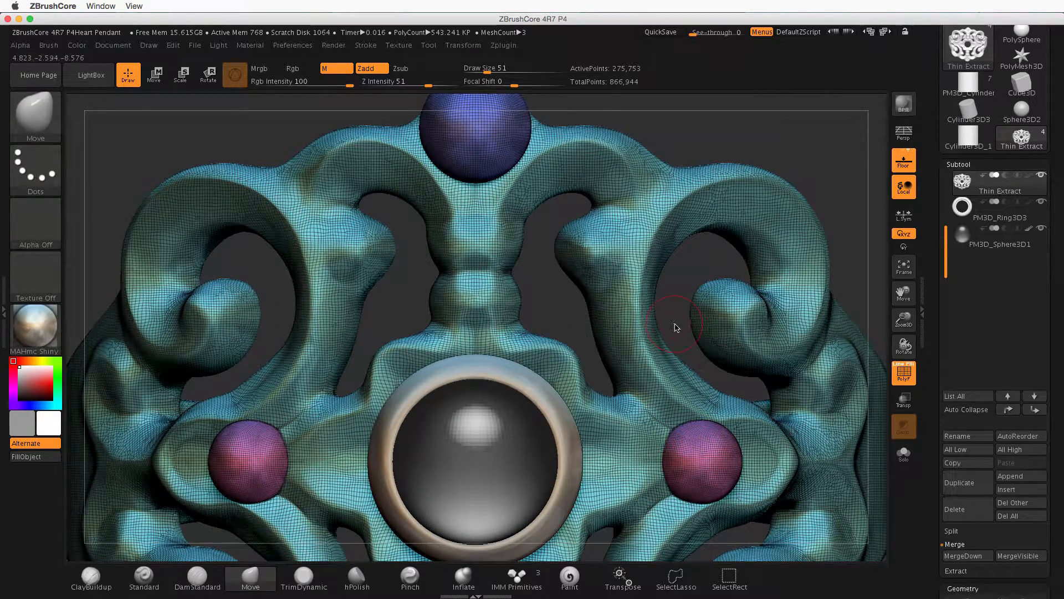
{"action": "mouse_move", "coordinate": [677, 328]}
{"action": "left_mouse_down", "text": "alt"}
{"action": "mouse_move", "coordinate": [637, 277]}
{"action": "mouse_move", "coordinate": [590, 240]}
{"action": "mouse_move", "coordinate": [605, 268]}
{"action": "mouse_move", "coordinate": [585, 250]}
{"action": "left_mouse_up", "text": "alt"}
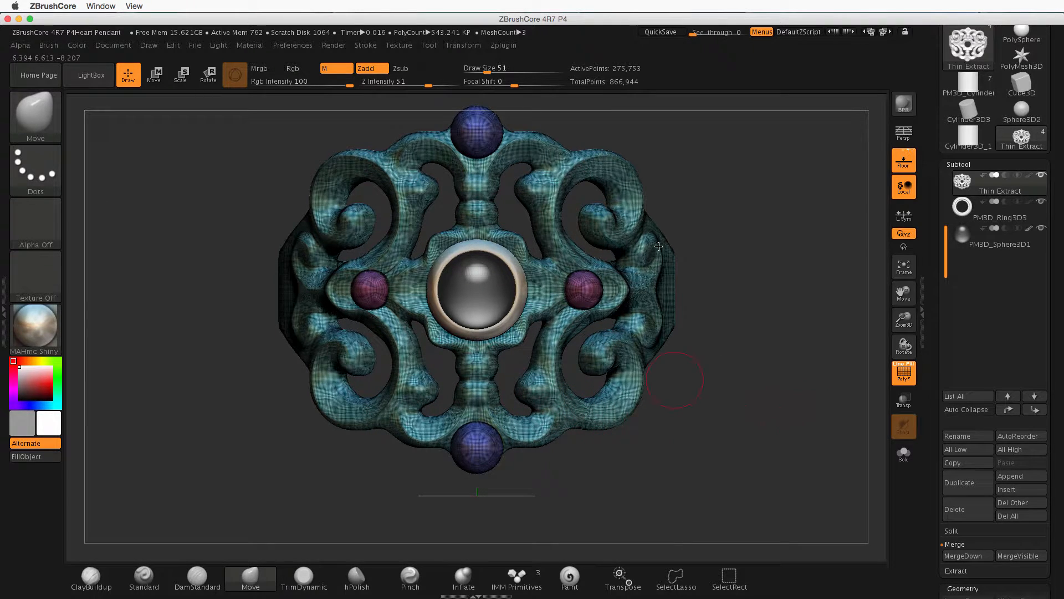
{"action": "left_click", "coordinate": [908, 380]}
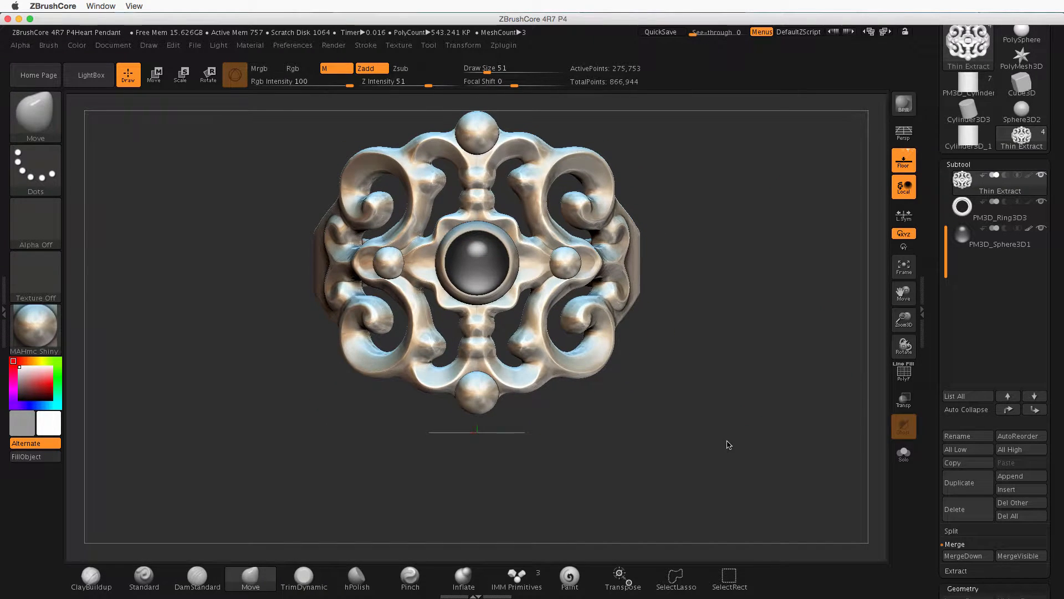
Append a Cylinder3D primitive as a new subtool, with the ring viewed straight through its finger hole
{"action": "mouse_move", "coordinate": [685, 350]}
{"action": "left_mouse_down", "text": "alt"}
{"action": "mouse_move", "coordinate": [690, 445]}
{"action": "mouse_move", "coordinate": [670, 430]}
{"action": "mouse_move", "coordinate": [670, 283]}
{"action": "mouse_move", "coordinate": [673, 295]}
{"action": "left_mouse_up", "text": "alt"}
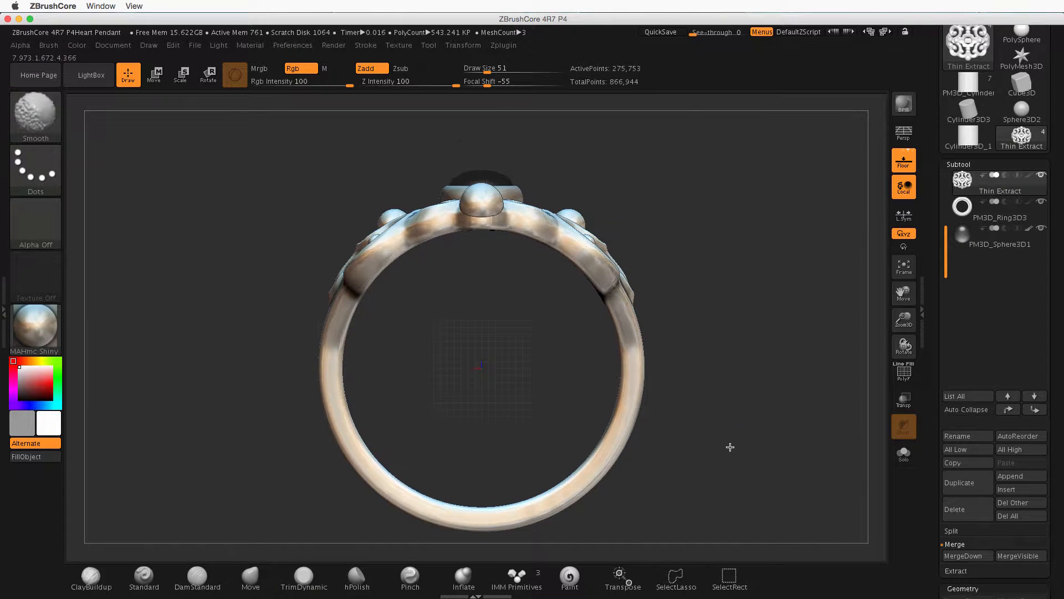
{"action": "left_click_drag", "start_coordinate": [730, 447], "coordinate": [730, 423], "text": "shift"}
{"action": "left_click_drag", "start_coordinate": [701, 333], "coordinate": [704, 448]}
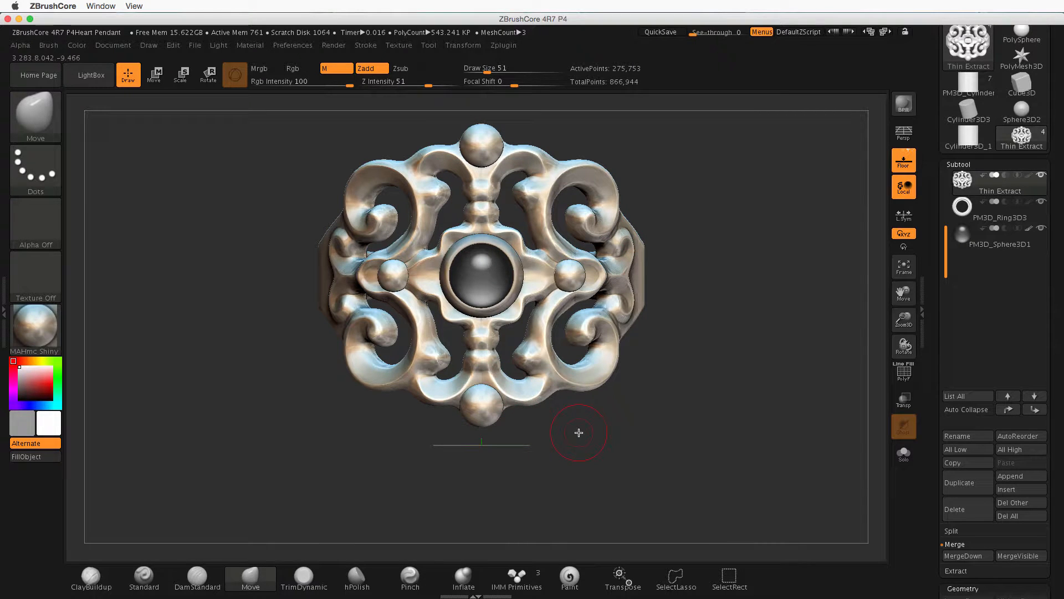
{"action": "left_click_drag", "start_coordinate": [627, 457], "coordinate": [631, 328]}
{"action": "left_click", "coordinate": [1022, 475]}
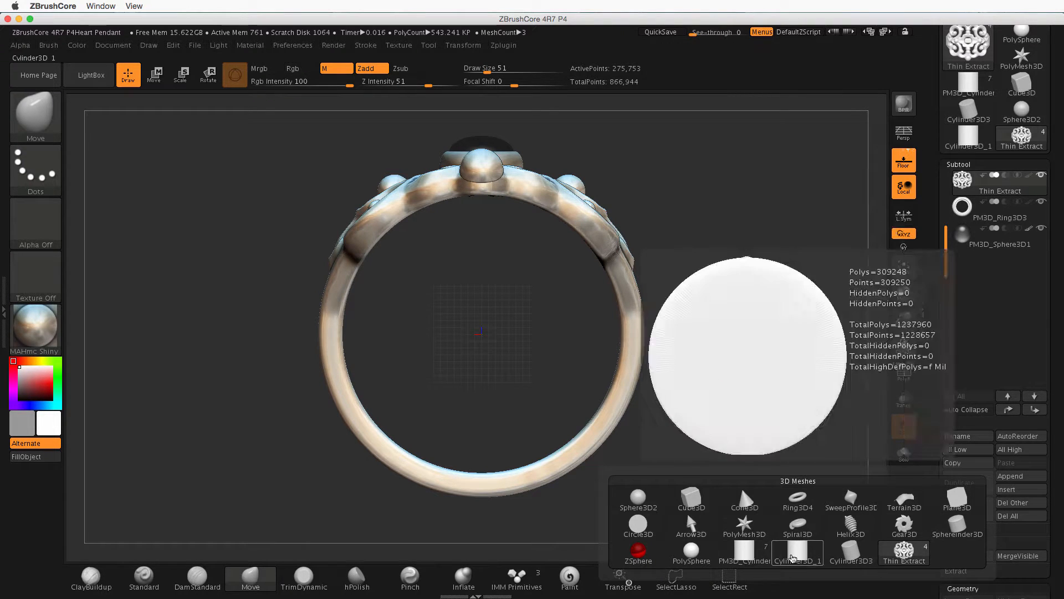
{"action": "mouse_move", "coordinate": [804, 558]}
{"action": "left_click", "coordinate": [851, 551]}
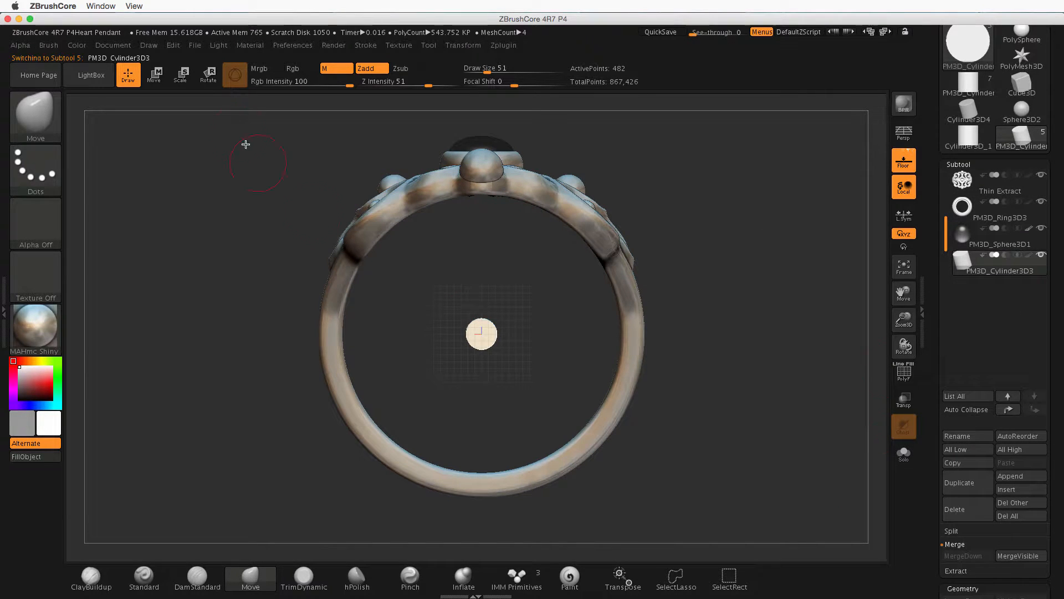
Scale the cylinder uniformly to fill the ring's finger hole, with transparency turned on to check the fit
{"action": "left_click", "coordinate": [158, 82]}
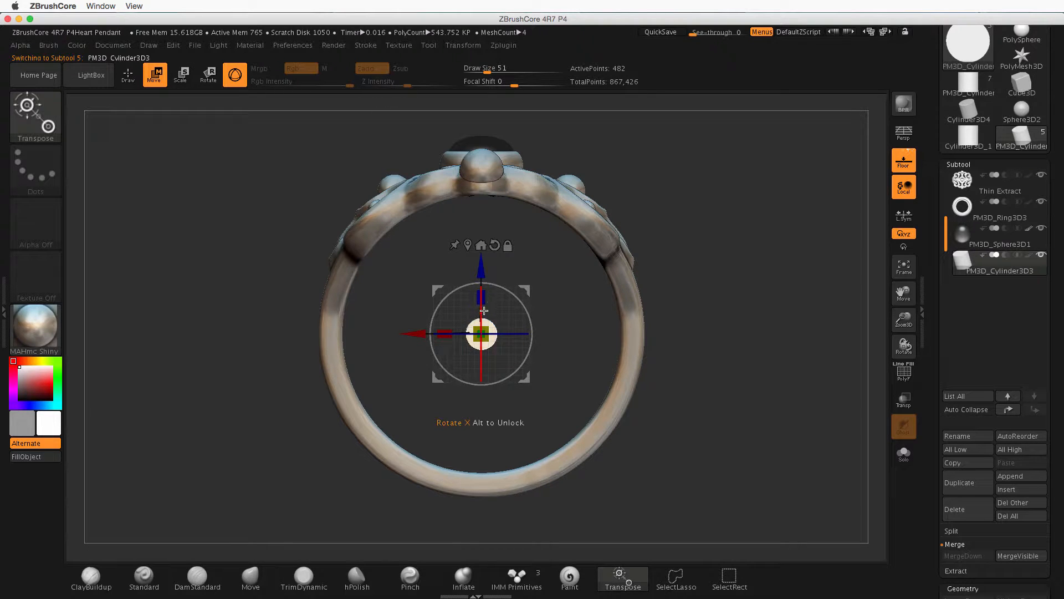
{"action": "left_click_drag", "start_coordinate": [485, 331], "coordinate": [570, 243]}
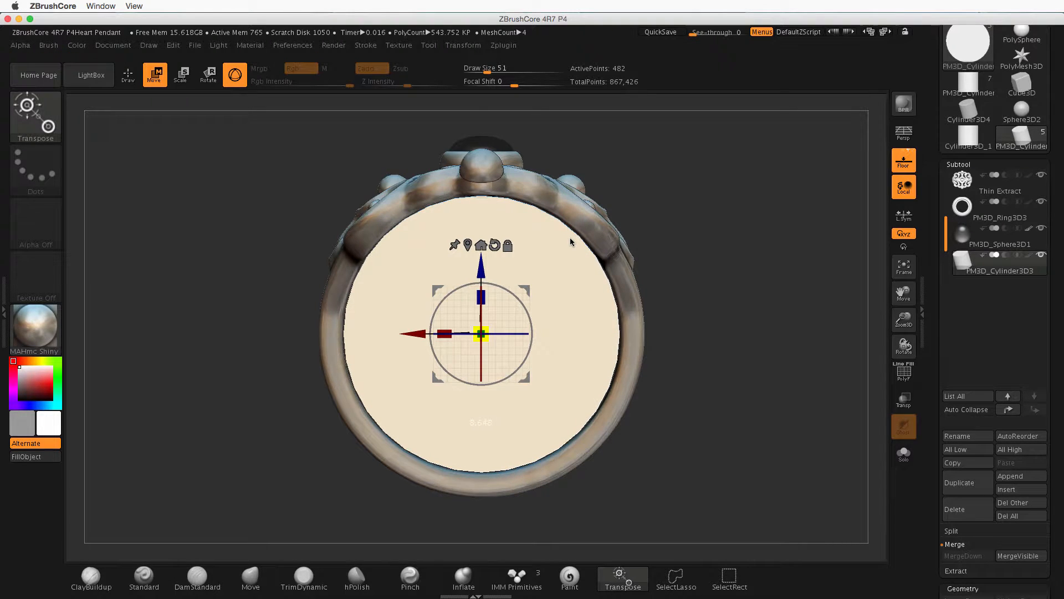
{"action": "left_click", "coordinate": [912, 395]}
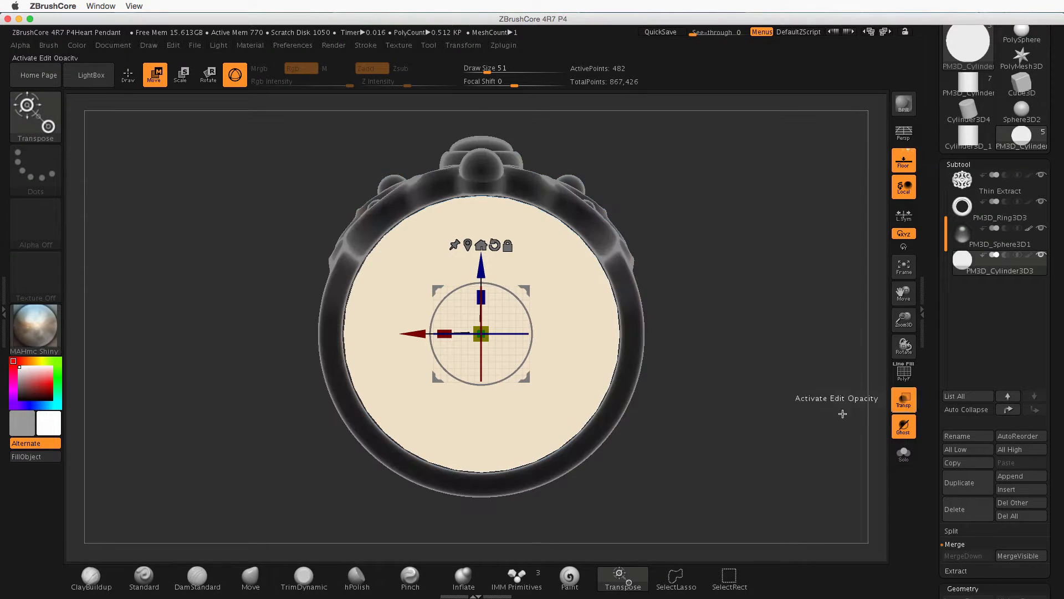
{"action": "left_click_drag", "start_coordinate": [730, 492], "coordinate": [737, 502], "text": "alt"}
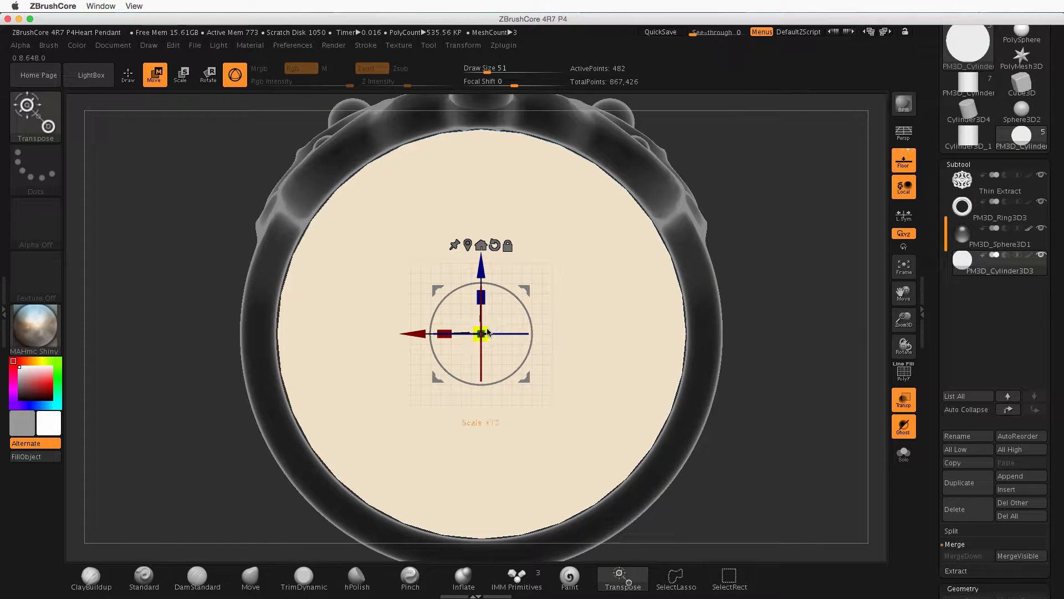
{"action": "left_click_drag", "start_coordinate": [488, 332], "coordinate": [489, 331]}
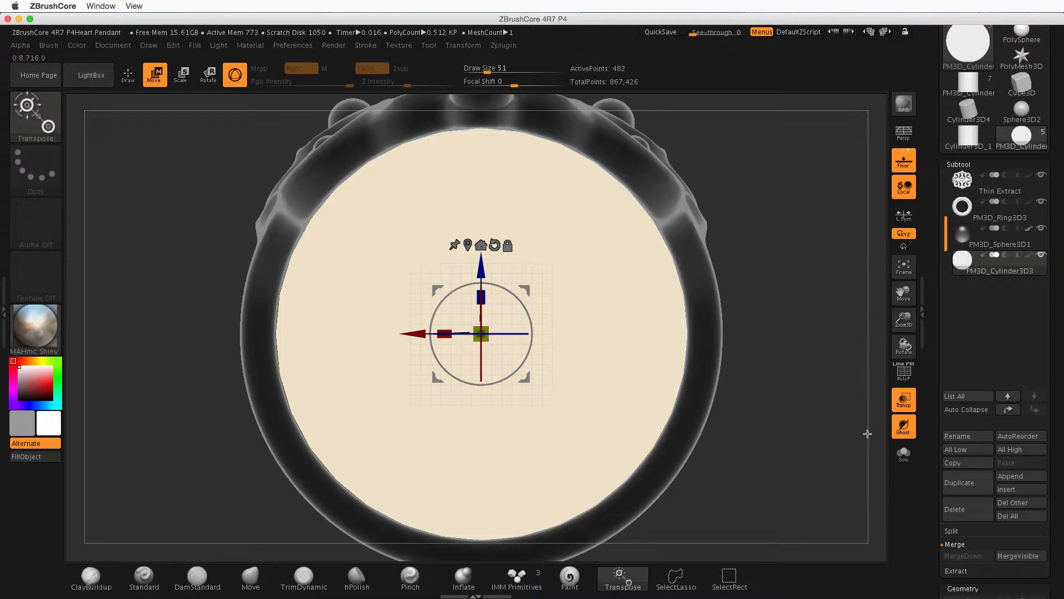
Subdivide the cylinder three times and delete its lower subdivision levels
{"action": "left_click_drag", "start_coordinate": [767, 432], "coordinate": [751, 430]}
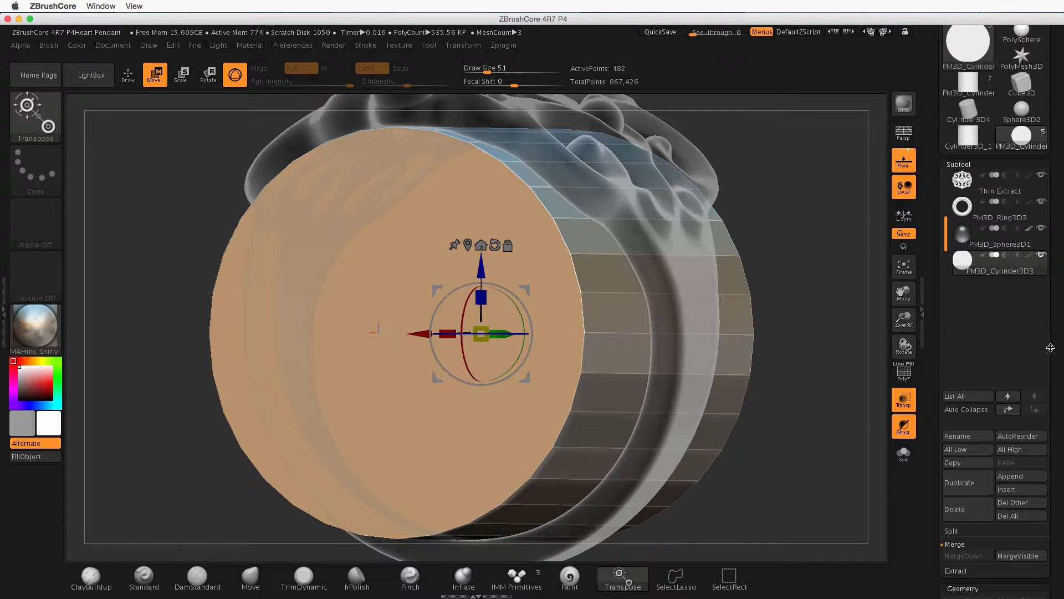
{"action": "left_click_drag", "start_coordinate": [1051, 347], "coordinate": [1051, 213]}
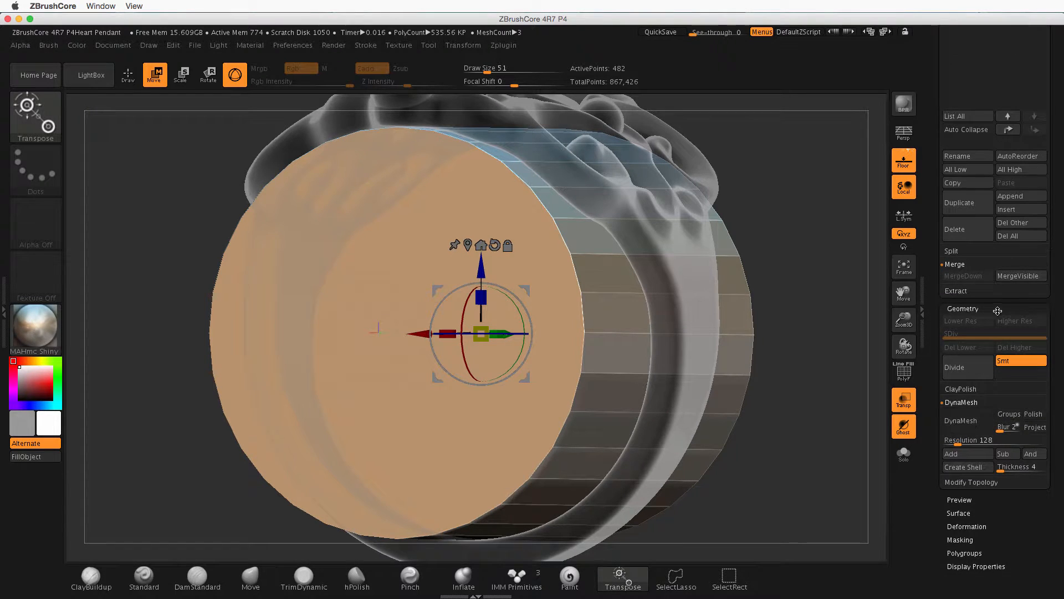
{"action": "left_click", "coordinate": [975, 378]}
{"action": "left_click", "coordinate": [977, 377]}
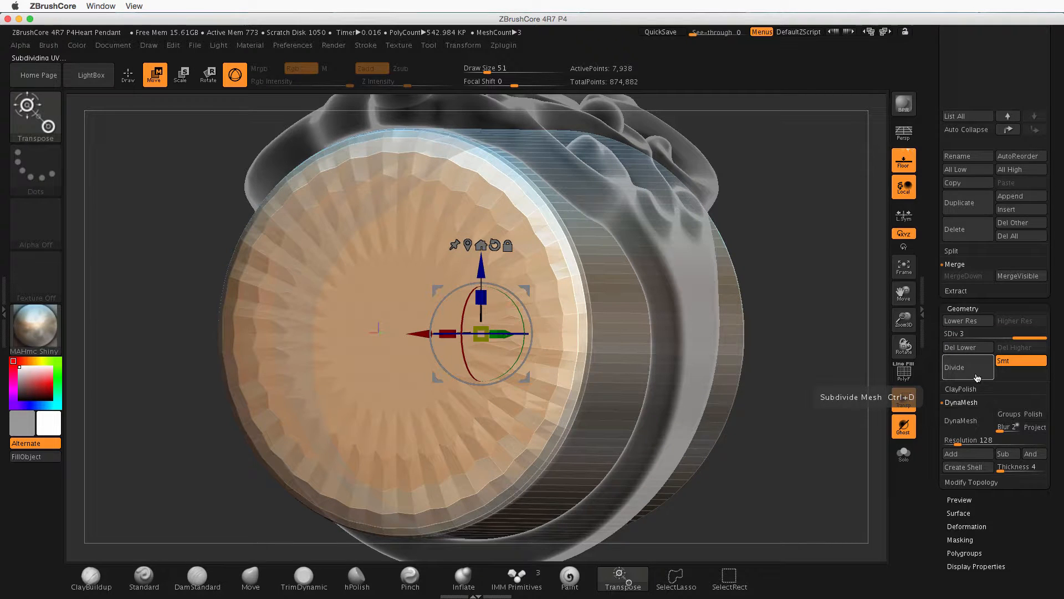
{"action": "left_click", "coordinate": [977, 377]}
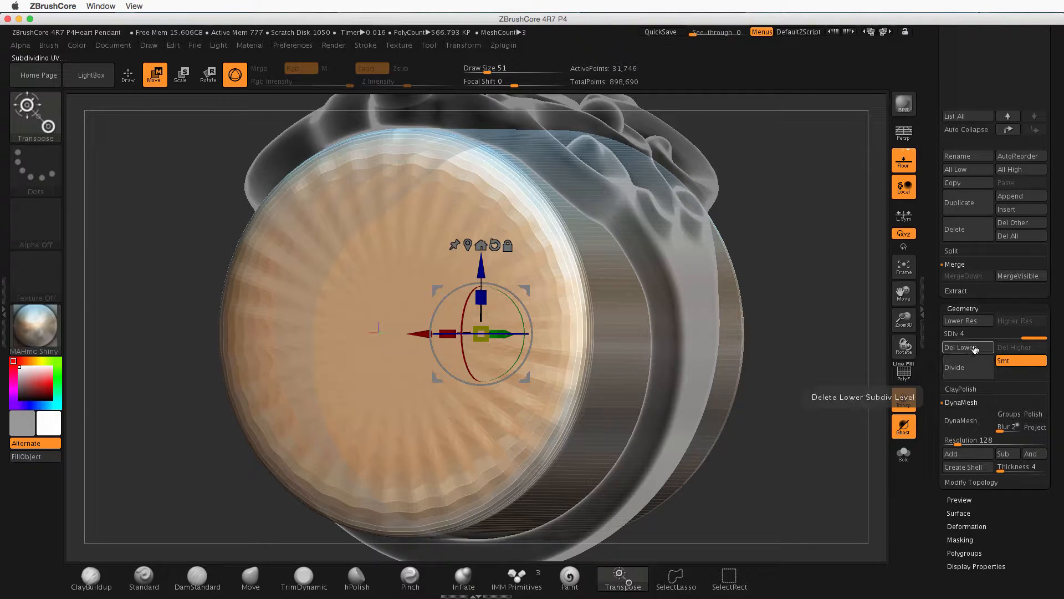
{"action": "left_click_drag", "start_coordinate": [766, 463], "coordinate": [789, 469]}
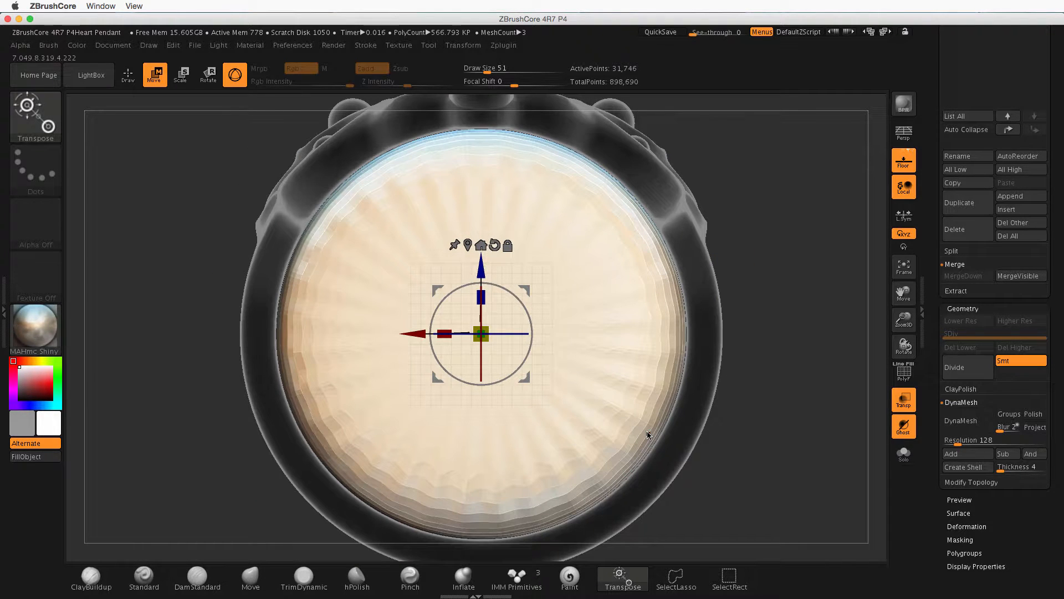
Move the cylinder slightly down along its vertical axis inside the finger hole
{"action": "left_click_drag", "start_coordinate": [657, 430], "coordinate": [733, 420]}
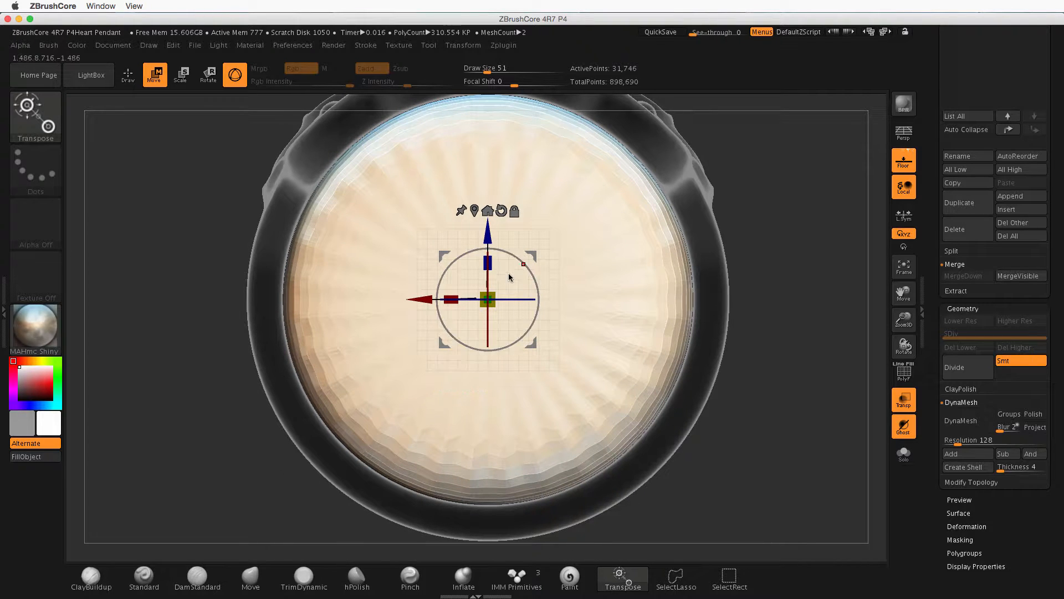
{"action": "left_click_drag", "start_coordinate": [493, 239], "coordinate": [488, 248]}
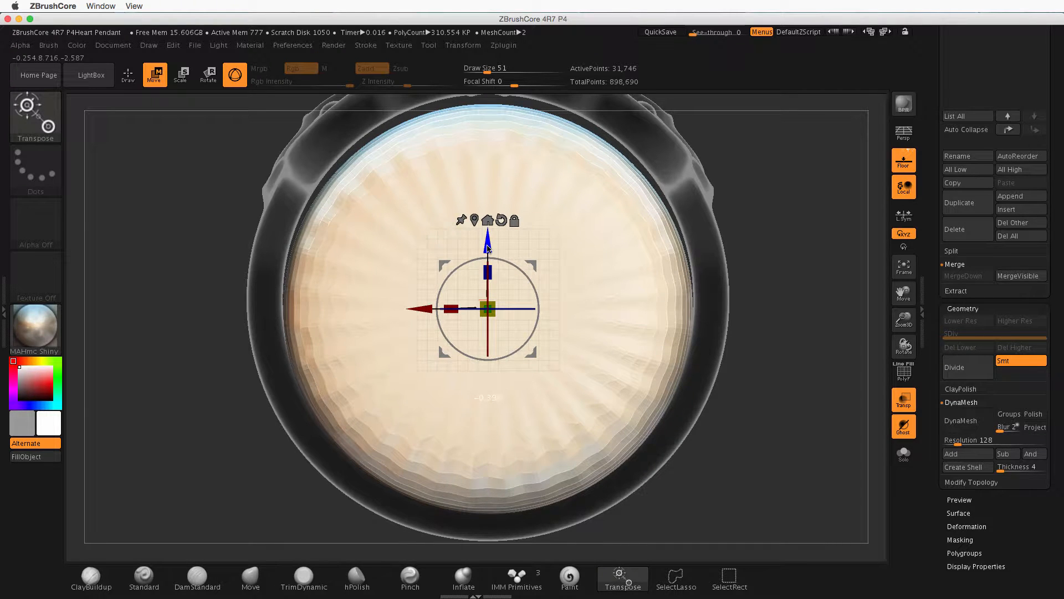
{"action": "left_click_drag", "start_coordinate": [488, 248], "coordinate": [488, 248]}
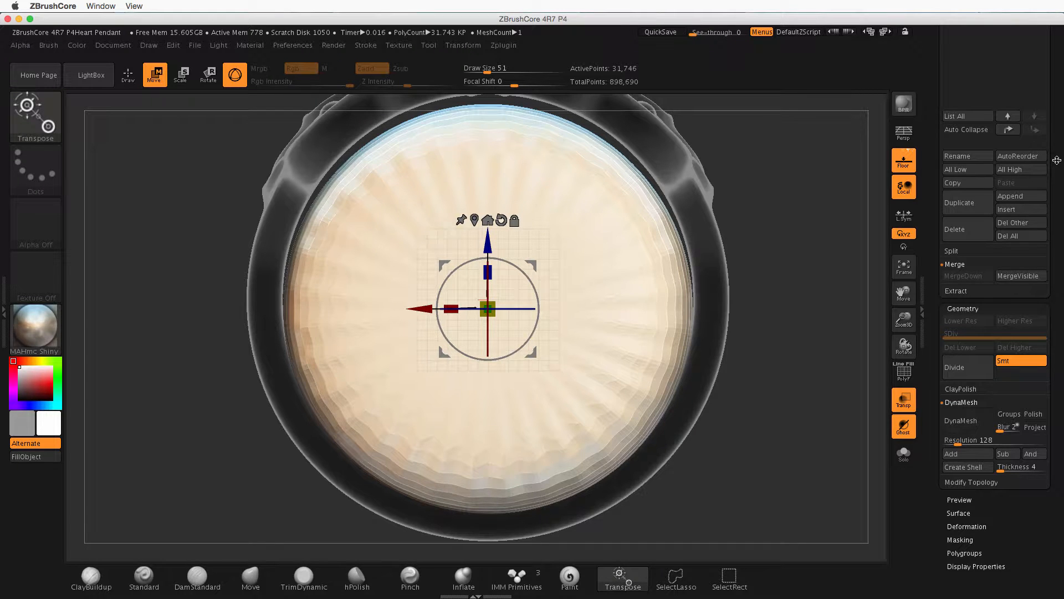
Hide the cylinder subtool and place it directly beneath Thin Extract in the subtool order, set to subtraction mode
{"action": "left_click_drag", "start_coordinate": [1057, 161], "coordinate": [1058, 438]}
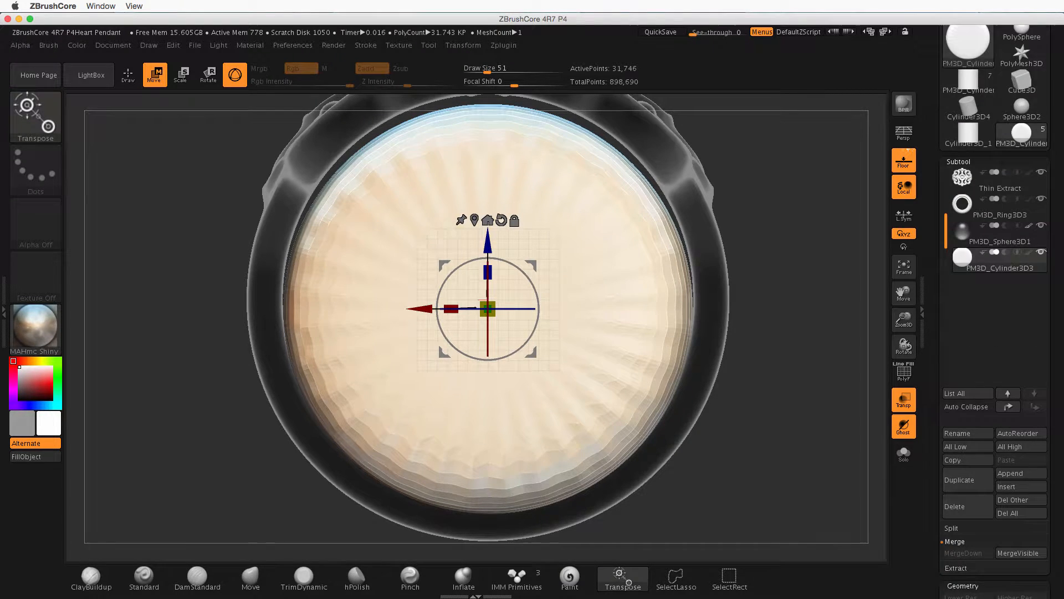
{"action": "left_click_drag", "start_coordinate": [1063, 257], "coordinate": [1063, 338]}
{"action": "mouse_move", "coordinate": [998, 338]}
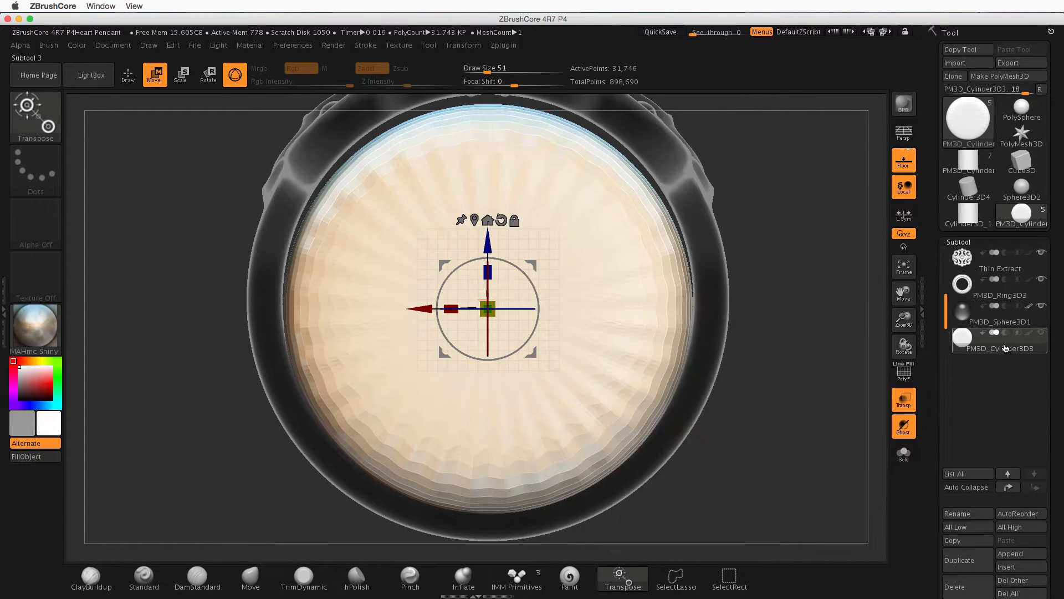
{"action": "mouse_move", "coordinate": [1012, 453]}
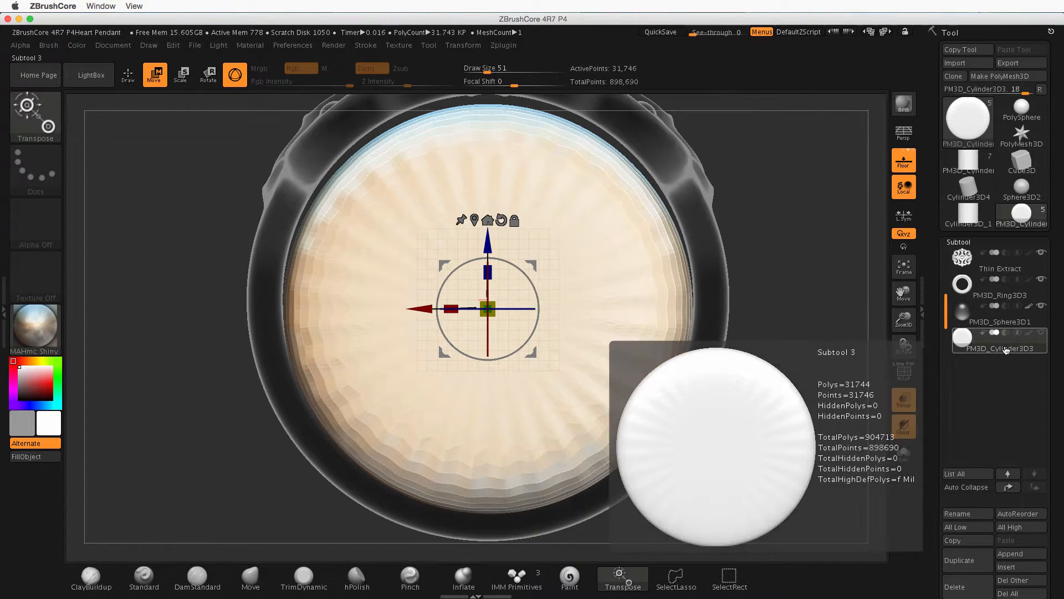
{"action": "left_click", "coordinate": [1008, 487]}
{"action": "left_click", "coordinate": [1008, 487]}
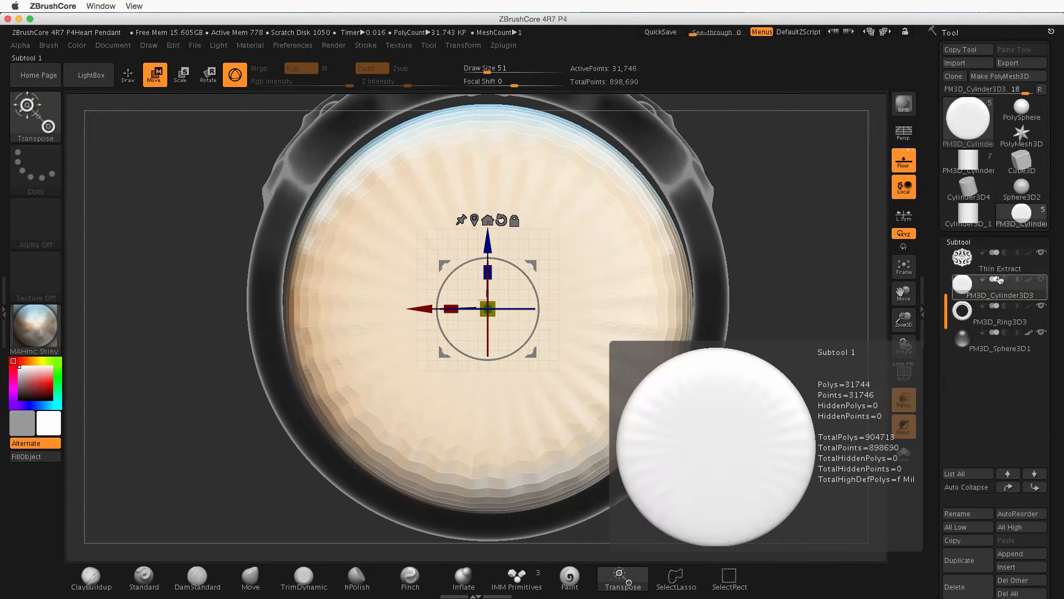
{"action": "mouse_move", "coordinate": [1006, 283]}
Make the hidden cylinder visible again and merge it into the Thin Extract ring with MergeDown
{"action": "left_click", "coordinate": [1025, 269]}
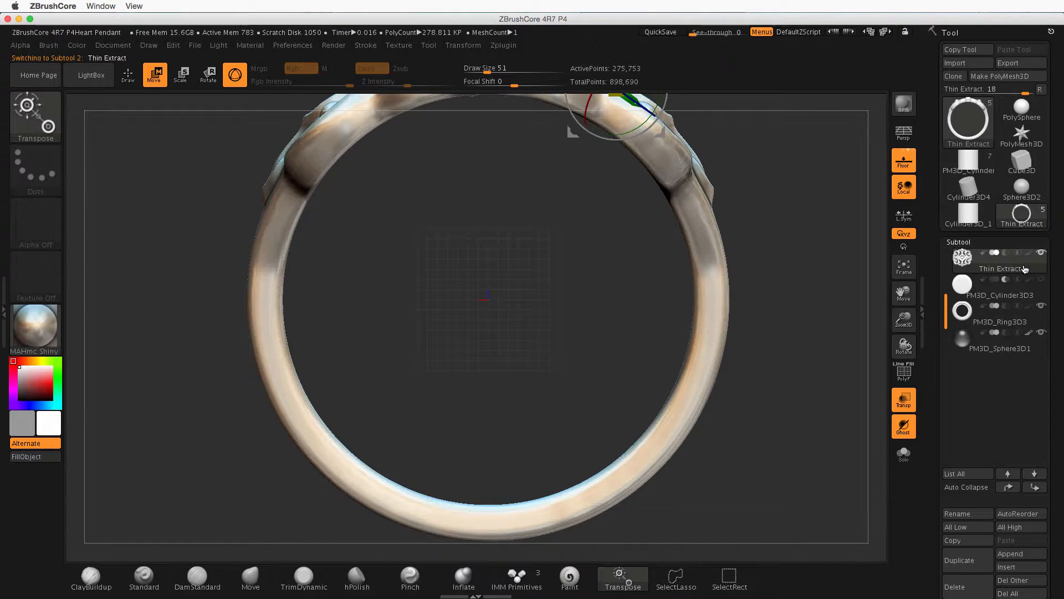
{"action": "scroll", "coordinate": [1043, 244], "scroll_direction": "down", "scroll_amount": 5}
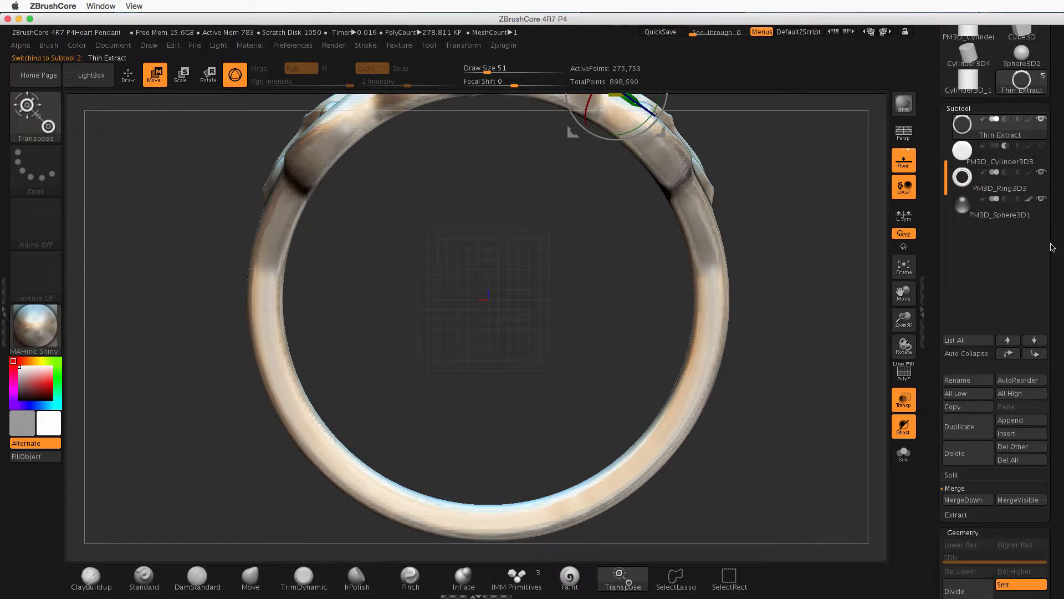
{"action": "scroll", "coordinate": [1053, 233], "scroll_direction": "down", "scroll_amount": 1}
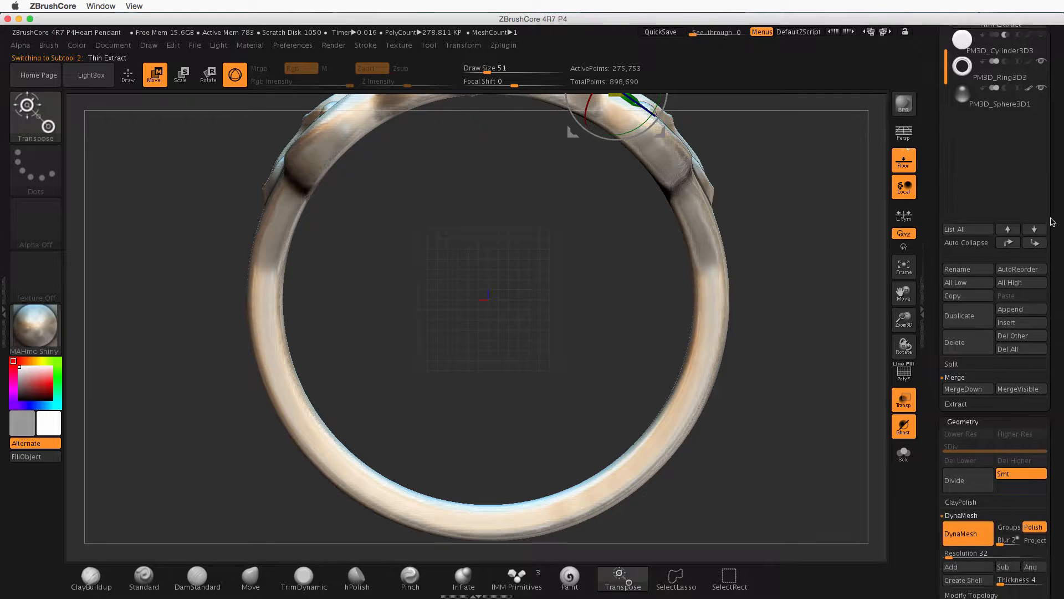
{"action": "scroll", "coordinate": [993, 260], "scroll_direction": "up", "scroll_amount": 2}
{"action": "mouse_move", "coordinate": [974, 141]}
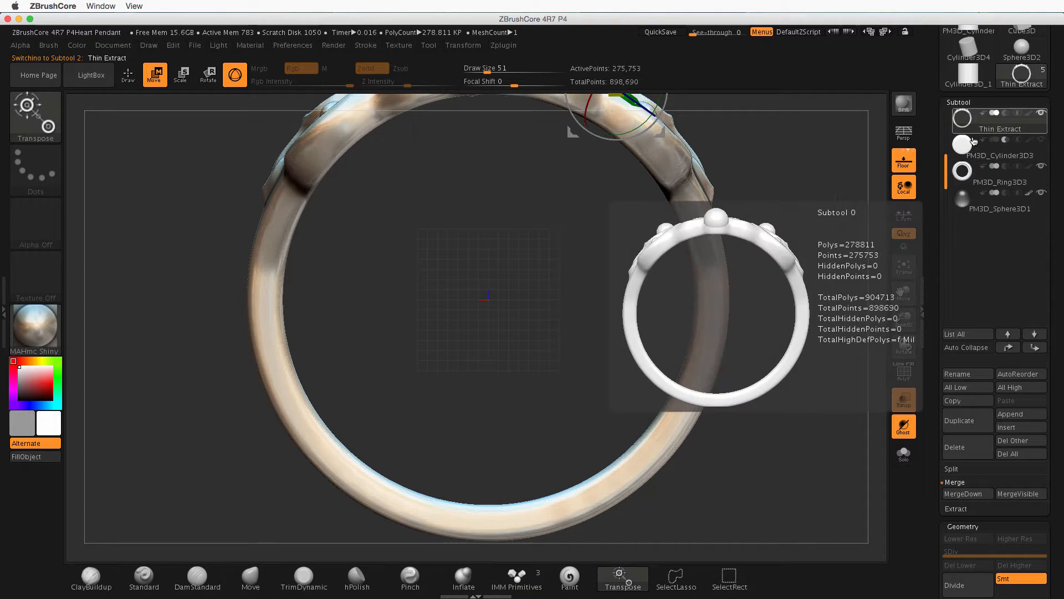
{"action": "left_click", "coordinate": [1042, 140]}
{"action": "scroll", "coordinate": [1055, 159], "scroll_direction": "down", "scroll_amount": 2}
{"action": "scroll", "coordinate": [1055, 153], "scroll_direction": "down", "scroll_amount": 1}
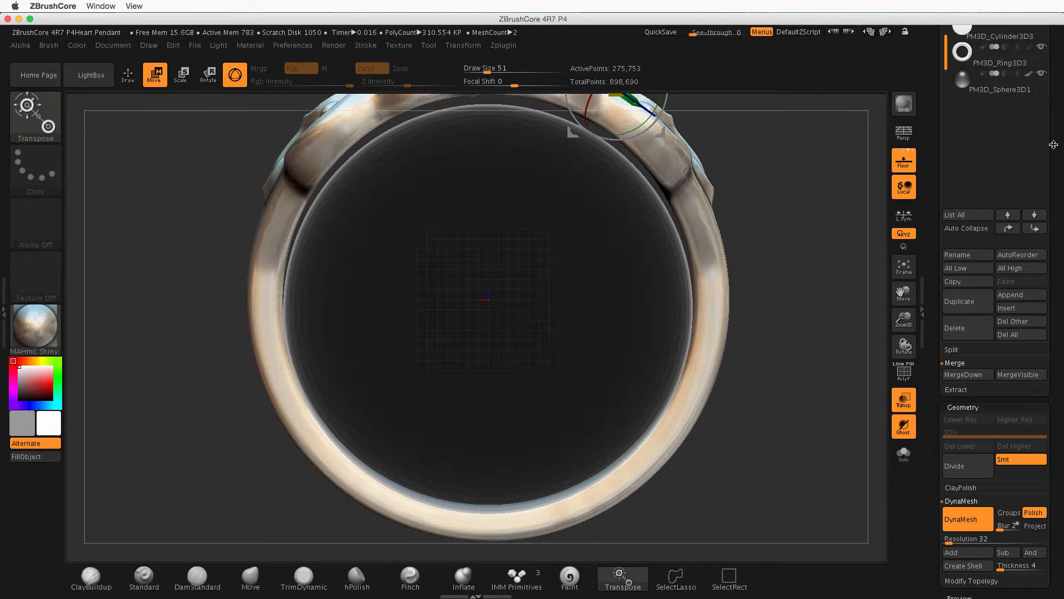
{"action": "scroll", "coordinate": [1053, 145], "scroll_direction": "down", "scroll_amount": 2}
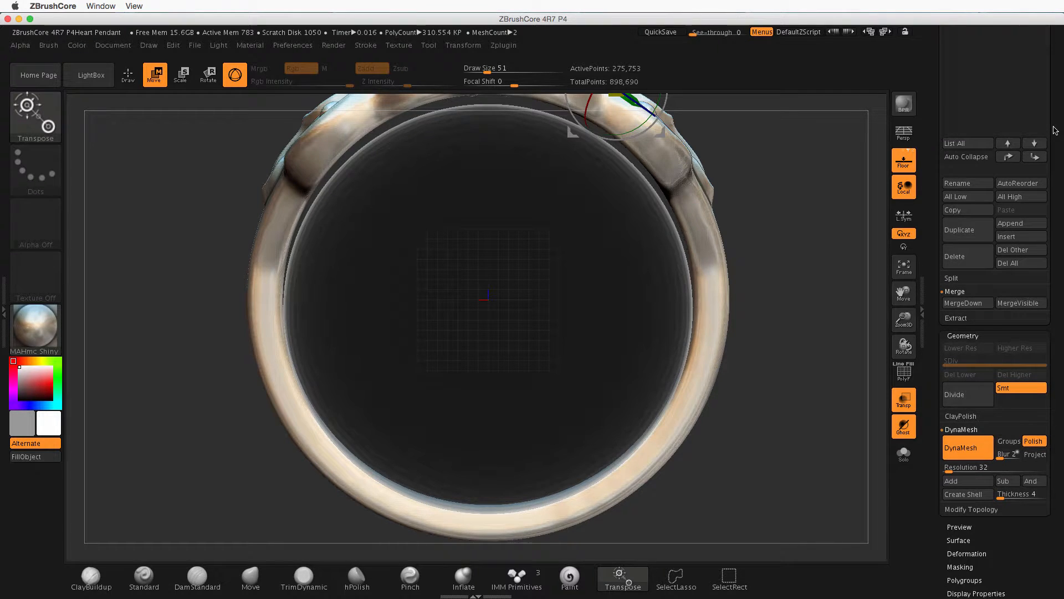
{"action": "left_click", "coordinate": [979, 305]}
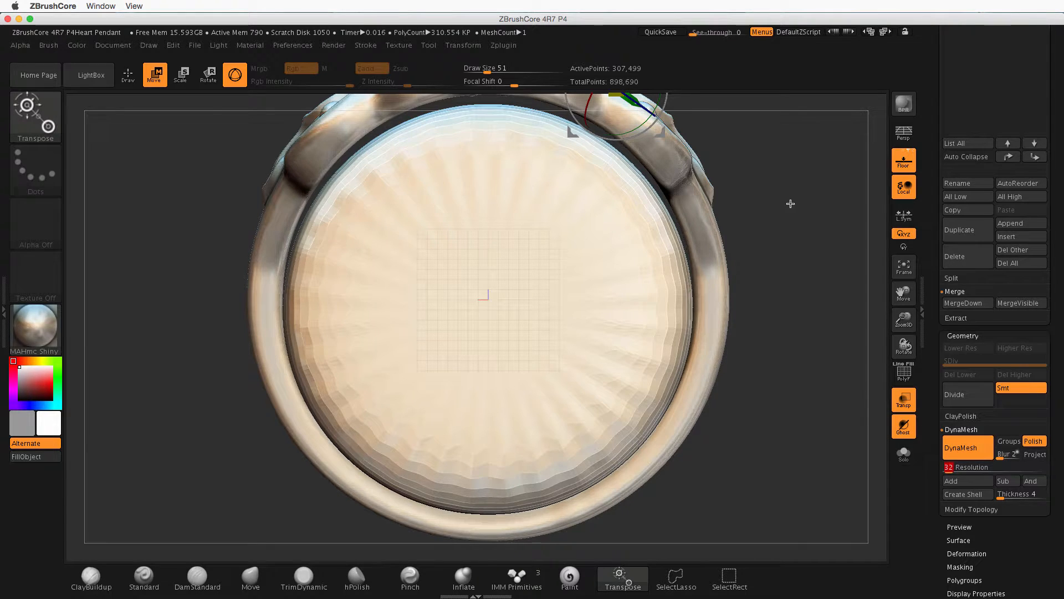
Clear the mask and DynaMesh the merged ring at resolution 64 to subtract the cylinder from the finger hole
{"action": "left_click_drag", "start_coordinate": [778, 224], "coordinate": [774, 261]}
{"action": "left_click", "coordinate": [963, 469]}
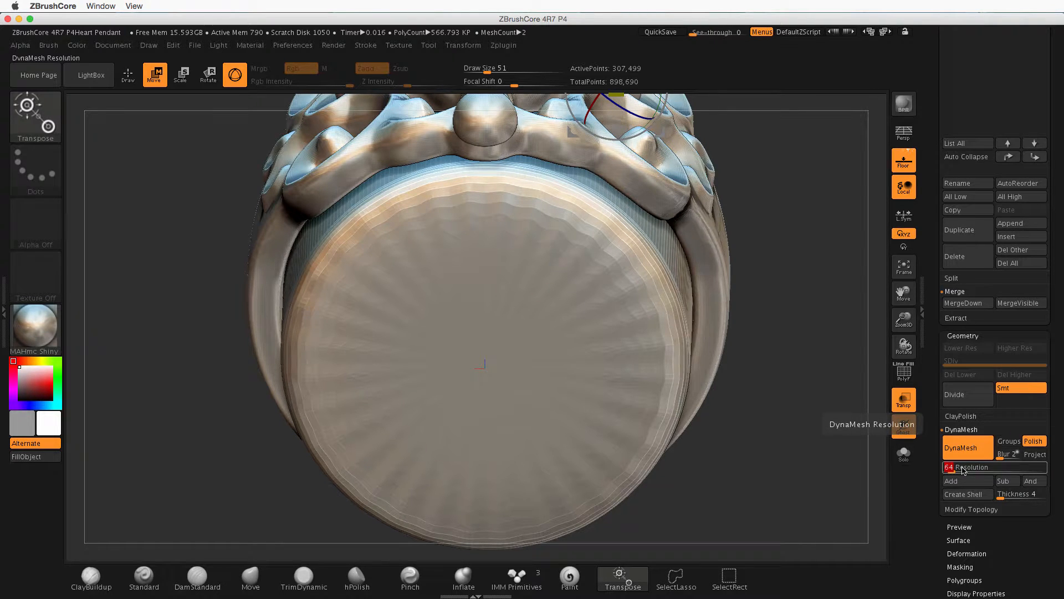
{"action": "left_click", "coordinate": [958, 447]}
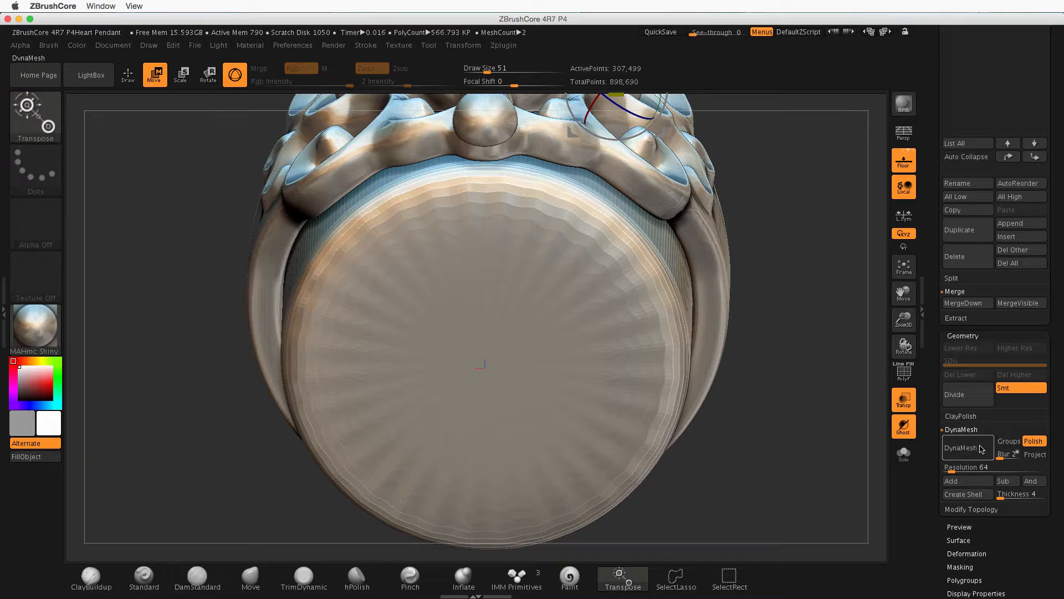
{"action": "left_click", "coordinate": [966, 451]}
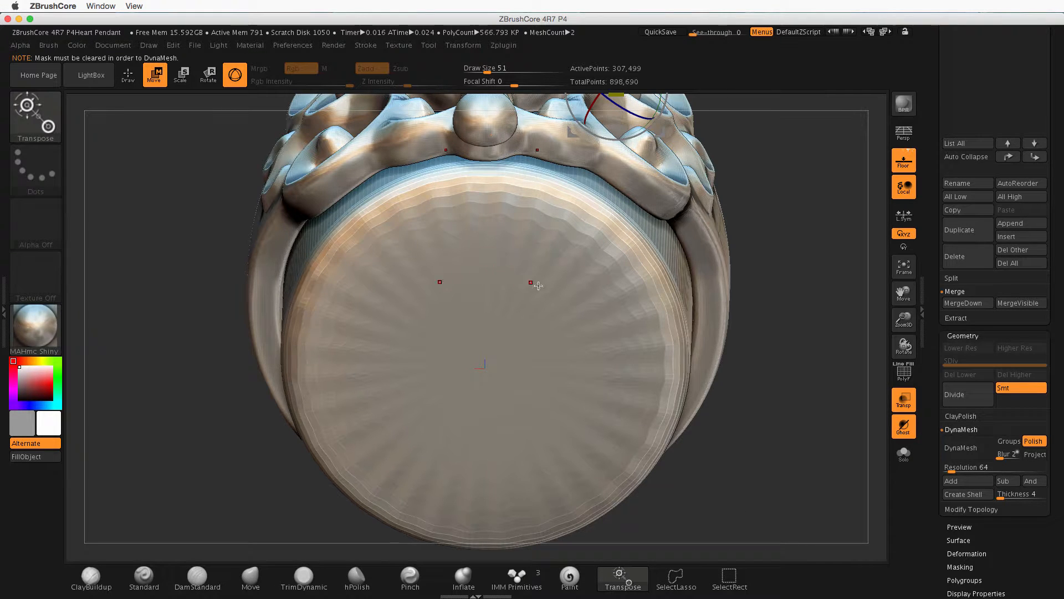
{"action": "key", "text": "ctrl"}
{"action": "left_click", "coordinate": [969, 449]}
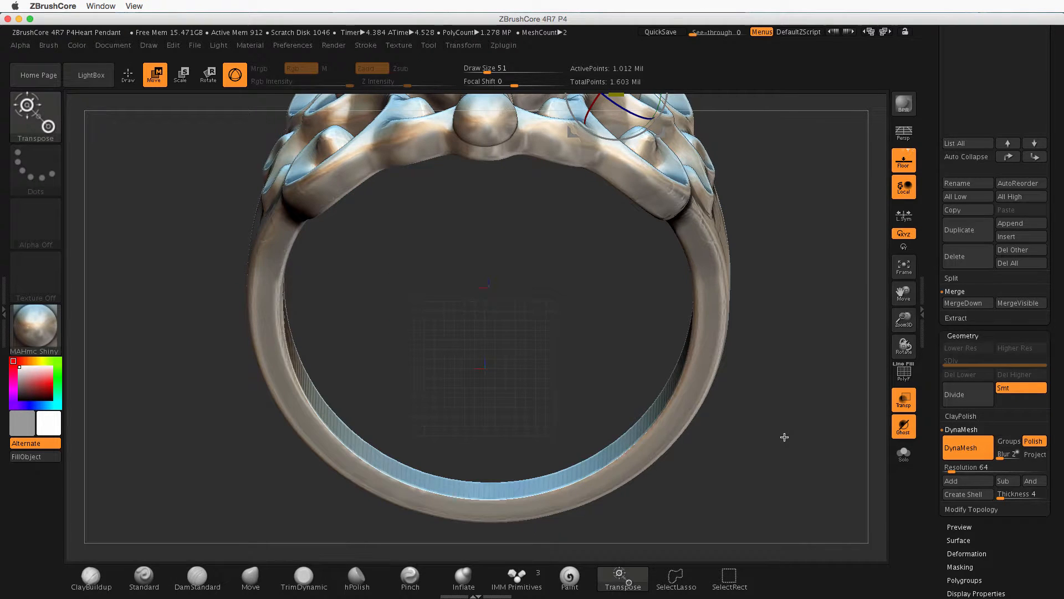
Examine the cleaned finger hole, the underside of the scrollwork and the inner band surface from several angles
{"action": "left_click_drag", "start_coordinate": [777, 317], "coordinate": [755, 290]}
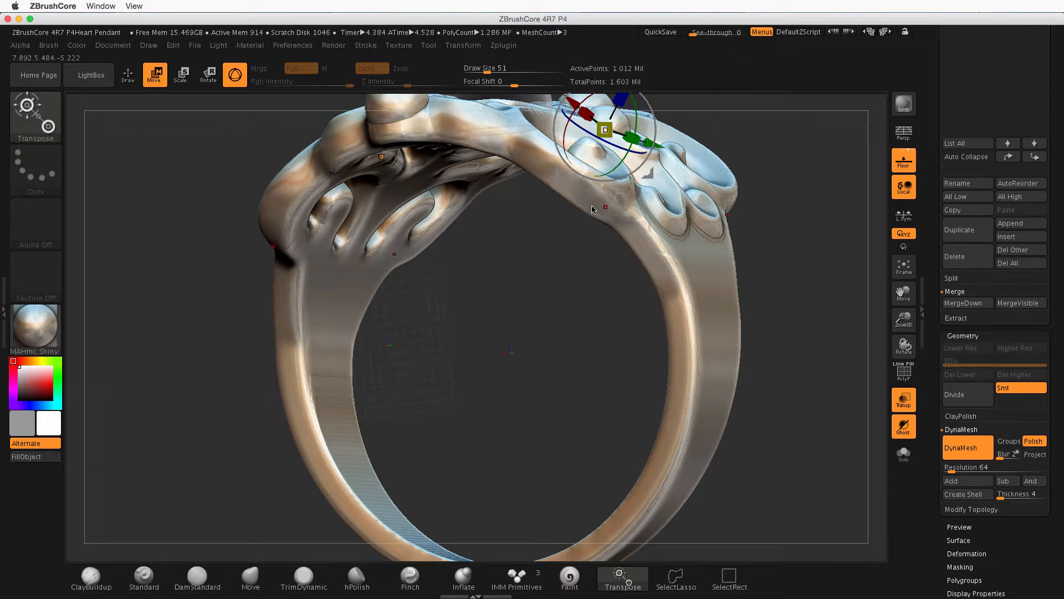
{"action": "left_click_drag", "start_coordinate": [800, 207], "coordinate": [760, 246]}
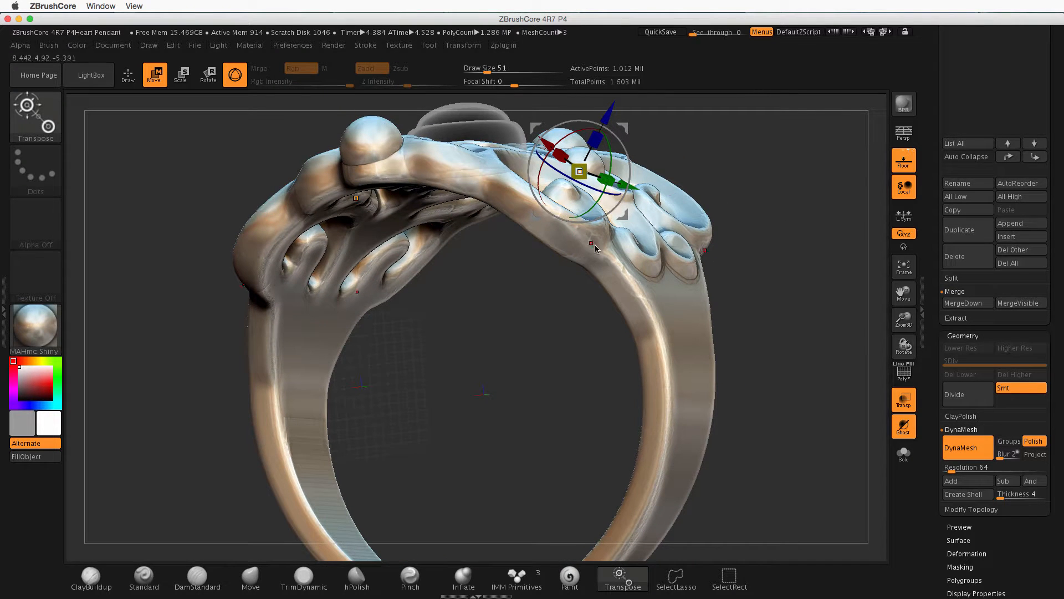
{"action": "left_click_drag", "start_coordinate": [792, 323], "coordinate": [797, 336]}
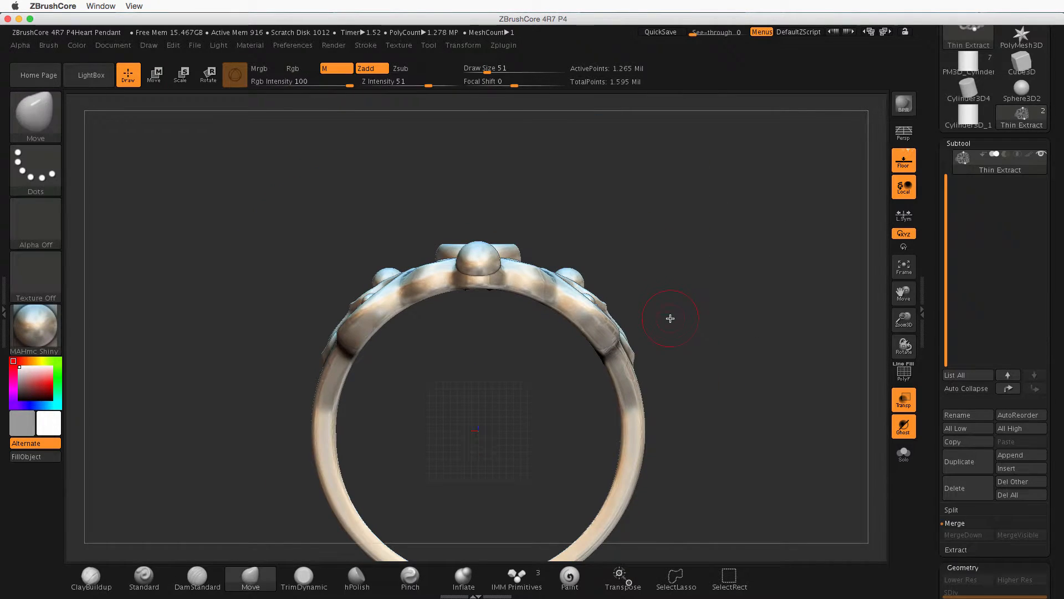
{"action": "mouse_move", "coordinate": [679, 319]}
{"action": "left_mouse_down"}
{"action": "mouse_move", "coordinate": [680, 338]}
{"action": "mouse_move", "coordinate": [676, 292]}
{"action": "left_mouse_up"}
{"action": "left_click_drag", "start_coordinate": [682, 351], "coordinate": [702, 350]}
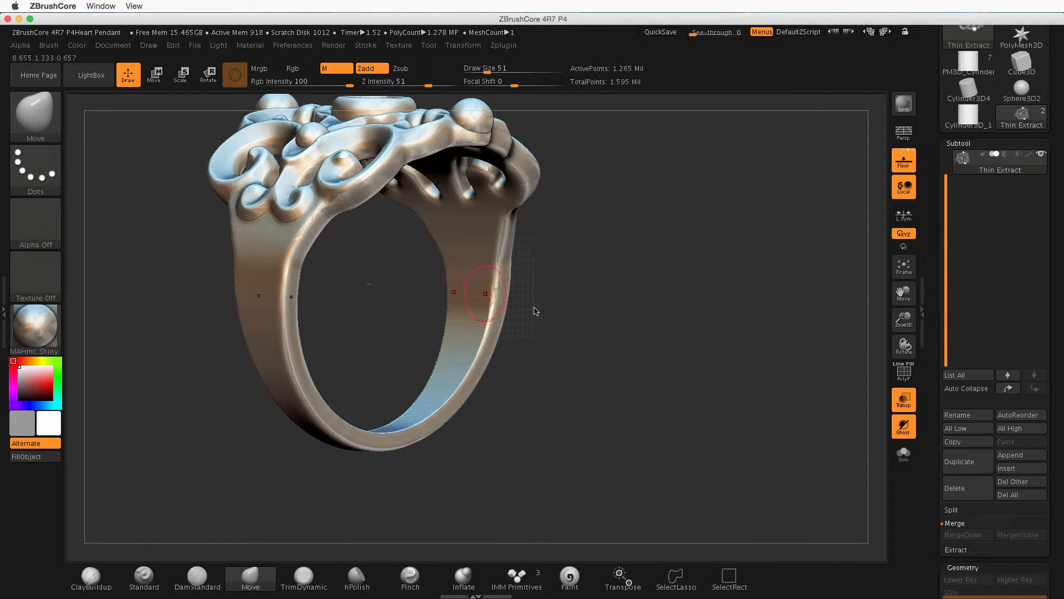
{"action": "left_click_drag", "start_coordinate": [535, 309], "coordinate": [696, 410]}
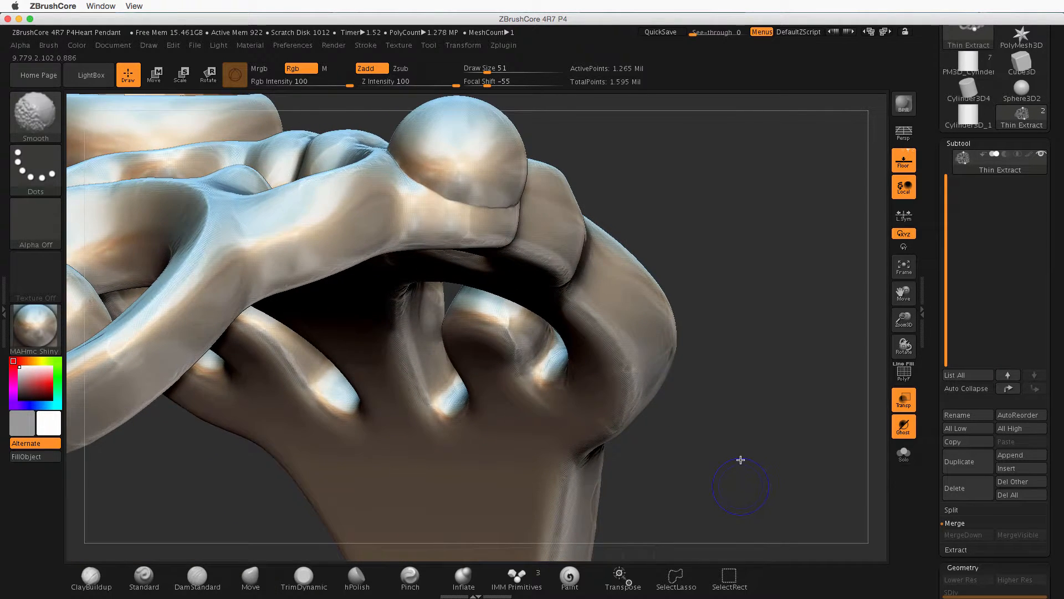
{"action": "left_click_drag", "start_coordinate": [739, 461], "coordinate": [800, 88], "text": "alt"}
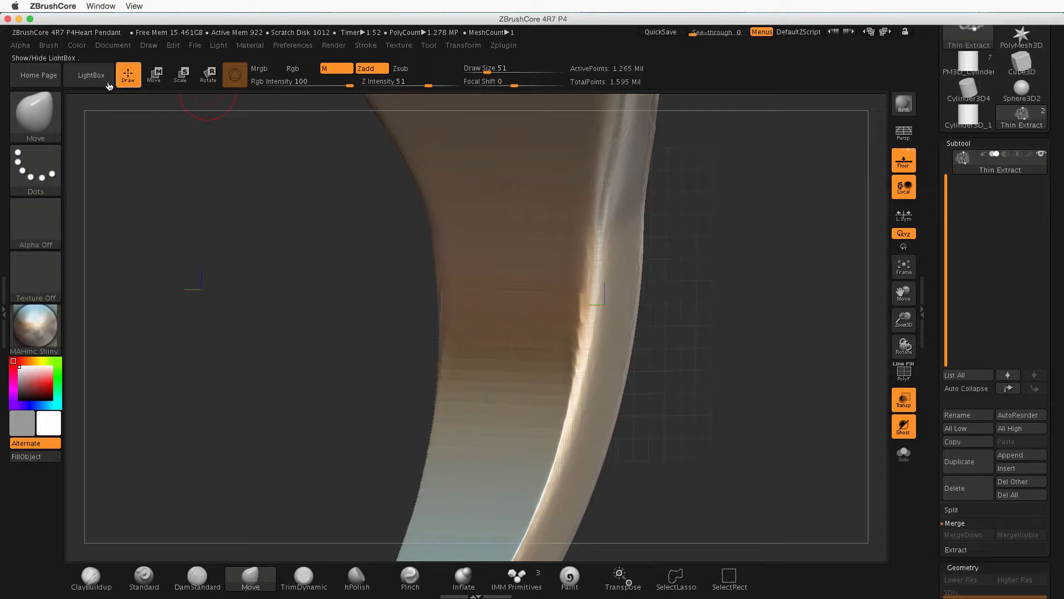
Switch to the Clay brush, set the draw size to 124 and smooth the ridges on the inner surface of the band
{"action": "left_click", "coordinate": [35, 114]}
{"action": "left_click", "coordinate": [115, 131]}
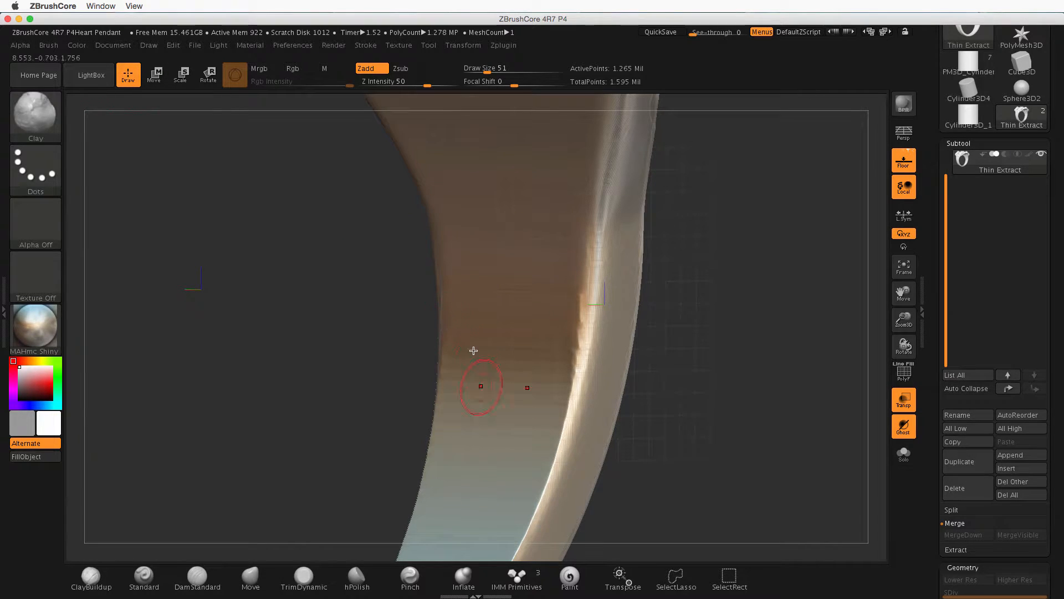
{"action": "key", "text": "s"}
{"action": "left_click_drag", "start_coordinate": [483, 381], "coordinate": [502, 380]}
{"action": "key", "text": "shift"}
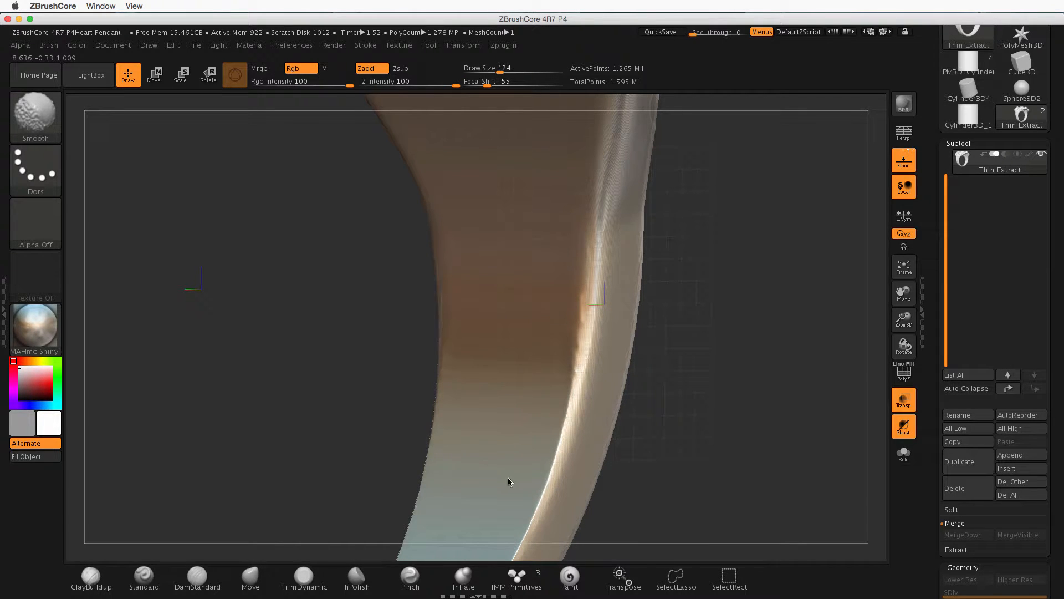
{"action": "mouse_move", "coordinate": [637, 439]}
{"action": "left_mouse_down"}
{"action": "mouse_move", "coordinate": [680, 223]}
{"action": "mouse_move", "coordinate": [539, 293]}
{"action": "mouse_move", "coordinate": [438, 420]}
{"action": "mouse_move", "coordinate": [304, 515]}
{"action": "left_mouse_up"}
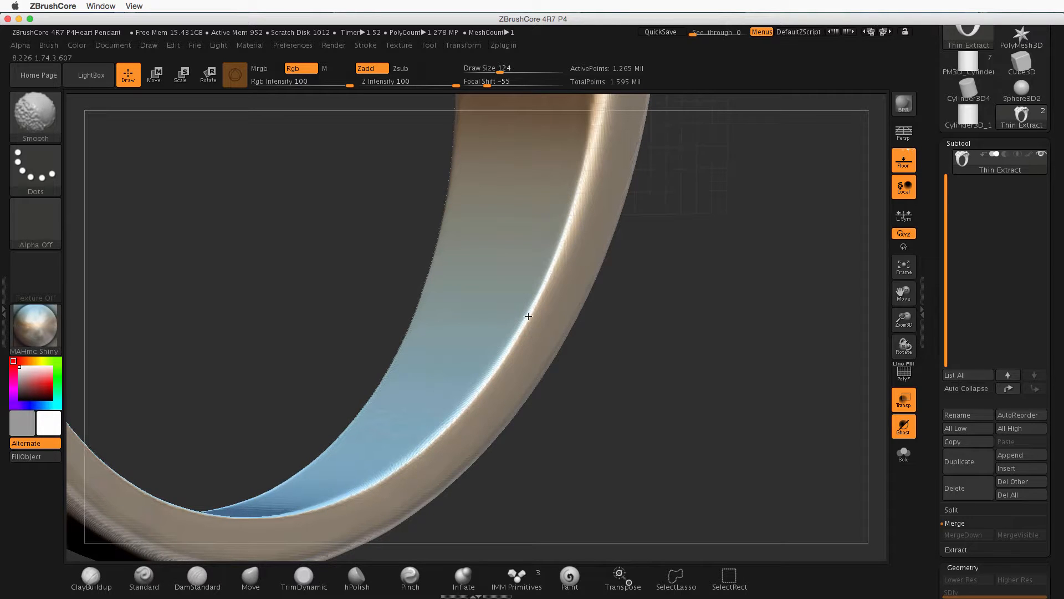
Smooth the side edge of the band below the scrollwork
{"action": "left_click_drag", "start_coordinate": [588, 479], "coordinate": [512, 388], "text": "alt"}
{"action": "left_click_drag", "start_coordinate": [650, 265], "coordinate": [582, 418], "text": "alt"}
{"action": "left_click_drag", "start_coordinate": [634, 393], "coordinate": [671, 443]}
{"action": "mouse_move", "coordinate": [683, 355]}
{"action": "left_mouse_down", "text": "alt"}
{"action": "mouse_move", "coordinate": [755, 432]}
{"action": "mouse_move", "coordinate": [832, 445]}
{"action": "left_mouse_up", "text": "alt"}
{"action": "left_click_drag", "start_coordinate": [424, 313], "coordinate": [412, 299], "text": "shift"}
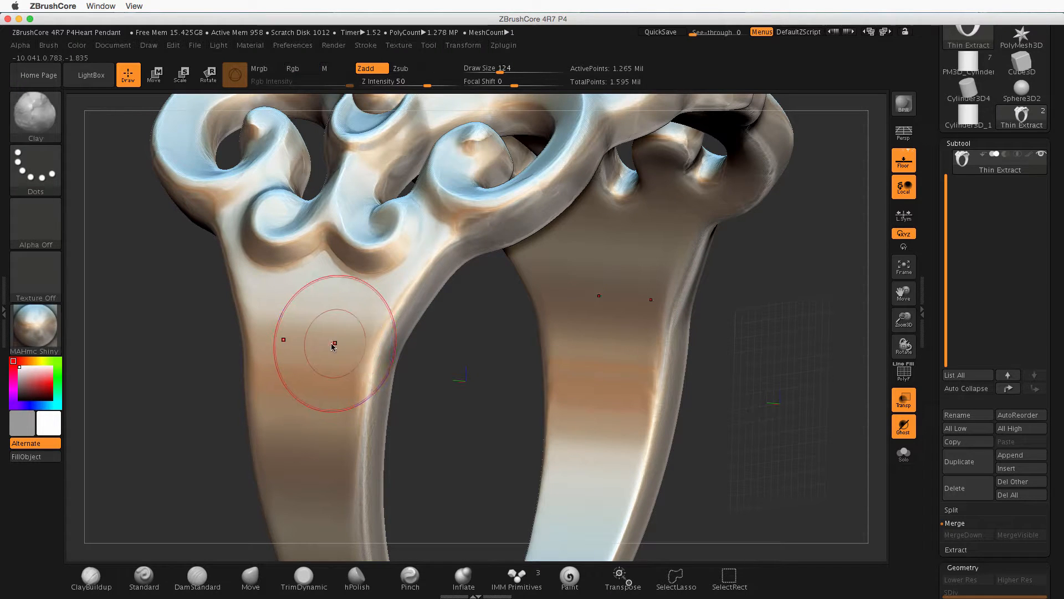
Reduce the draw size to 56 and smooth the outer edge of the scrollwork above the band
{"action": "key", "text": "s"}
{"action": "left_click_drag", "start_coordinate": [333, 345], "coordinate": [321, 345]}
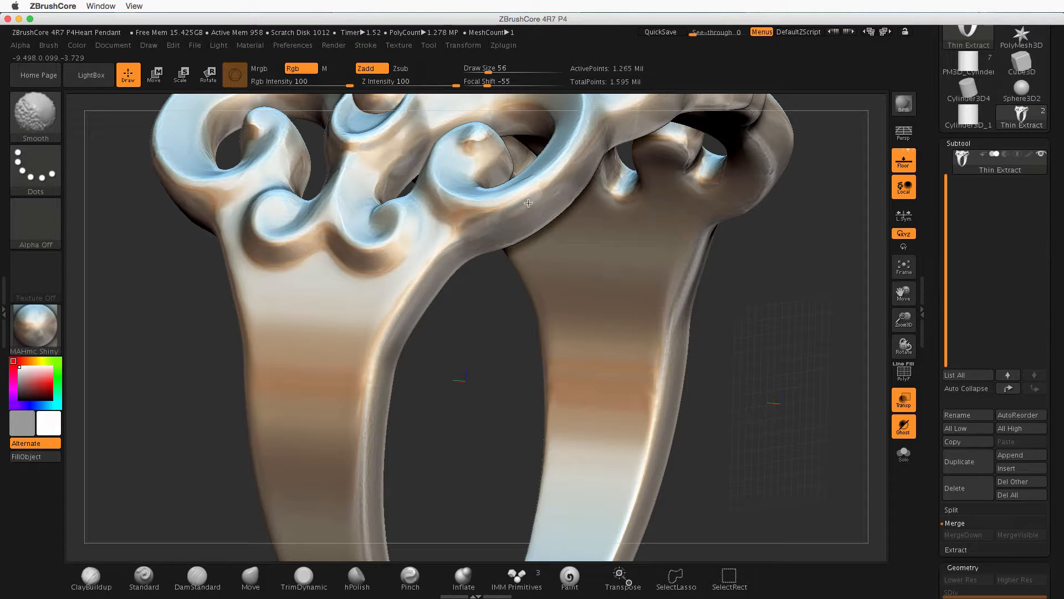
{"action": "mouse_move", "coordinate": [760, 401]}
{"action": "left_mouse_down", "text": "alt"}
{"action": "mouse_move", "coordinate": [684, 335]}
{"action": "mouse_move", "coordinate": [630, 255]}
{"action": "mouse_move", "coordinate": [597, 339]}
{"action": "mouse_move", "coordinate": [606, 383]}
{"action": "mouse_move", "coordinate": [644, 361]}
{"action": "left_mouse_up", "text": "alt"}
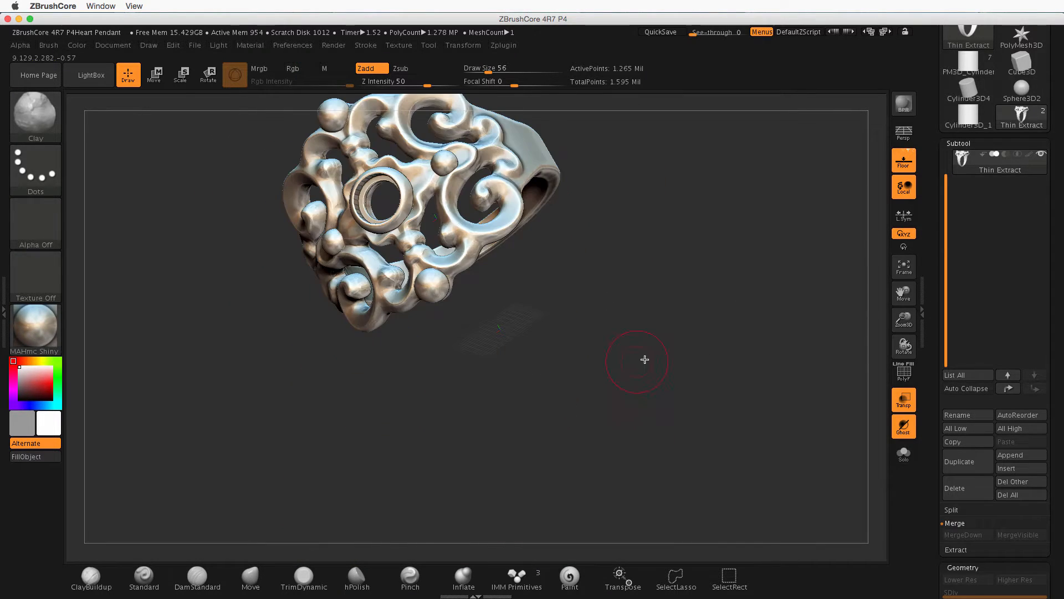
Fill and smooth the seam between the large edge bead and the ring using the Clay brush
{"action": "left_click_drag", "start_coordinate": [651, 316], "coordinate": [679, 347], "text": "shift"}
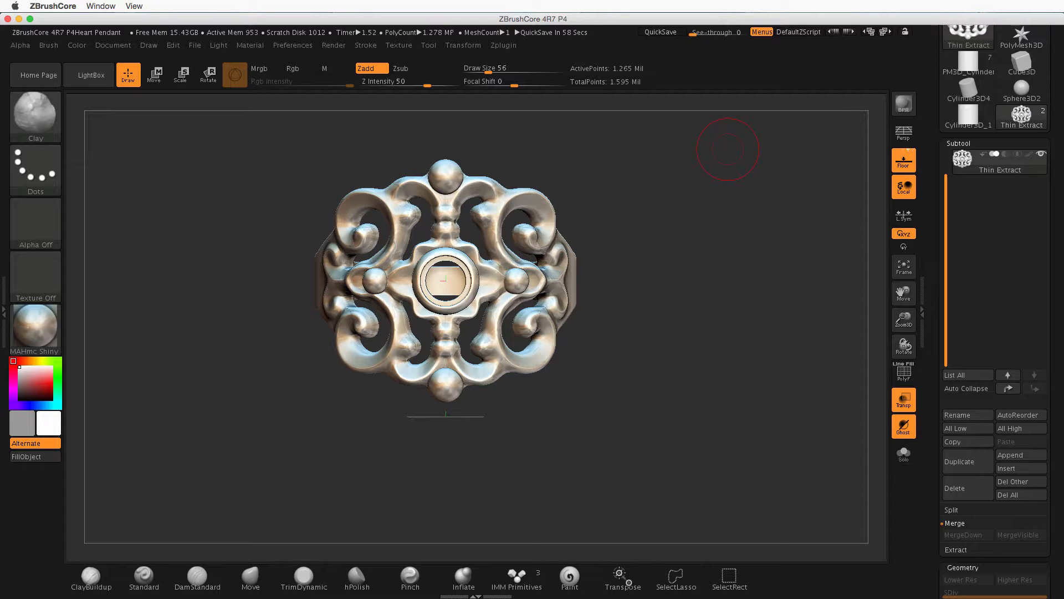
{"action": "left_click_drag", "start_coordinate": [728, 149], "coordinate": [716, 309], "text": "shift"}
{"action": "mouse_move", "coordinate": [617, 411]}
{"action": "left_mouse_down", "text": "alt"}
{"action": "mouse_move", "coordinate": [672, 435]}
{"action": "mouse_move", "coordinate": [525, 414]}
{"action": "mouse_move", "coordinate": [535, 430]}
{"action": "left_mouse_up", "text": "alt"}
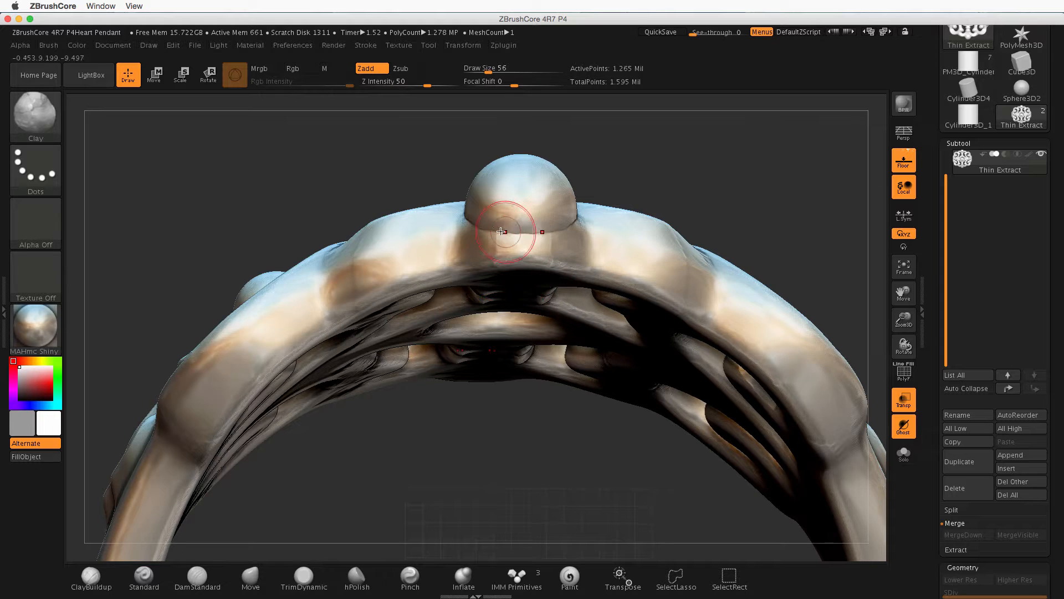
{"action": "left_click_drag", "start_coordinate": [670, 198], "coordinate": [659, 195]}
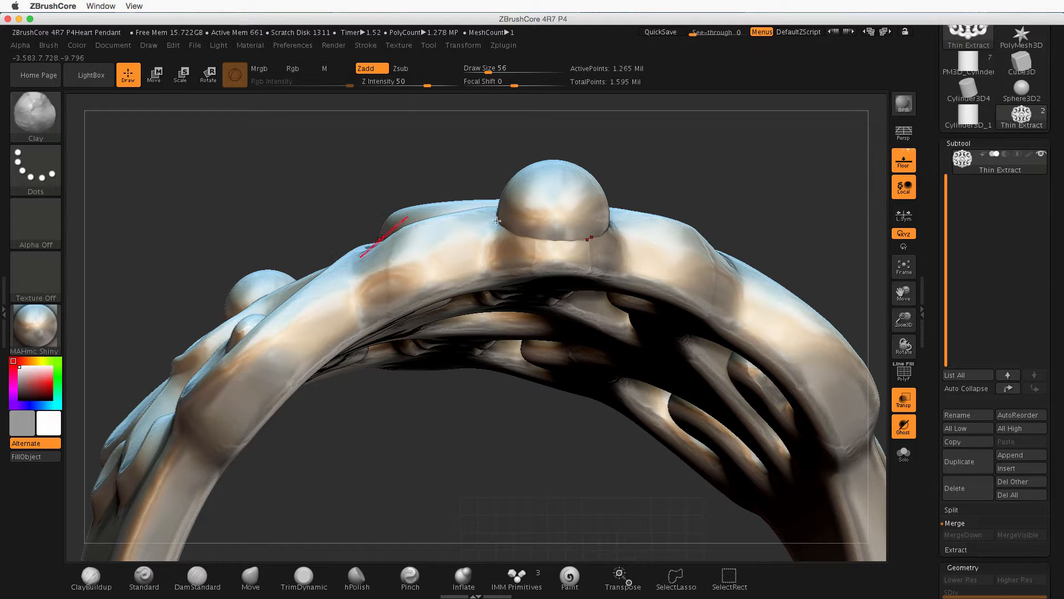
{"action": "mouse_move", "coordinate": [669, 203]}
{"action": "left_mouse_down"}
{"action": "mouse_move", "coordinate": [689, 202]}
{"action": "mouse_move", "coordinate": [682, 280]}
{"action": "mouse_move", "coordinate": [464, 554]}
{"action": "mouse_move", "coordinate": [478, 488]}
{"action": "left_mouse_up"}
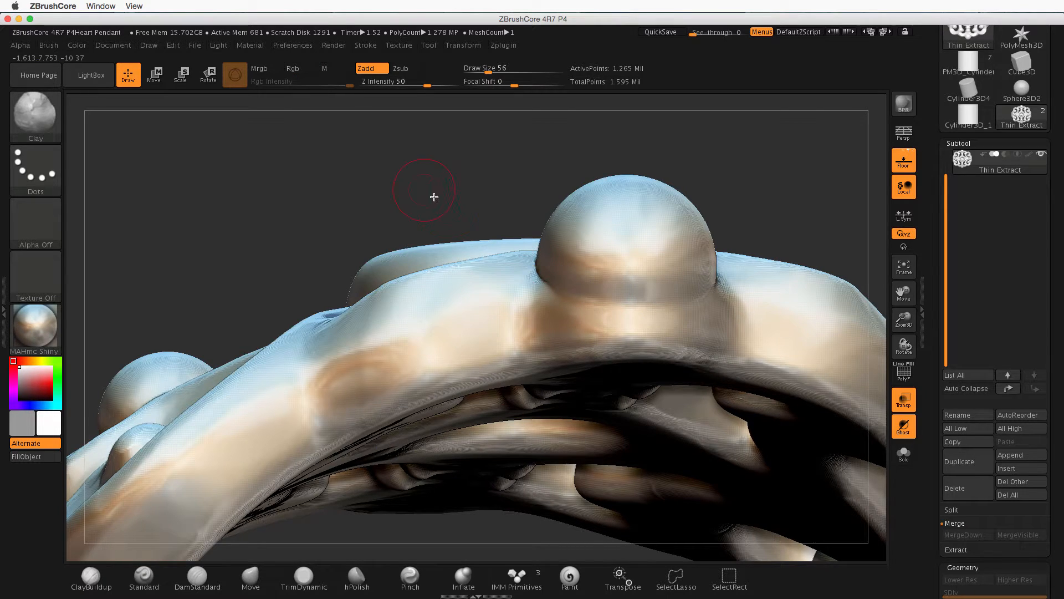
{"action": "left_click_drag", "start_coordinate": [433, 195], "coordinate": [587, 285]}
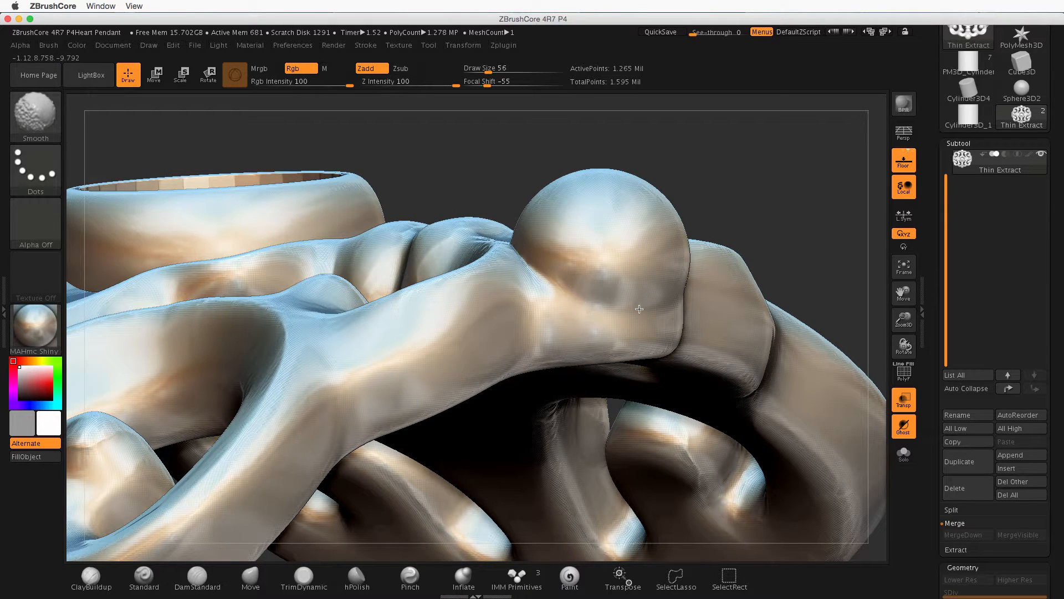
{"action": "left_click_drag", "start_coordinate": [734, 195], "coordinate": [715, 186]}
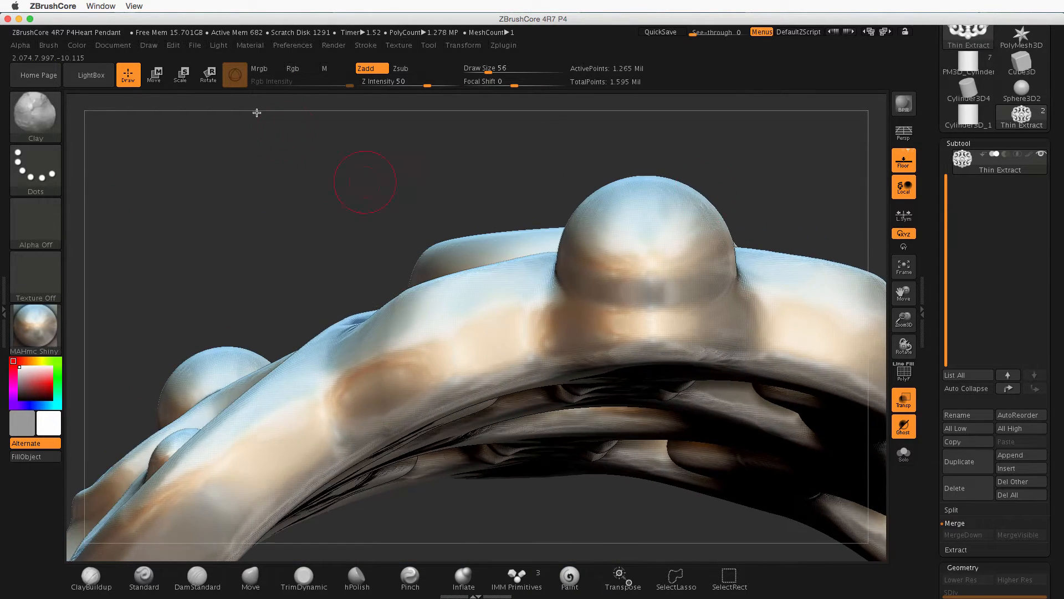
Switch to the ClayBuildup brush and blend the underside of the large bead smoothly into the ring's edge
{"action": "left_click", "coordinate": [37, 119]}
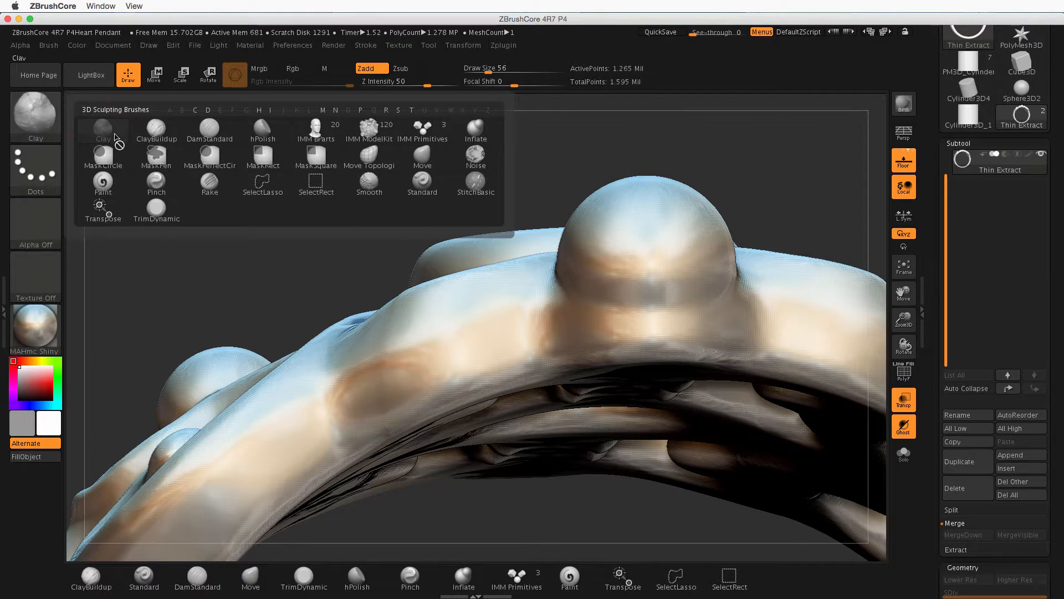
{"action": "left_click", "coordinate": [156, 130]}
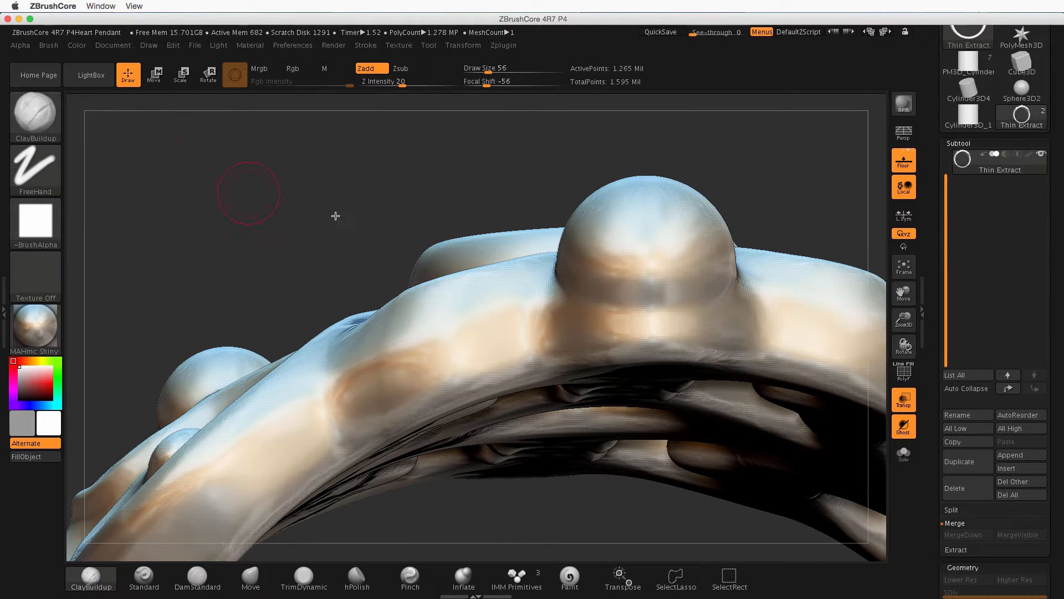
{"action": "left_click_drag", "start_coordinate": [697, 304], "coordinate": [679, 302], "text": "shift"}
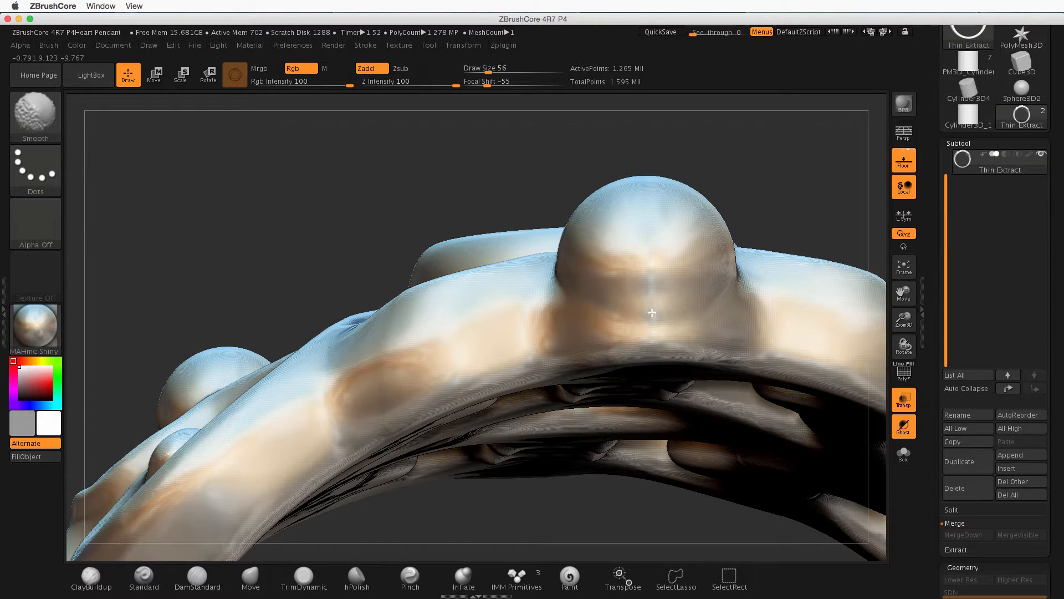
Set the ClayBuildup brush to a Z intensity of 12 and a draw size of 80
{"action": "left_click_drag", "start_coordinate": [405, 87], "coordinate": [414, 87], "text": "shift"}
{"action": "left_click", "coordinate": [402, 86]}
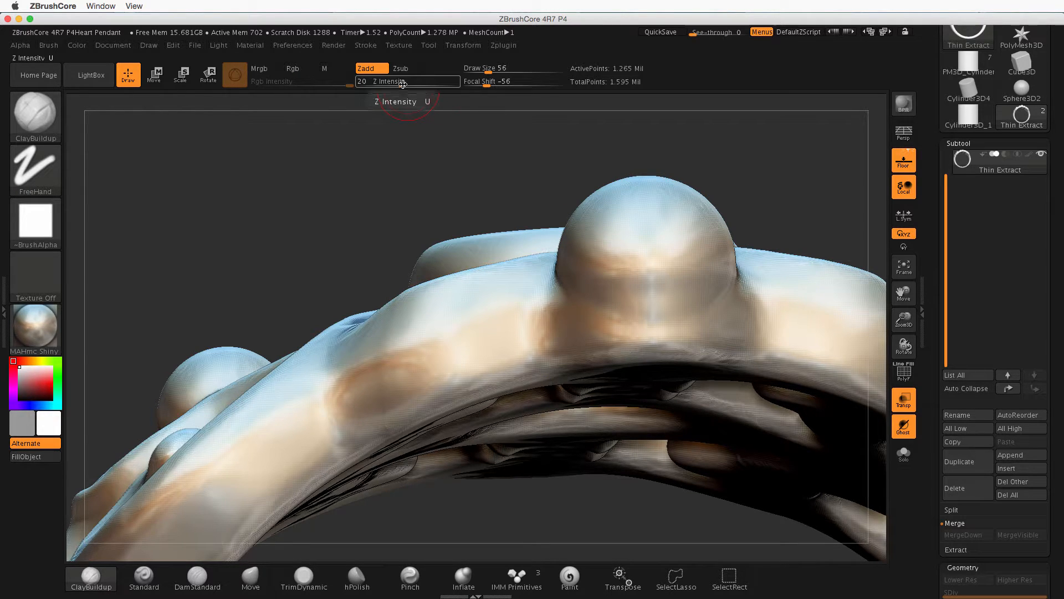
{"action": "left_click_drag", "start_coordinate": [403, 83], "coordinate": [398, 84]}
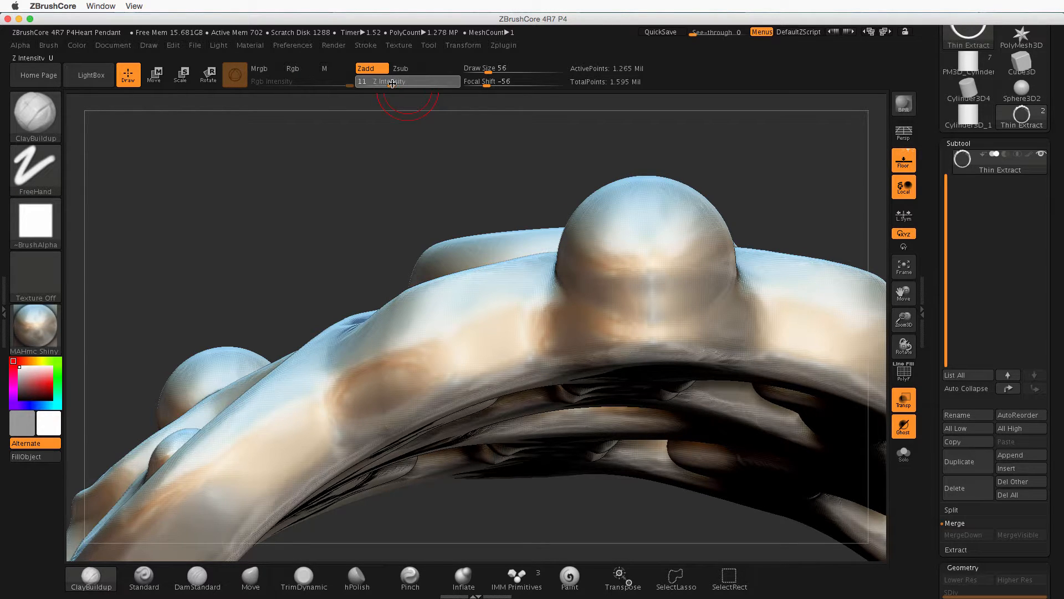
{"action": "left_click_drag", "start_coordinate": [488, 73], "coordinate": [492, 73]}
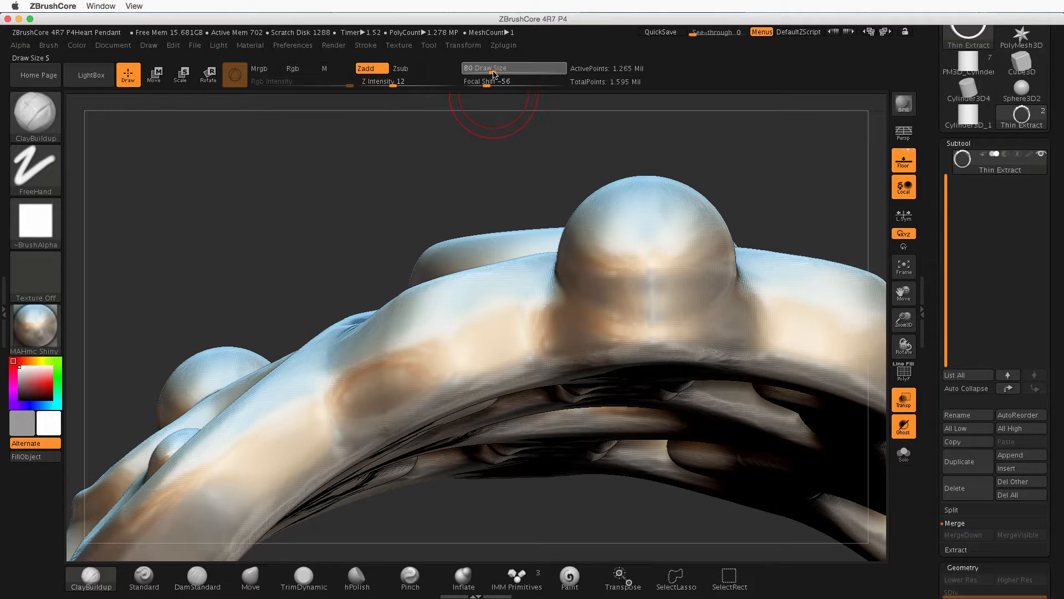
Build up the surface beneath the large edge bead with ClayBuildup and smooth the strokes into the ring's edge
{"action": "mouse_move", "coordinate": [580, 295]}
{"action": "left_mouse_down"}
{"action": "mouse_move", "coordinate": [674, 318]}
{"action": "mouse_move", "coordinate": [635, 310]}
{"action": "left_mouse_up"}
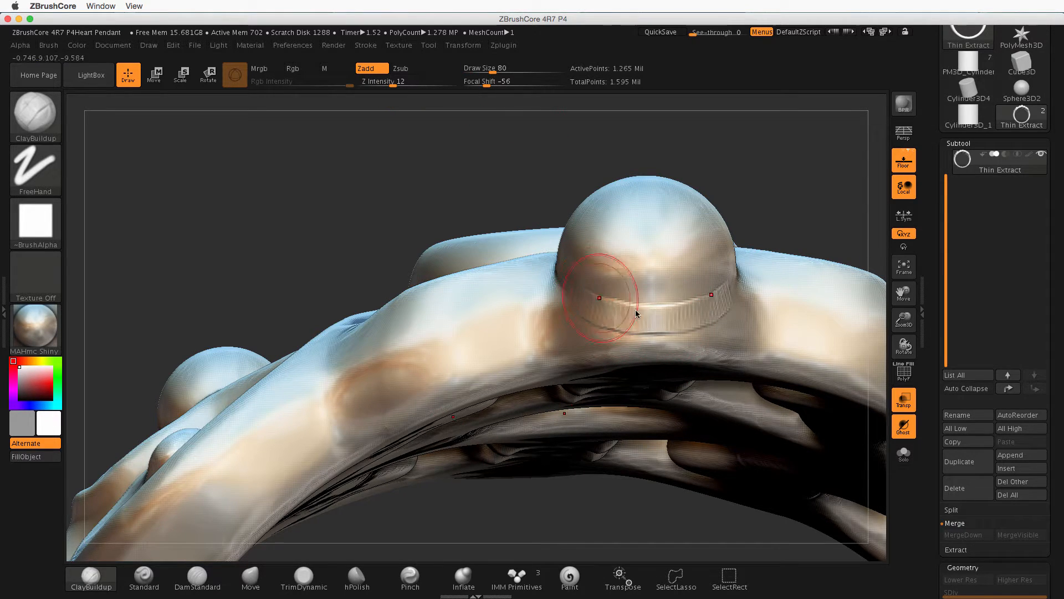
{"action": "key", "text": "shift"}
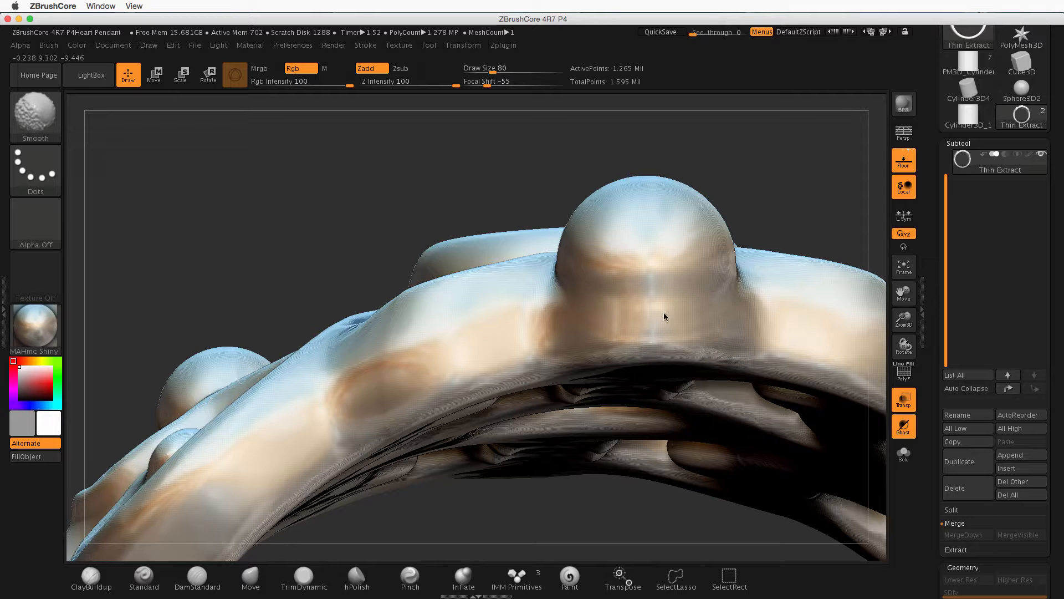
{"action": "left_click_drag", "start_coordinate": [455, 204], "coordinate": [484, 220]}
{"action": "mouse_move", "coordinate": [603, 305]}
{"action": "left_mouse_down"}
{"action": "mouse_move", "coordinate": [566, 290]}
{"action": "mouse_move", "coordinate": [602, 288]}
{"action": "mouse_move", "coordinate": [593, 284]}
{"action": "mouse_move", "coordinate": [603, 303]}
{"action": "left_mouse_up"}
{"action": "key", "text": "shift"}
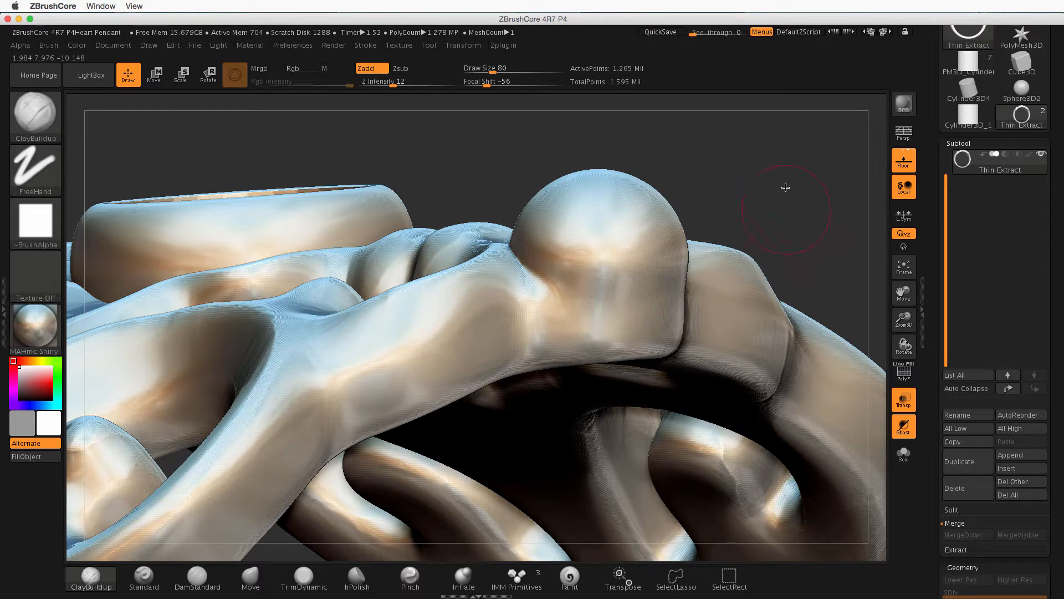
{"action": "mouse_move", "coordinate": [787, 188]}
{"action": "left_mouse_down"}
{"action": "mouse_move", "coordinate": [744, 183]}
{"action": "mouse_move", "coordinate": [755, 195]}
{"action": "left_mouse_up"}
{"action": "left_click_drag", "start_coordinate": [658, 302], "coordinate": [716, 327]}
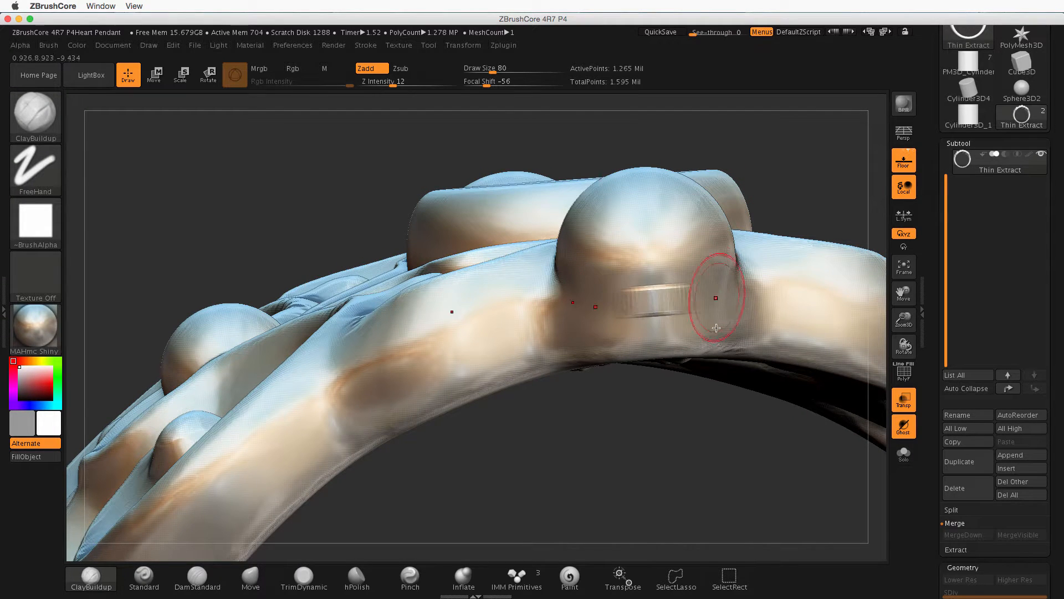
{"action": "key", "text": "shift"}
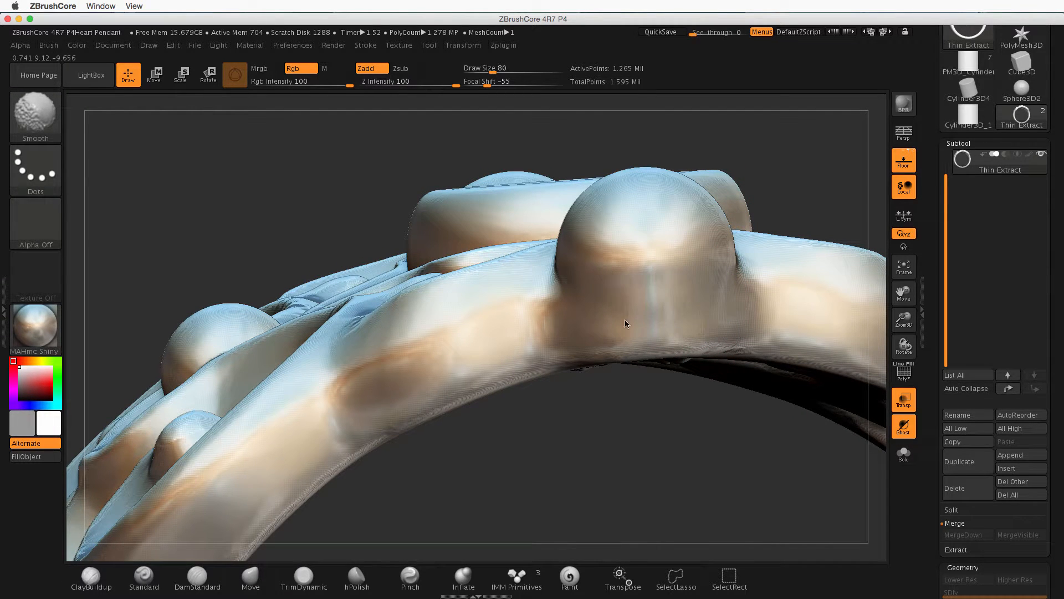
Smooth the uneven surfaces on the knobs, stems and curls of the front scrollwork
{"action": "mouse_move", "coordinate": [647, 440]}
{"action": "left_mouse_down"}
{"action": "mouse_move", "coordinate": [538, 400]}
{"action": "mouse_move", "coordinate": [408, 300]}
{"action": "mouse_move", "coordinate": [423, 457]}
{"action": "mouse_move", "coordinate": [453, 376]}
{"action": "mouse_move", "coordinate": [323, 447]}
{"action": "left_mouse_up"}
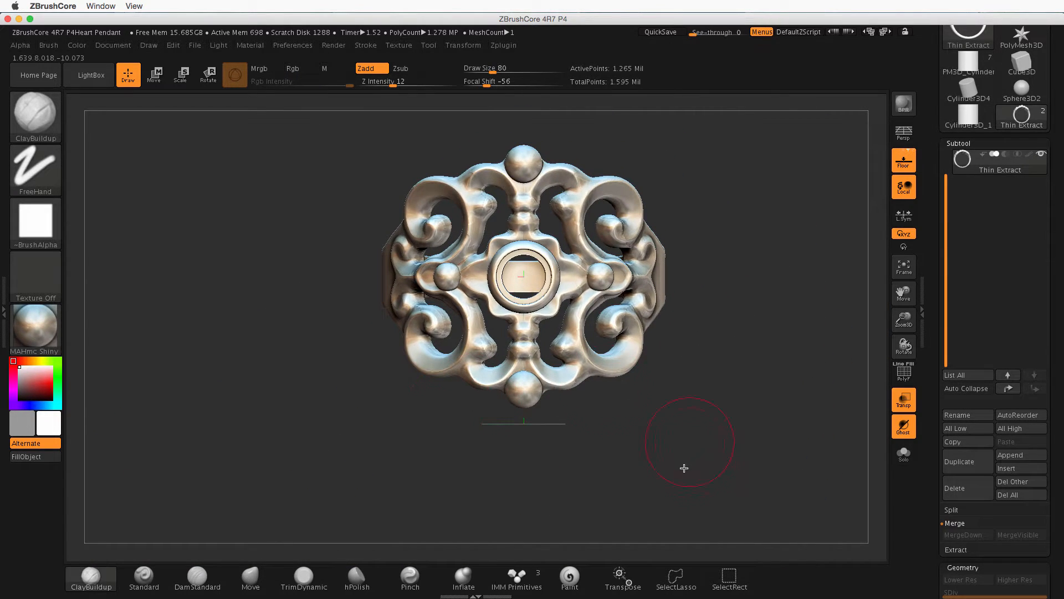
{"action": "mouse_move", "coordinate": [673, 480]}
{"action": "left_mouse_down", "text": "alt"}
{"action": "mouse_move", "coordinate": [783, 506]}
{"action": "mouse_move", "coordinate": [745, 465]}
{"action": "mouse_move", "coordinate": [575, 487]}
{"action": "mouse_move", "coordinate": [622, 506]}
{"action": "mouse_move", "coordinate": [332, 449]}
{"action": "mouse_move", "coordinate": [349, 489]}
{"action": "mouse_move", "coordinate": [411, 504]}
{"action": "left_mouse_up", "text": "alt"}
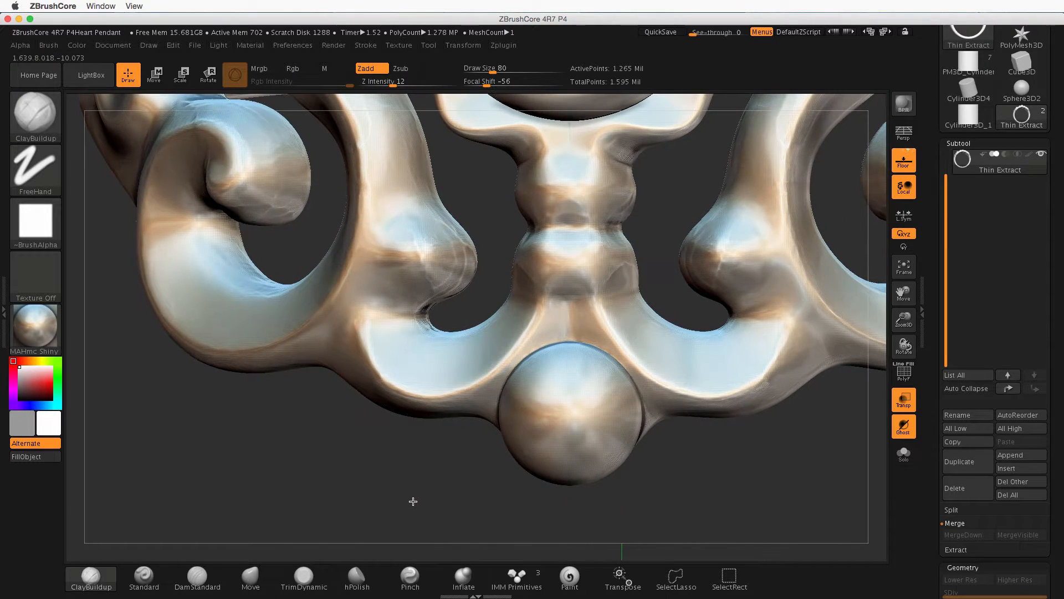
{"action": "mouse_move", "coordinate": [459, 290]}
{"action": "left_mouse_down"}
{"action": "mouse_move", "coordinate": [423, 288]}
{"action": "mouse_move", "coordinate": [438, 253]}
{"action": "mouse_move", "coordinate": [427, 280]}
{"action": "mouse_move", "coordinate": [429, 261]}
{"action": "left_mouse_up"}
{"action": "key", "text": "shift"}
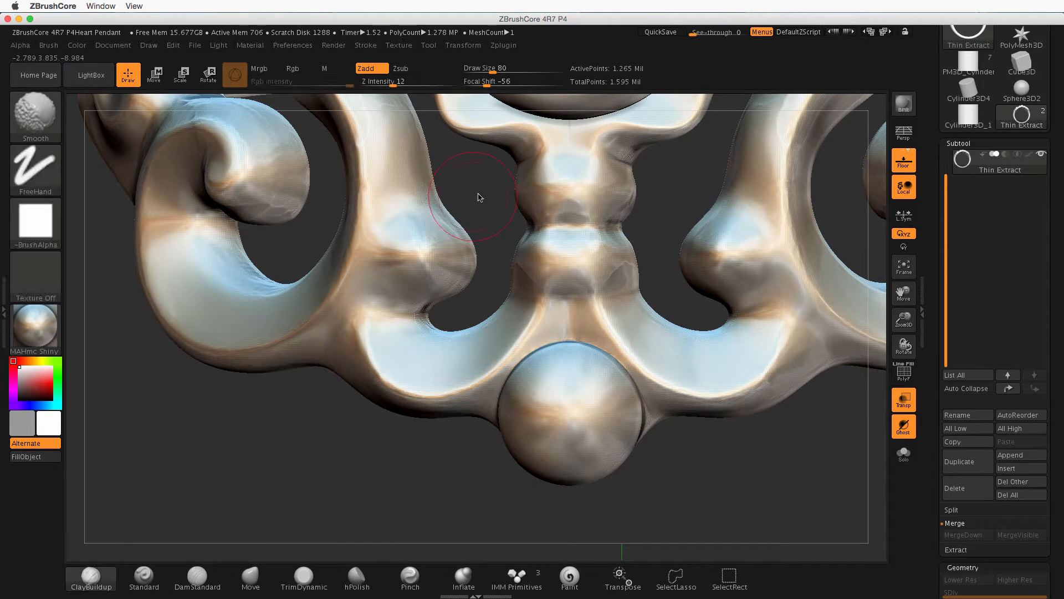
{"action": "left_click_drag", "start_coordinate": [407, 161], "coordinate": [342, 286], "text": "alt"}
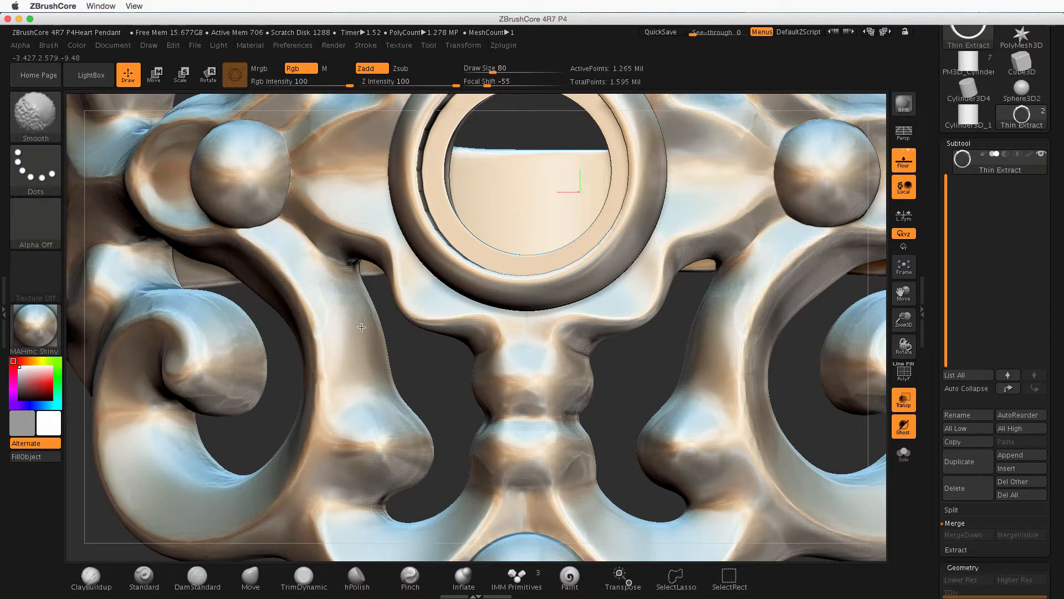
{"action": "key", "text": "shift"}
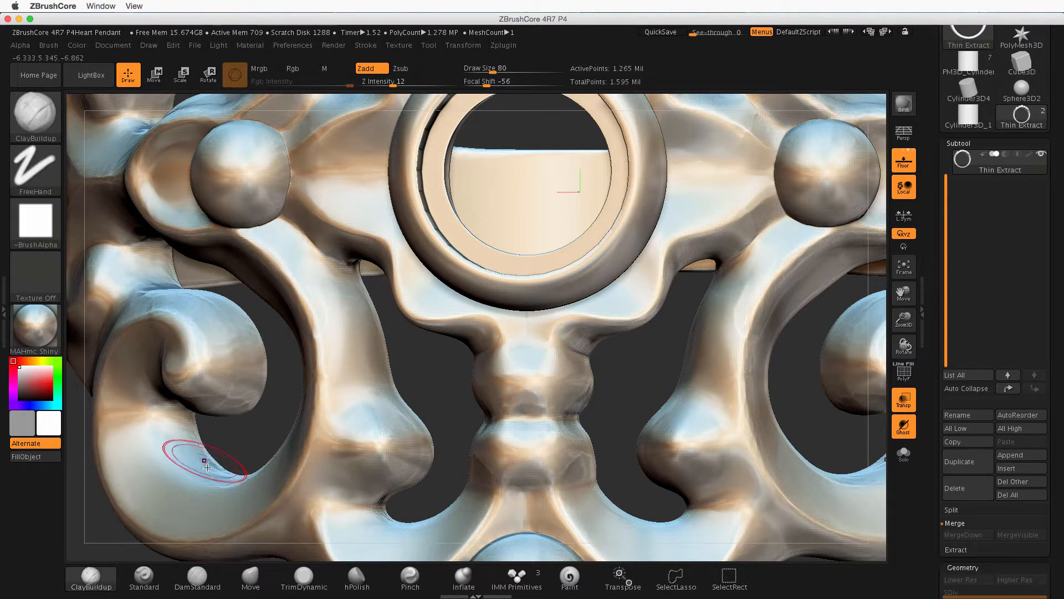
{"action": "left_click_drag", "start_coordinate": [244, 441], "coordinate": [204, 483]}
{"action": "key", "text": "shift"}
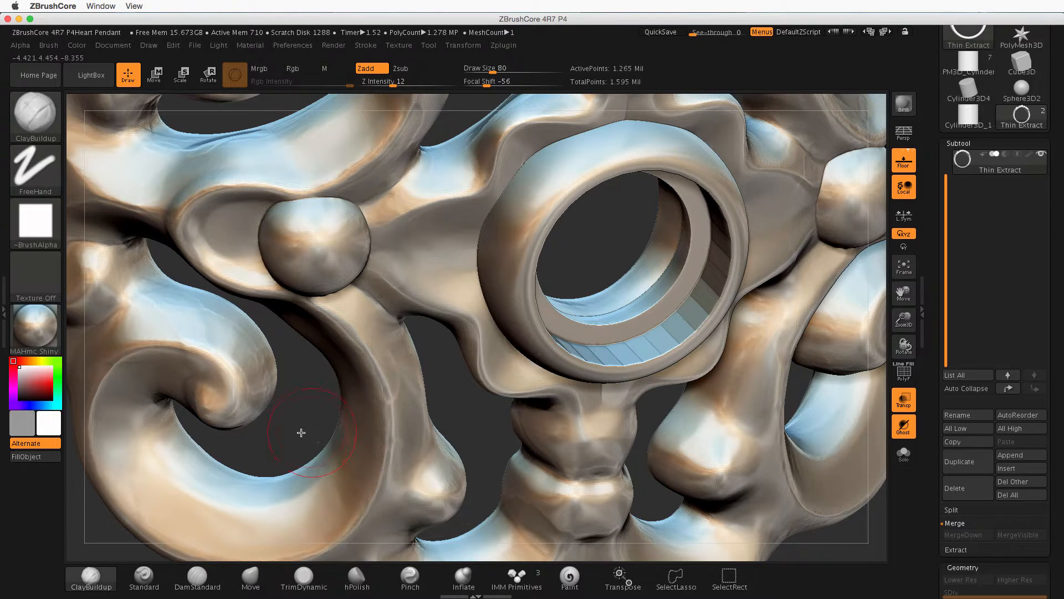
Change the ring's material to mah_dirty_blue in a straight front view
{"action": "left_click_drag", "start_coordinate": [285, 397], "coordinate": [216, 285], "text": "alt"}
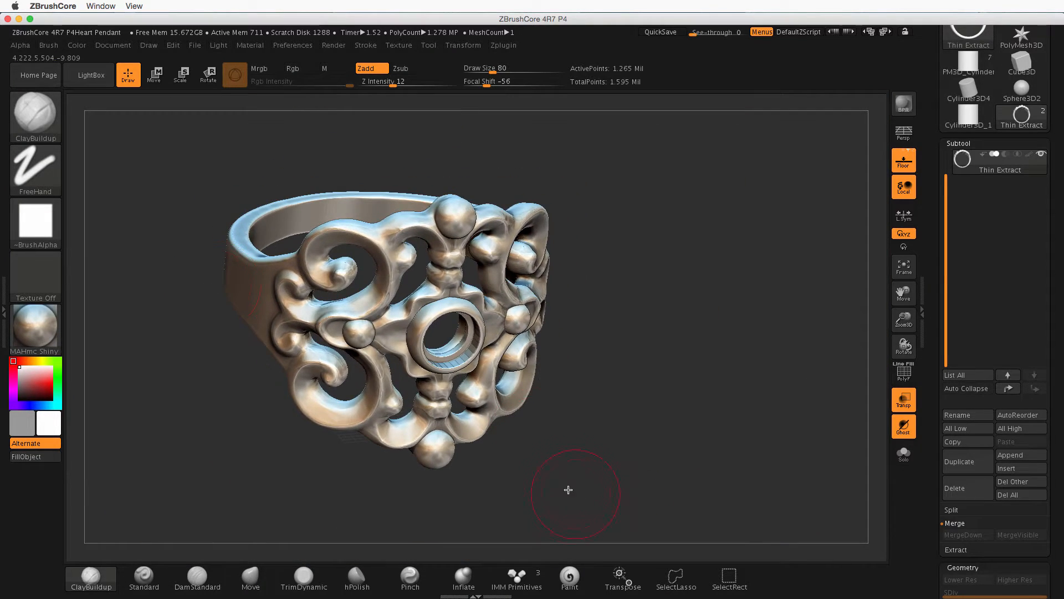
{"action": "left_click_drag", "start_coordinate": [568, 490], "coordinate": [577, 461], "text": "shift"}
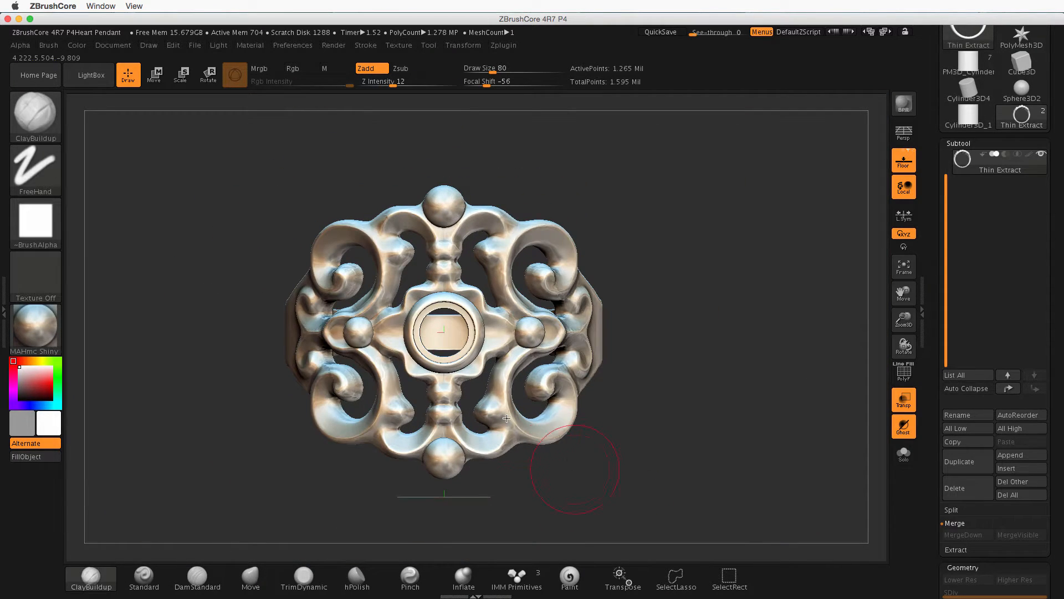
{"action": "left_click", "coordinate": [48, 326]}
{"action": "left_click", "coordinate": [474, 465]}
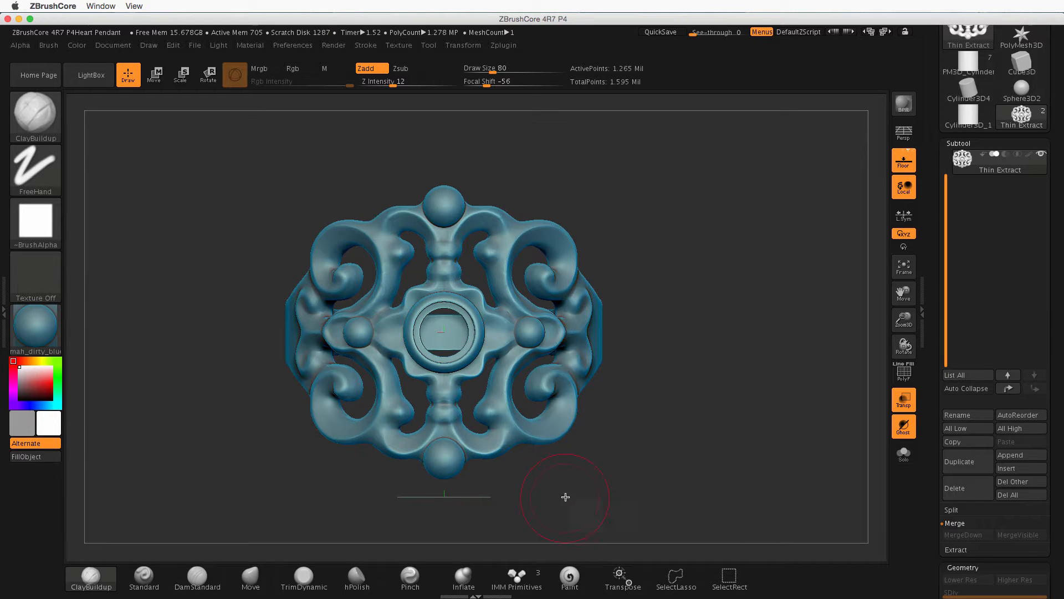
Examine the ring's front, the band and the inner side of the scrollwork from several angles
{"action": "left_click_drag", "start_coordinate": [565, 497], "coordinate": [581, 509], "text": "alt"}
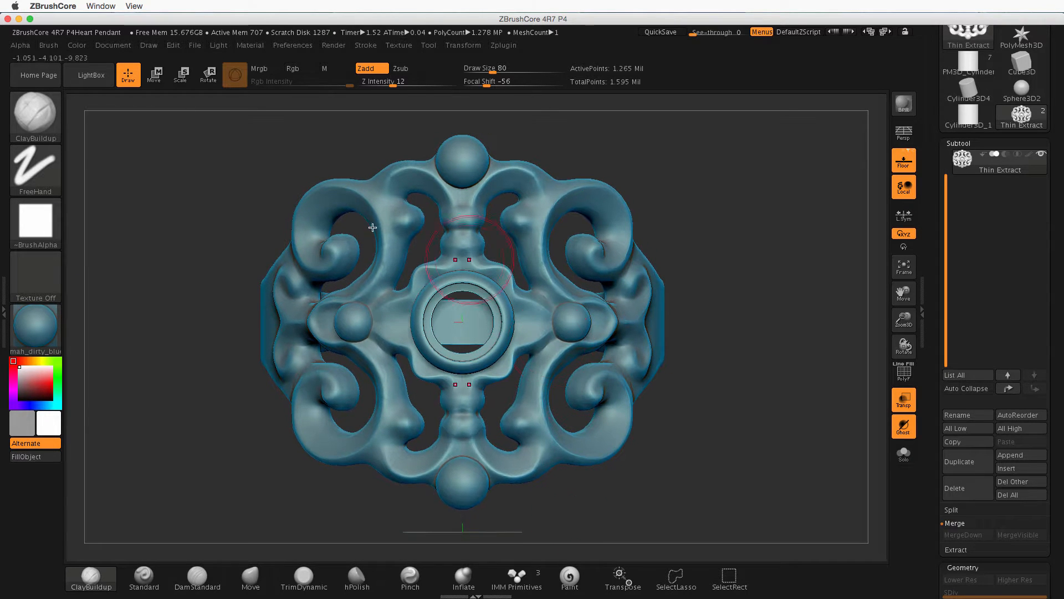
{"action": "left_click_drag", "start_coordinate": [662, 513], "coordinate": [759, 484], "text": "alt"}
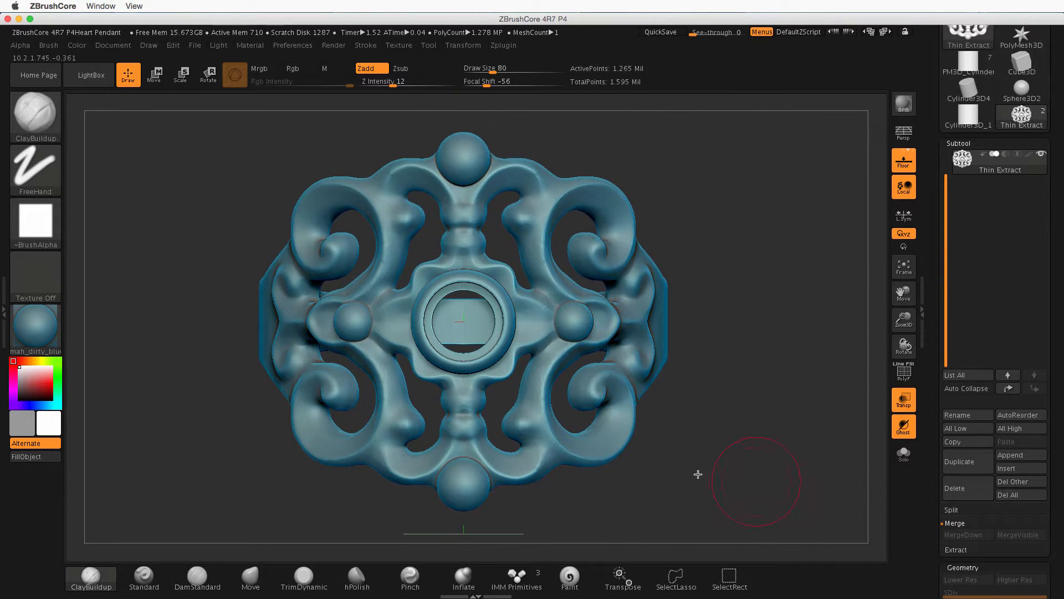
{"action": "mouse_move", "coordinate": [697, 473]}
{"action": "left_mouse_down"}
{"action": "mouse_move", "coordinate": [693, 423]}
{"action": "mouse_move", "coordinate": [670, 427]}
{"action": "mouse_move", "coordinate": [630, 337]}
{"action": "left_mouse_up"}
{"action": "key", "text": "shift"}
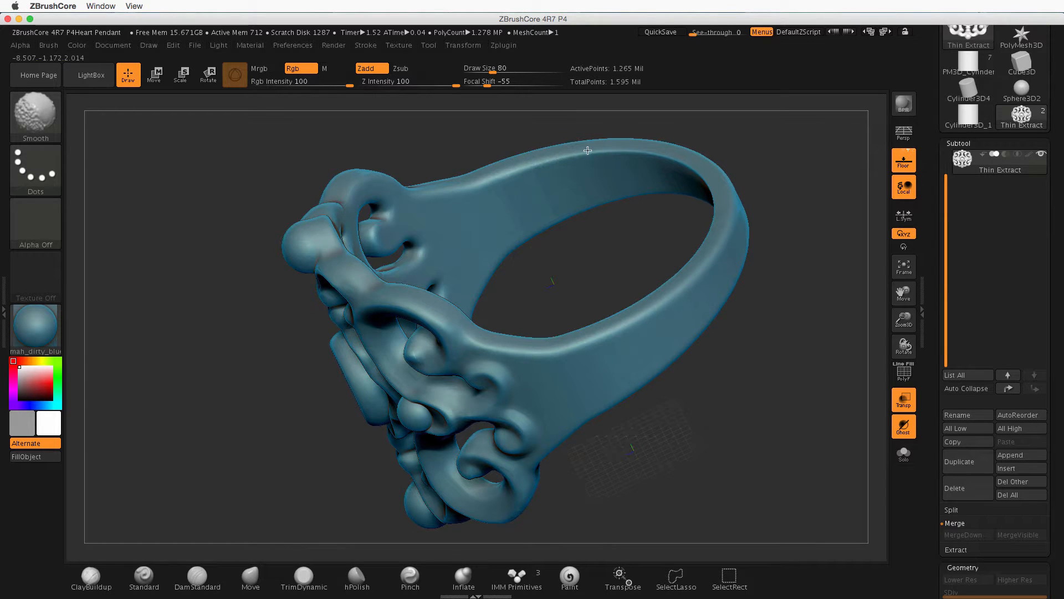
{"action": "left_click_drag", "start_coordinate": [767, 181], "coordinate": [673, 202]}
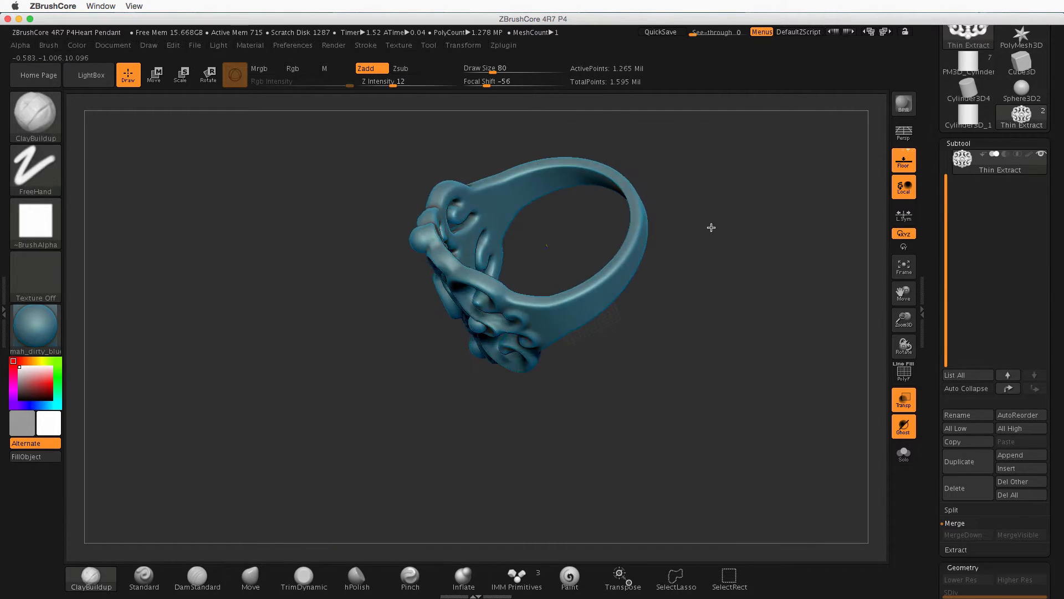
{"action": "mouse_move", "coordinate": [711, 228]}
{"action": "left_mouse_down"}
{"action": "mouse_move", "coordinate": [697, 354]}
{"action": "mouse_move", "coordinate": [723, 316]}
{"action": "mouse_move", "coordinate": [739, 319]}
{"action": "mouse_move", "coordinate": [690, 294]}
{"action": "mouse_move", "coordinate": [673, 242]}
{"action": "left_mouse_up"}
{"action": "left_click_drag", "start_coordinate": [585, 295], "coordinate": [645, 386]}
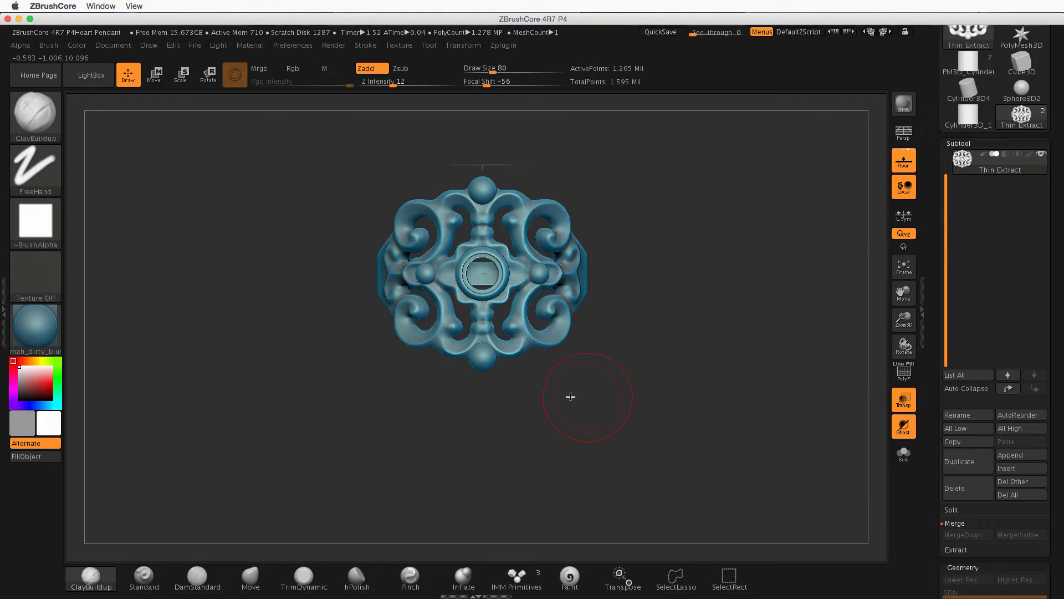
{"action": "mouse_move", "coordinate": [570, 397]}
{"action": "left_mouse_down", "text": "alt"}
{"action": "mouse_move", "coordinate": [433, 304]}
{"action": "mouse_move", "coordinate": [459, 355]}
{"action": "left_mouse_up", "text": "alt"}
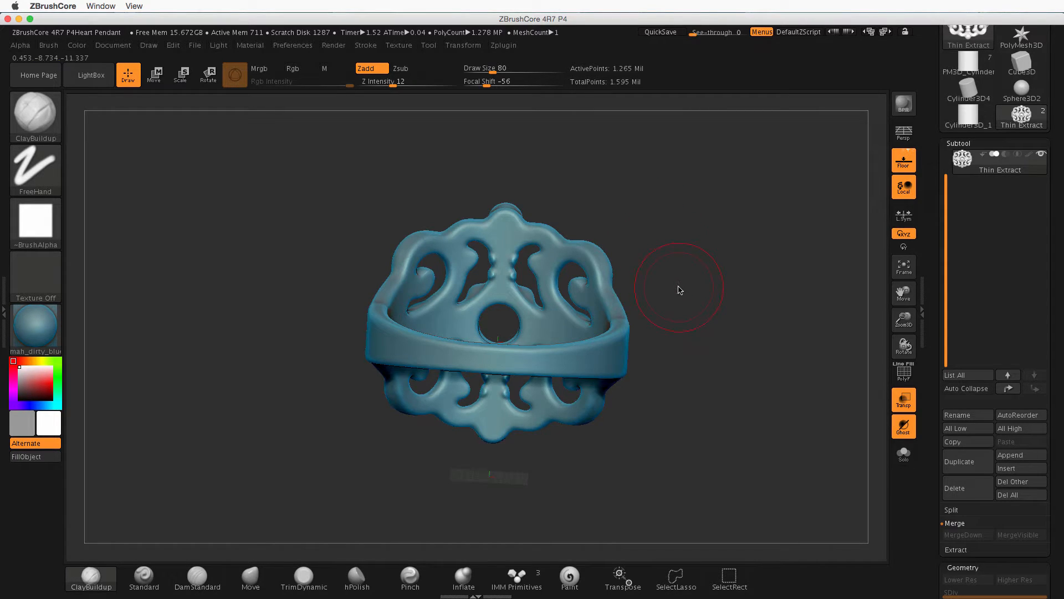
{"action": "left_click_drag", "start_coordinate": [679, 288], "coordinate": [754, 396], "text": "alt"}
{"action": "mouse_move", "coordinate": [673, 161]}
{"action": "left_mouse_down", "text": "alt"}
{"action": "mouse_move", "coordinate": [799, 409]}
{"action": "mouse_move", "coordinate": [806, 373]}
{"action": "left_mouse_up", "text": "alt"}
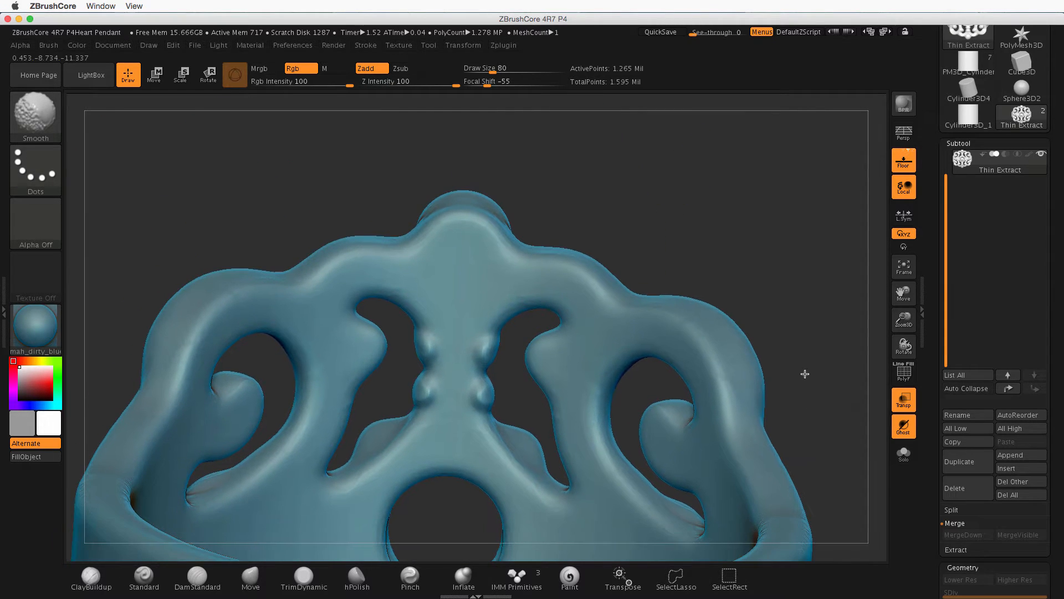
{"action": "left_click_drag", "start_coordinate": [618, 190], "coordinate": [593, 264]}
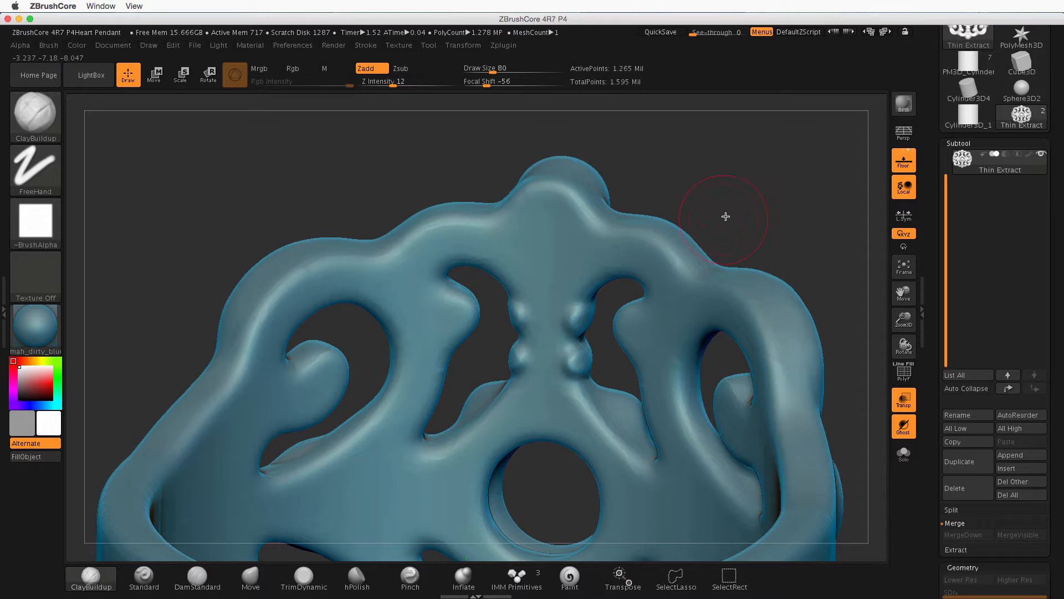
{"action": "left_click_drag", "start_coordinate": [725, 214], "coordinate": [742, 233]}
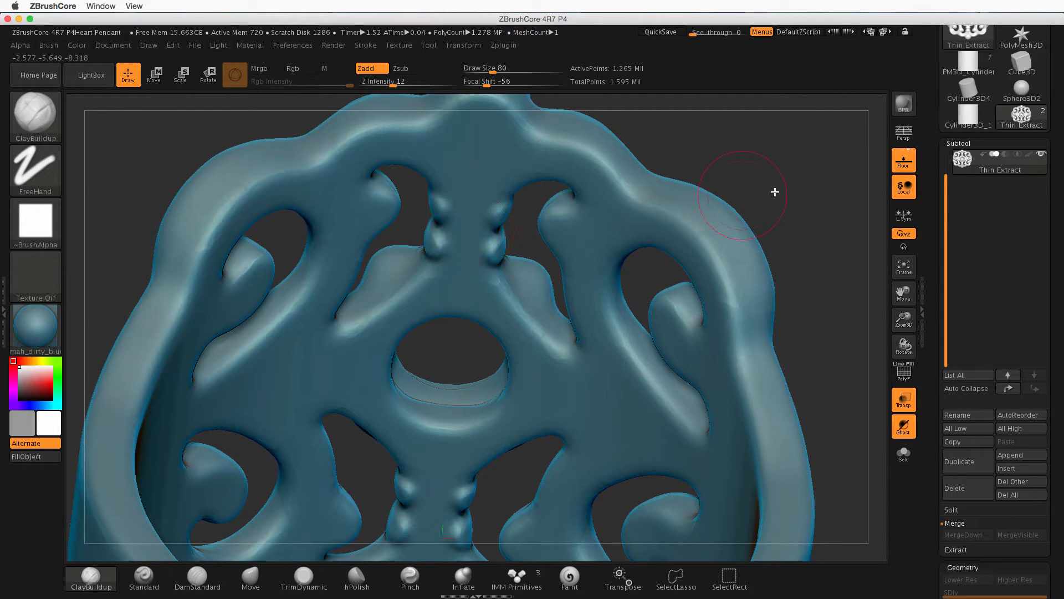
{"action": "left_click_drag", "start_coordinate": [769, 182], "coordinate": [766, 166]}
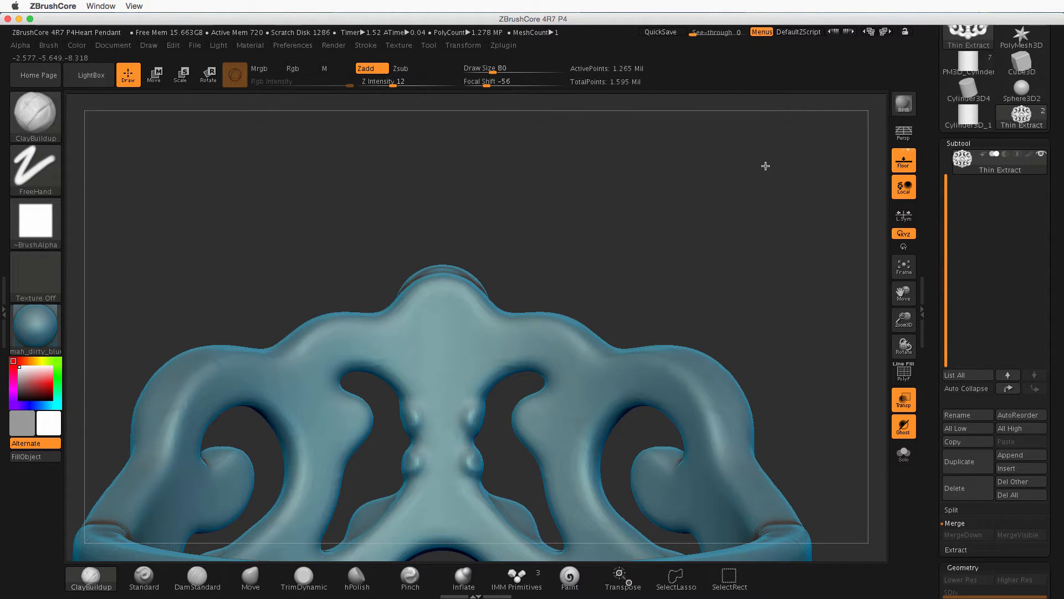
{"action": "mouse_move", "coordinate": [729, 256]}
{"action": "left_mouse_down", "text": "shift"}
{"action": "mouse_move", "coordinate": [760, 144]}
{"action": "mouse_move", "coordinate": [701, 167]}
{"action": "mouse_move", "coordinate": [758, 223]}
{"action": "mouse_move", "coordinate": [628, 88]}
{"action": "left_mouse_up", "text": "shift"}
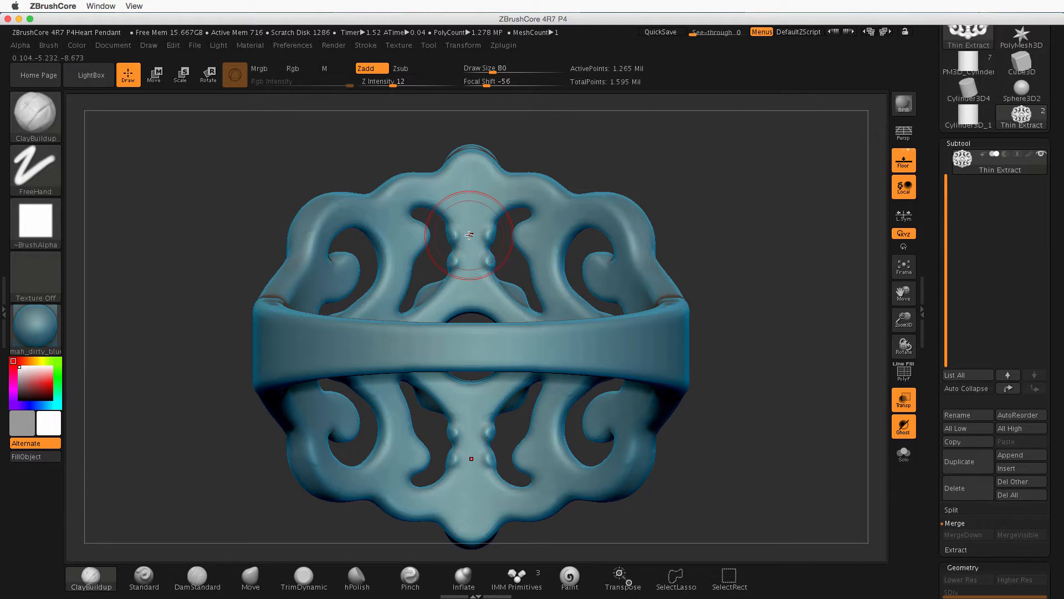
Hide the rear part of the band from a side view, leaving only the scrollwork front visible
{"action": "left_click_drag", "start_coordinate": [749, 277], "coordinate": [682, 279]}
{"action": "mouse_move", "coordinate": [677, 240]}
{"action": "left_mouse_down"}
{"action": "mouse_move", "coordinate": [347, 221]}
{"action": "mouse_move", "coordinate": [498, 217]}
{"action": "left_mouse_up"}
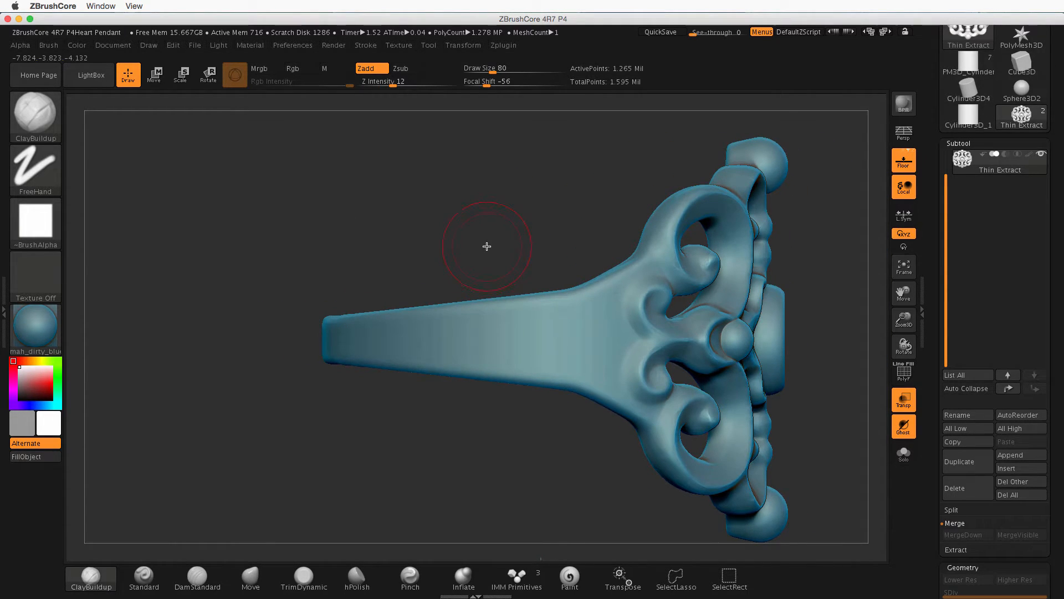
{"action": "key", "text": "ctrl"}
{"action": "key", "text": "ctrl+shift"}
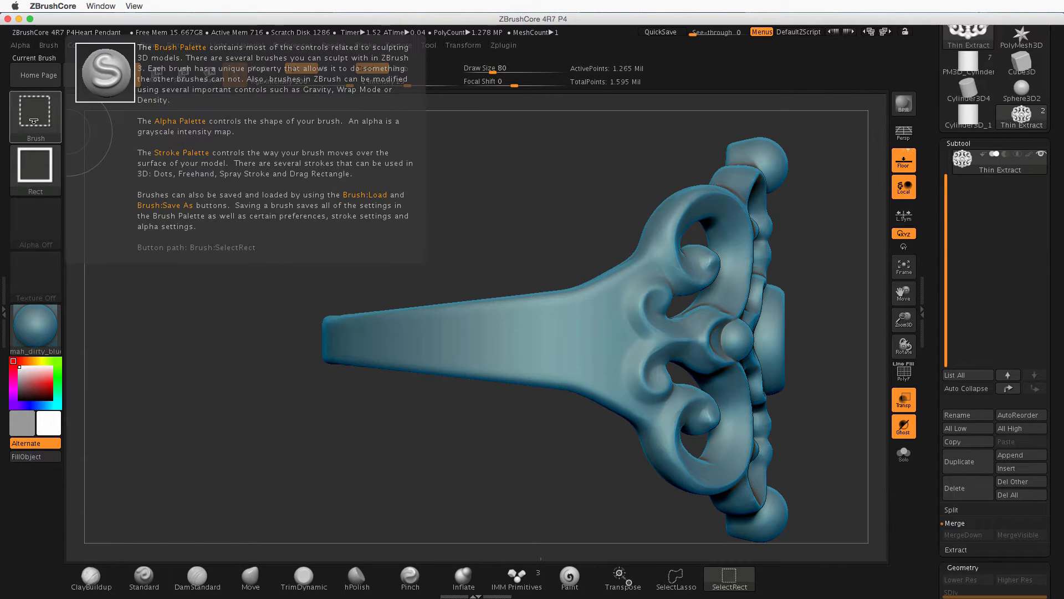
{"action": "mouse_move", "coordinate": [268, 161]}
{"action": "left_mouse_down", "text": "ctrl+shift"}
{"action": "mouse_move", "coordinate": [571, 371]}
{"action": "mouse_move", "coordinate": [589, 450]}
{"action": "mouse_move", "coordinate": [585, 505]}
{"action": "mouse_move", "coordinate": [606, 524]}
{"action": "mouse_move", "coordinate": [594, 525]}
{"action": "left_mouse_up", "text": "ctrl+shift"}
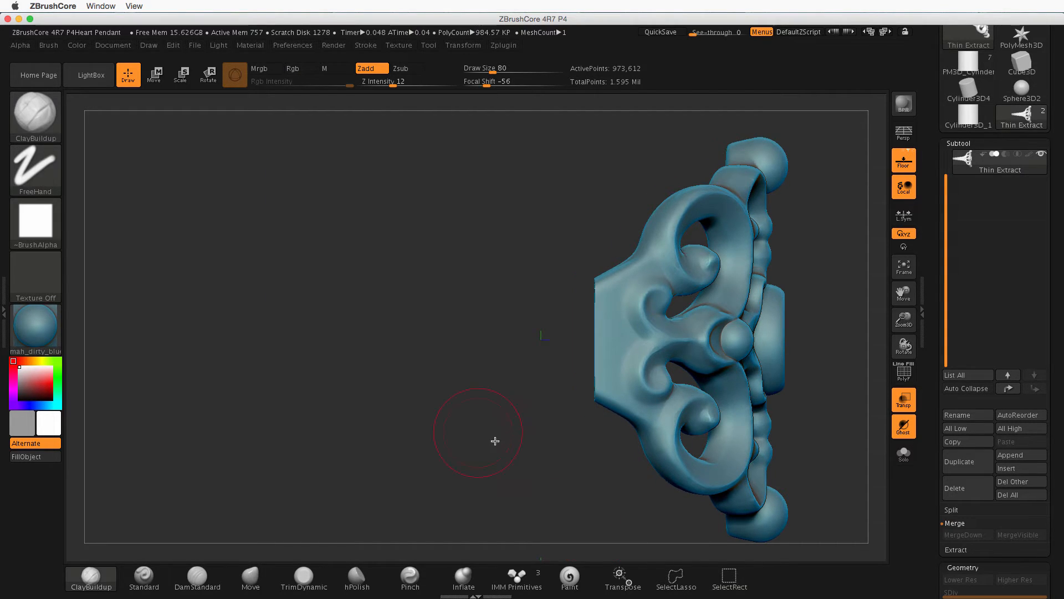
Set the MaskPen brush to the FreeHand stroke with a draw size of 37 for masking the scrollwork's inner side
{"action": "left_click_drag", "start_coordinate": [495, 441], "coordinate": [556, 423]}
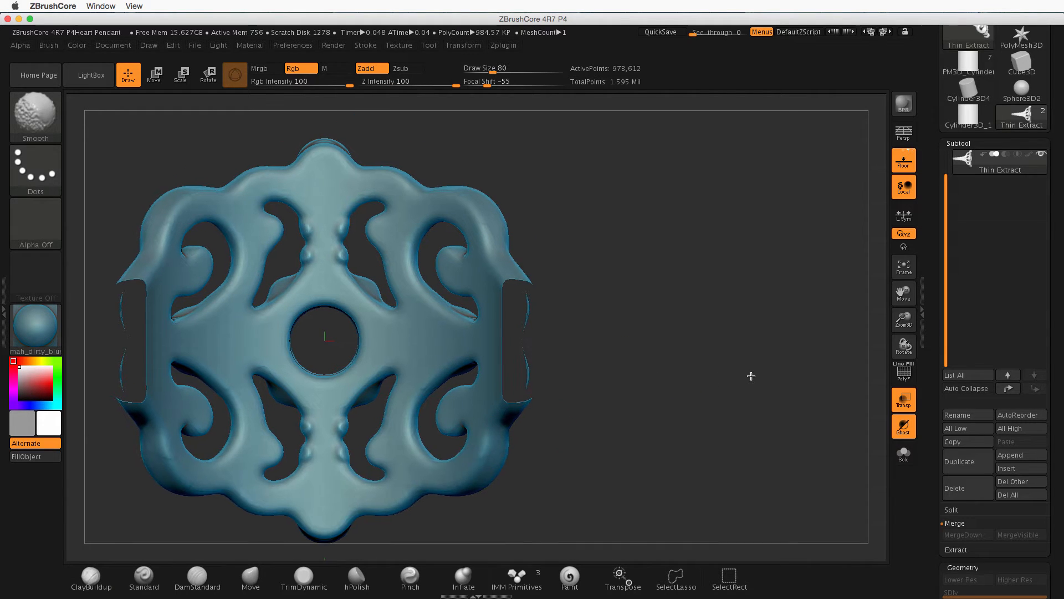
{"action": "left_click_drag", "start_coordinate": [752, 376], "coordinate": [812, 368], "text": "alt"}
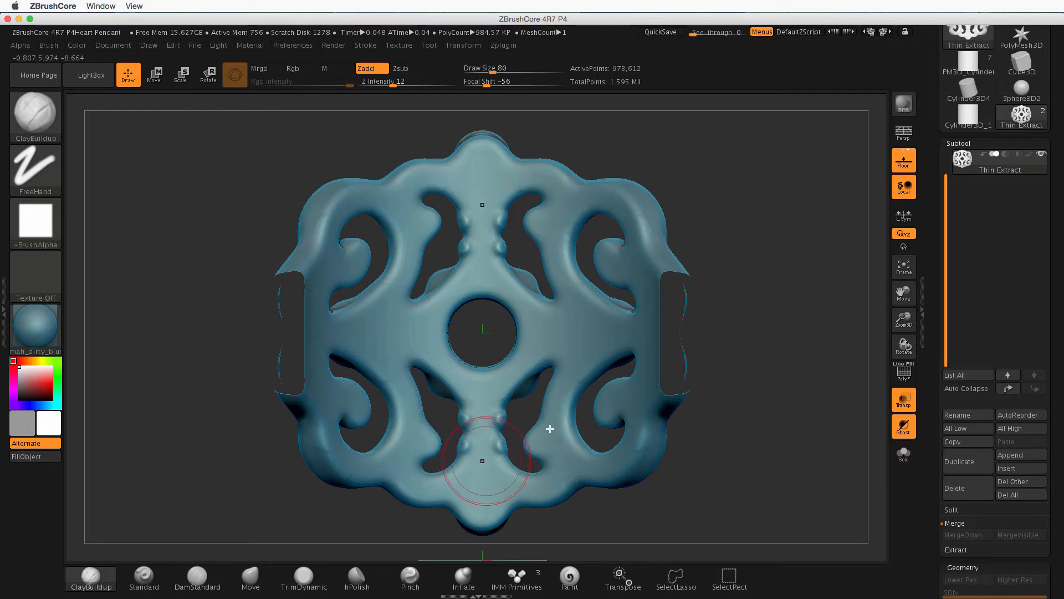
{"action": "left_click_drag", "start_coordinate": [752, 345], "coordinate": [818, 384], "text": "alt"}
{"action": "mouse_move", "coordinate": [397, 222]}
{"action": "left_mouse_down", "text": "alt"}
{"action": "mouse_move", "coordinate": [449, 299]}
{"action": "mouse_move", "coordinate": [665, 393]}
{"action": "left_mouse_up", "text": "alt"}
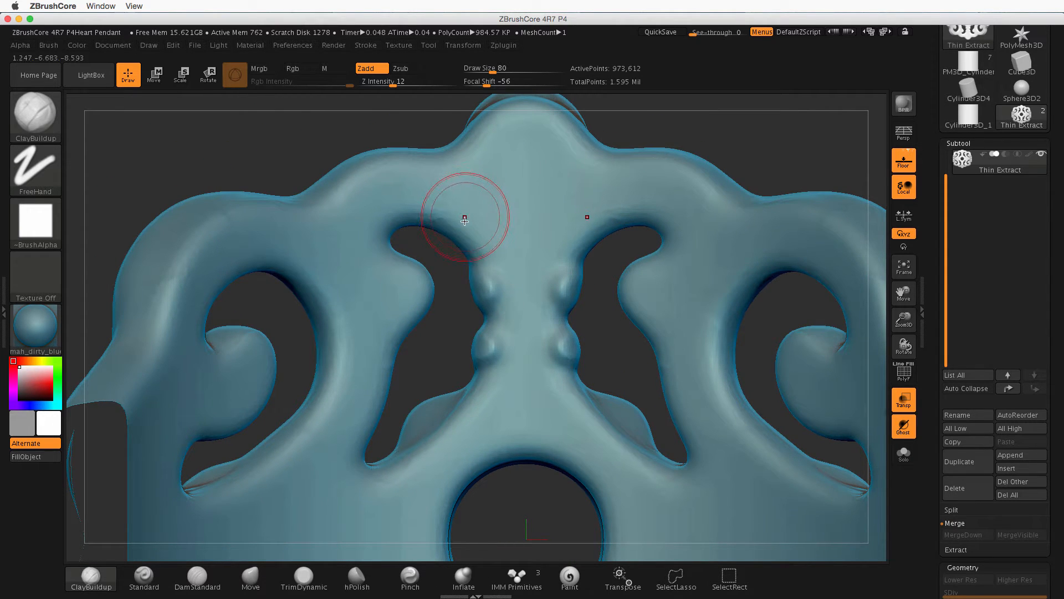
{"action": "key", "text": "ctrl"}
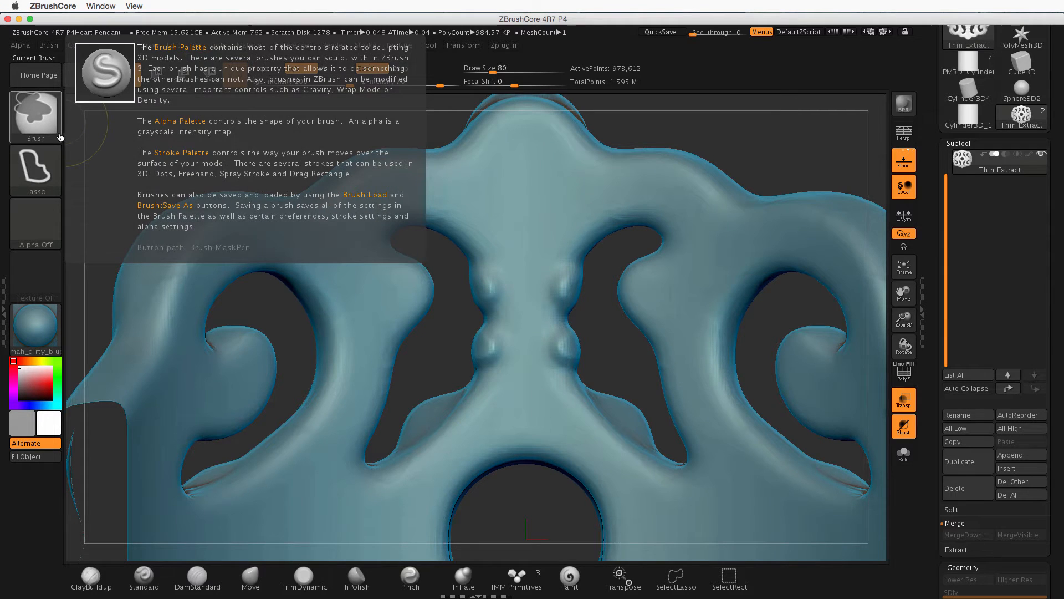
{"action": "left_click", "coordinate": [39, 173]}
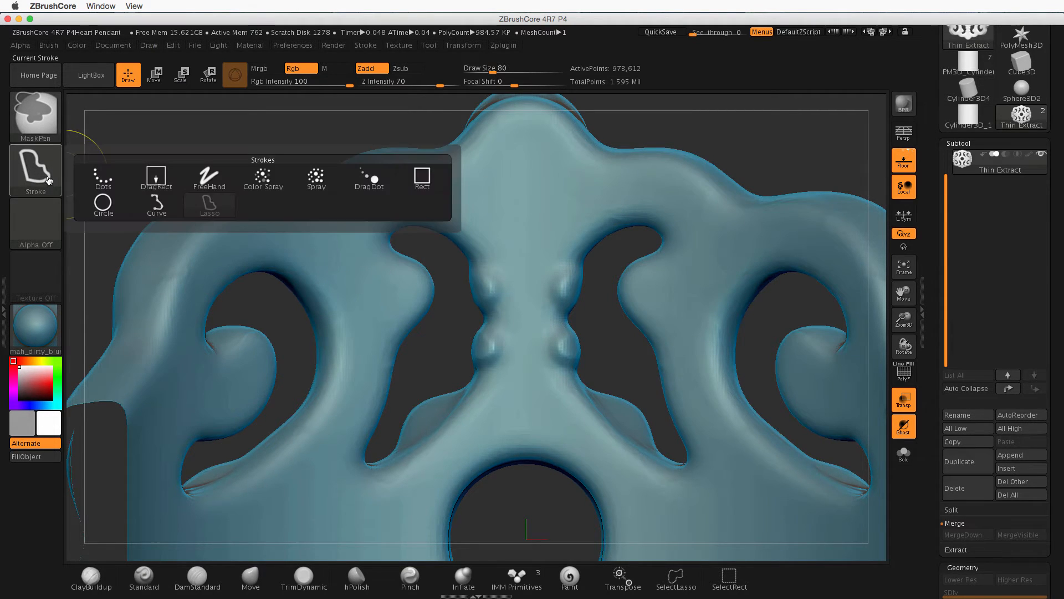
{"action": "left_click", "coordinate": [210, 179]}
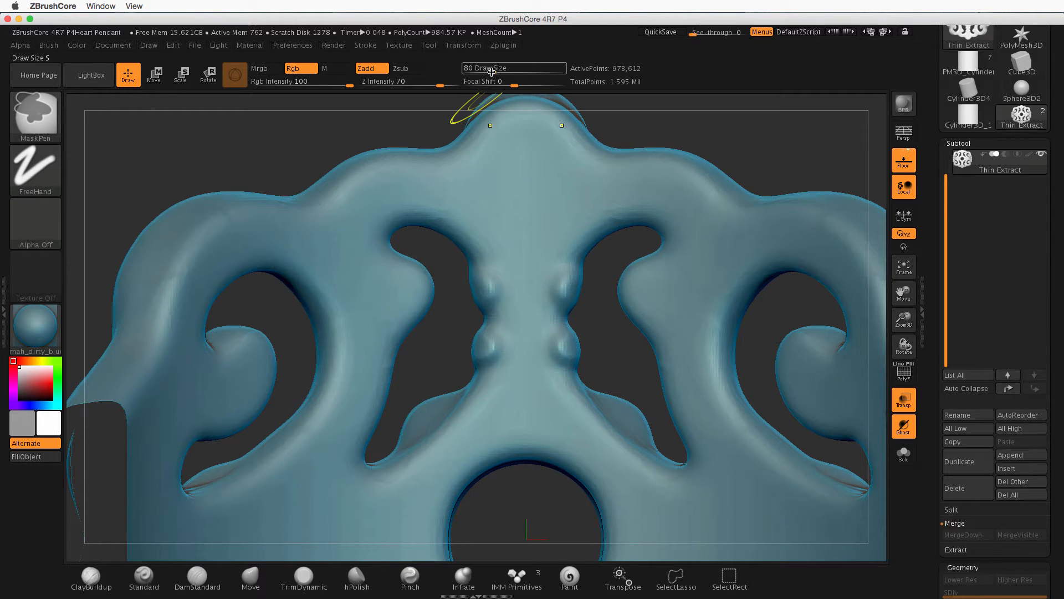
{"action": "left_click_drag", "start_coordinate": [493, 72], "coordinate": [484, 73]}
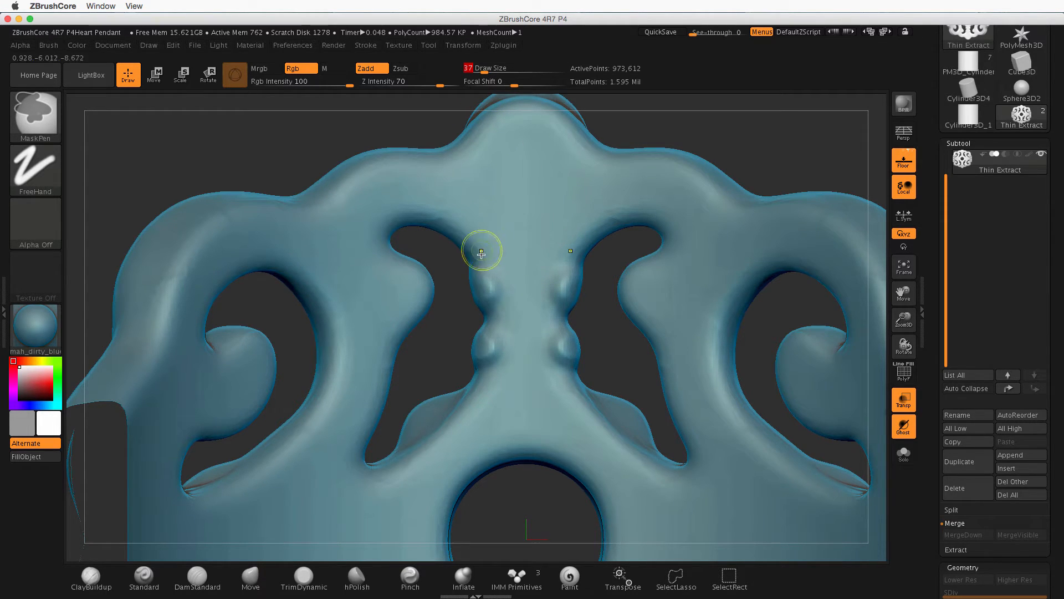
Mask the narrow central stem on the inner side above the round opening, leaving its two pairs of edge beads unmasked
{"action": "left_click_drag", "start_coordinate": [471, 261], "coordinate": [494, 267]}
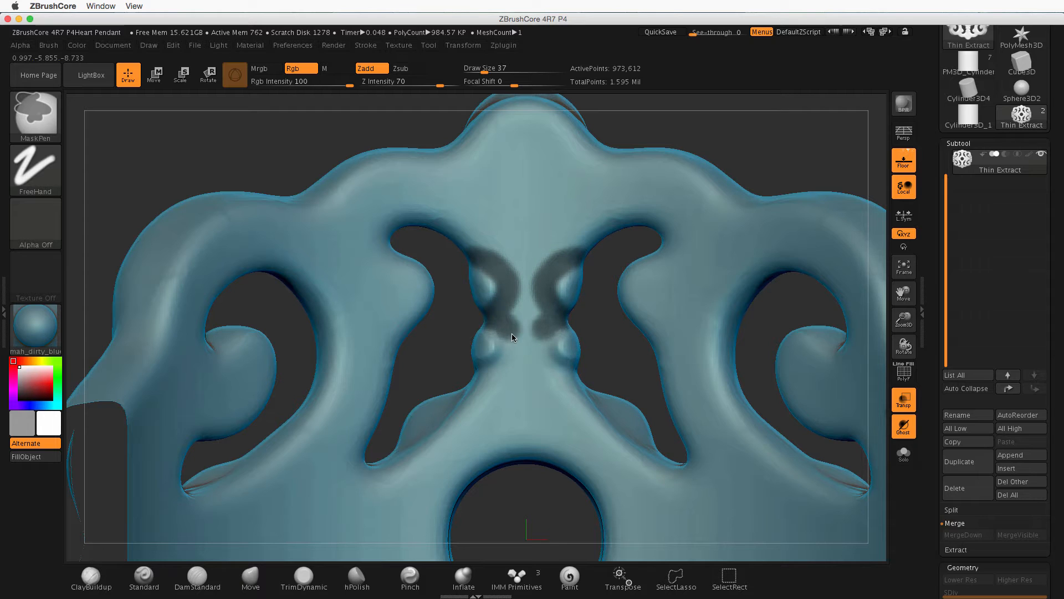
{"action": "left_click_drag", "start_coordinate": [507, 361], "coordinate": [475, 383], "text": "ctrl"}
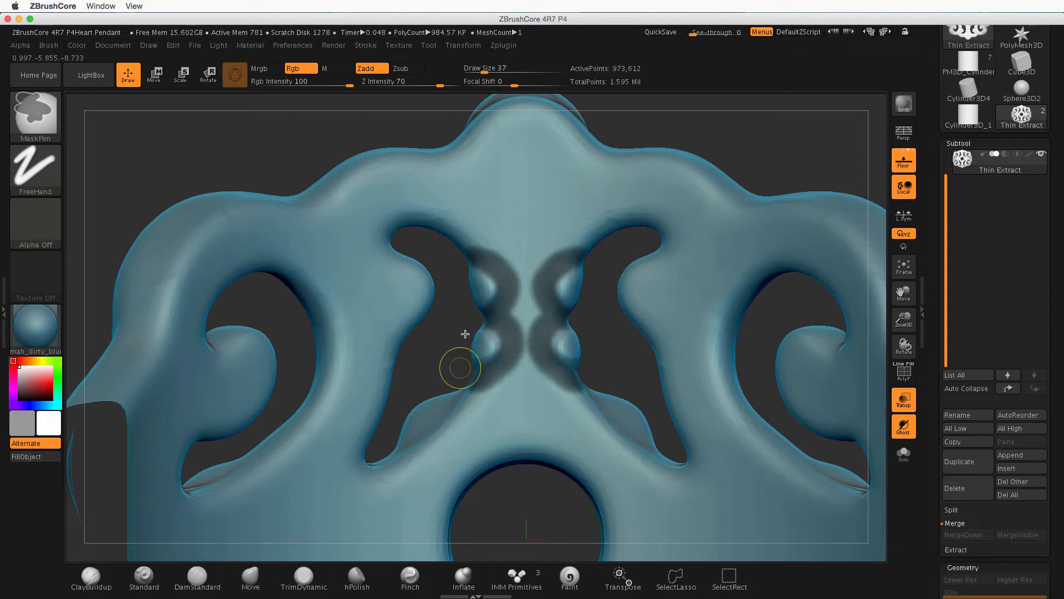
{"action": "mouse_move", "coordinate": [465, 334]}
{"action": "left_mouse_down", "text": "ctrl"}
{"action": "mouse_move", "coordinate": [534, 309]}
{"action": "mouse_move", "coordinate": [558, 237]}
{"action": "mouse_move", "coordinate": [483, 244]}
{"action": "mouse_move", "coordinate": [520, 322]}
{"action": "mouse_move", "coordinate": [522, 304]}
{"action": "mouse_move", "coordinate": [520, 373]}
{"action": "mouse_move", "coordinate": [573, 408]}
{"action": "mouse_move", "coordinate": [583, 398]}
{"action": "mouse_move", "coordinate": [574, 393]}
{"action": "left_mouse_up", "text": "ctrl"}
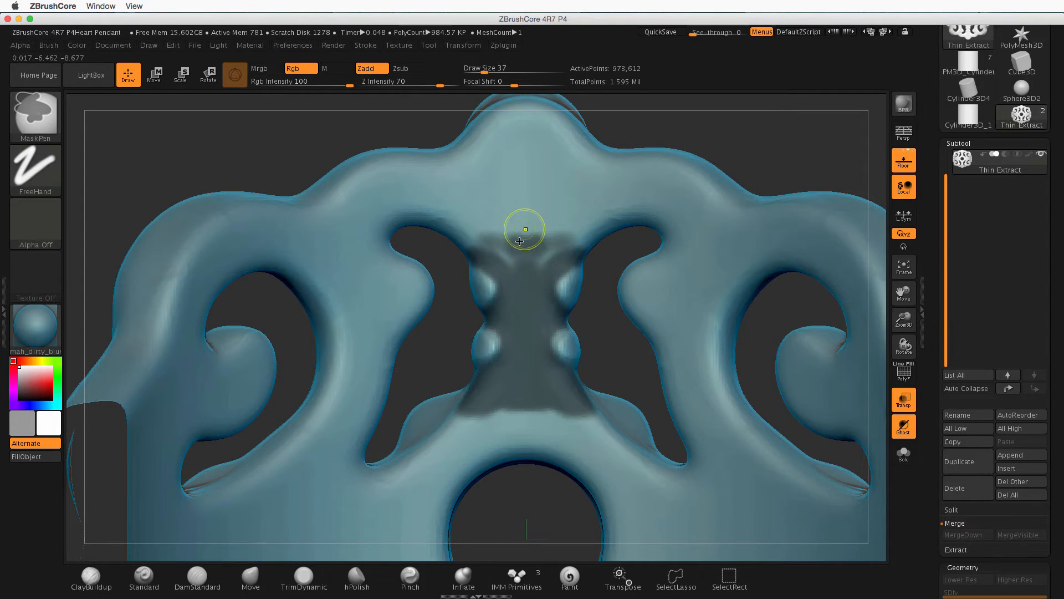
{"action": "mouse_move", "coordinate": [514, 256]}
{"action": "left_mouse_down", "text": "ctrl"}
{"action": "mouse_move", "coordinate": [482, 241]}
{"action": "mouse_move", "coordinate": [598, 232]}
{"action": "left_mouse_up", "text": "ctrl"}
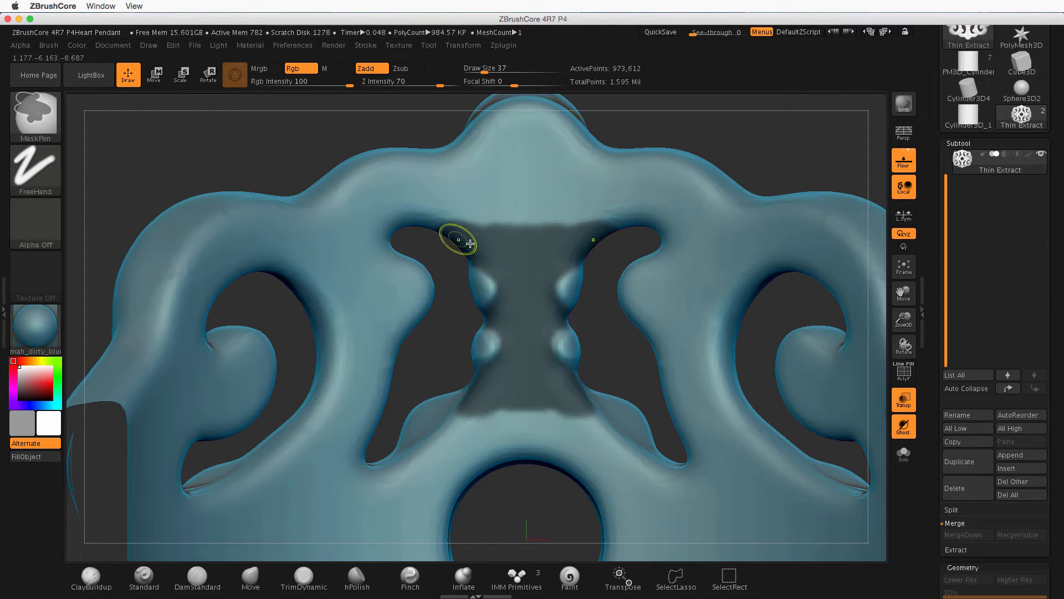
Build up the unmasked upper and lower edge beads with the ClayBuildup brush at Z Intensity 12 and draw size 37
{"action": "left_click_drag", "start_coordinate": [614, 345], "coordinate": [617, 347]}
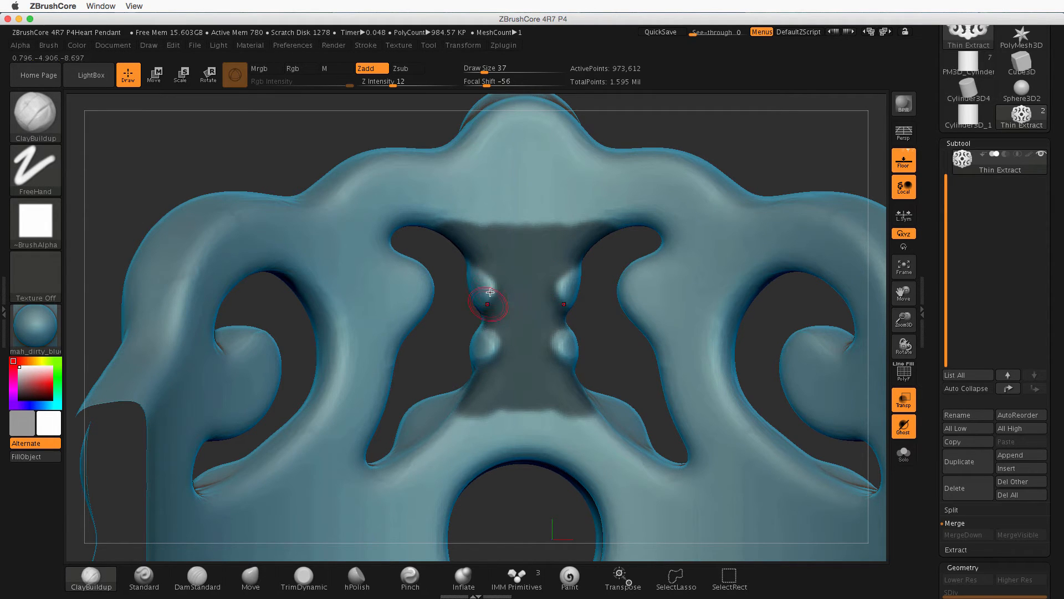
{"action": "left_click_drag", "start_coordinate": [490, 292], "coordinate": [495, 273]}
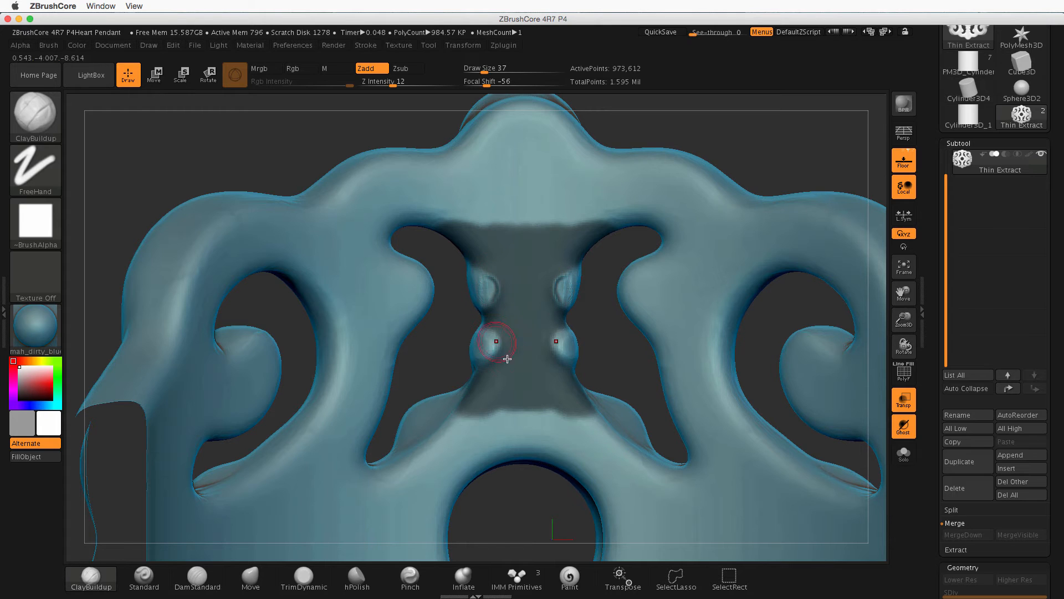
{"action": "mouse_move", "coordinate": [493, 339]}
{"action": "left_mouse_down"}
{"action": "mouse_move", "coordinate": [487, 361]}
{"action": "mouse_move", "coordinate": [488, 350]}
{"action": "mouse_move", "coordinate": [500, 364]}
{"action": "mouse_move", "coordinate": [488, 355]}
{"action": "left_mouse_up"}
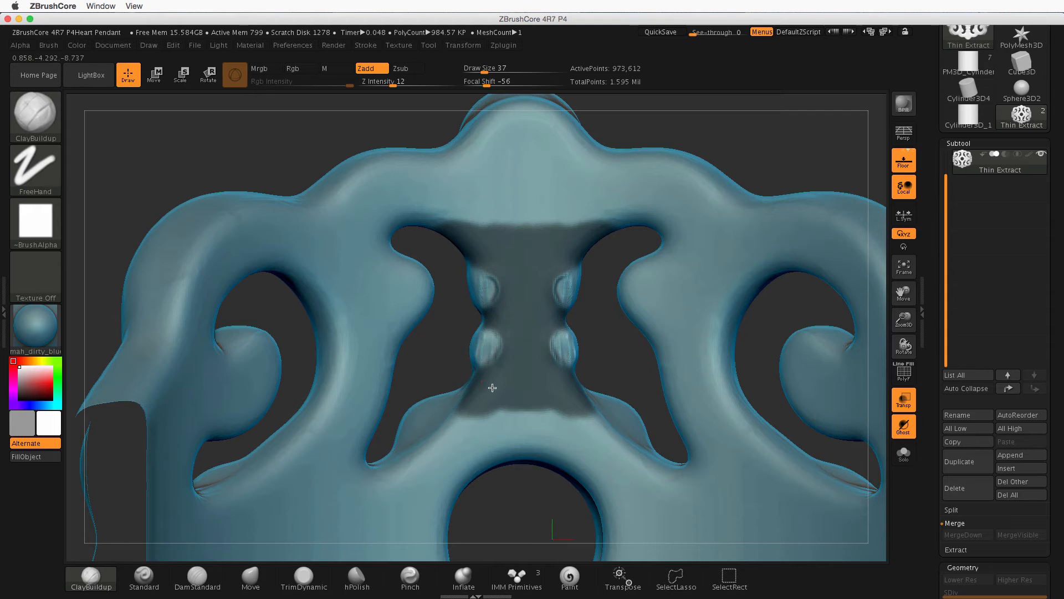
Clear the mask and smooth the built-up beads into the central stem's inner surface
{"action": "mouse_move", "coordinate": [608, 377]}
{"action": "left_mouse_down"}
{"action": "mouse_move", "coordinate": [623, 380]}
{"action": "mouse_move", "coordinate": [582, 375]}
{"action": "mouse_move", "coordinate": [601, 380]}
{"action": "left_mouse_up"}
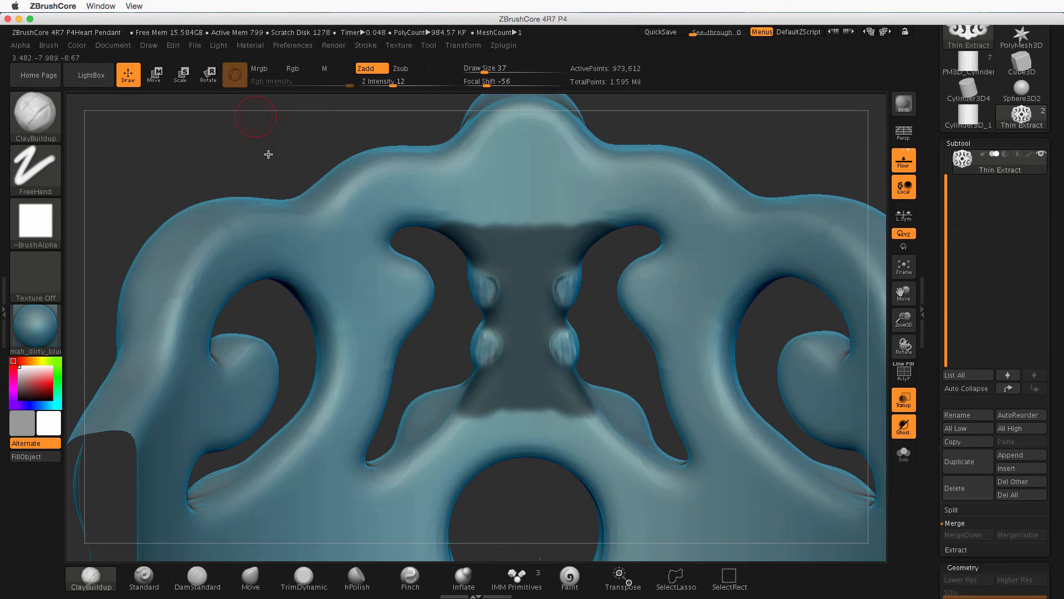
{"action": "left_click_drag", "start_coordinate": [222, 139], "coordinate": [259, 172], "text": "ctrl"}
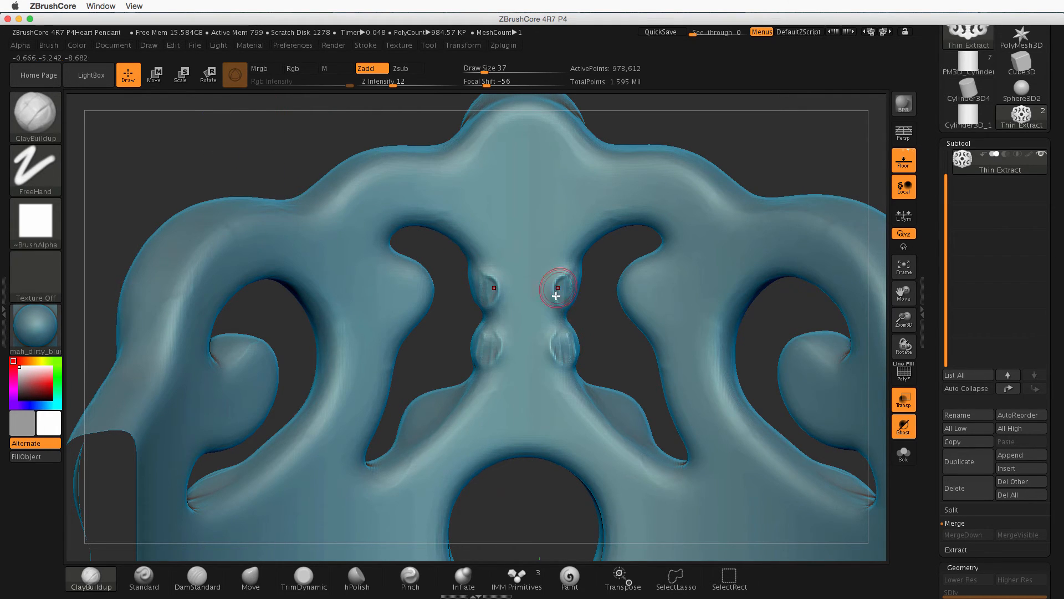
{"action": "key", "text": "shift"}
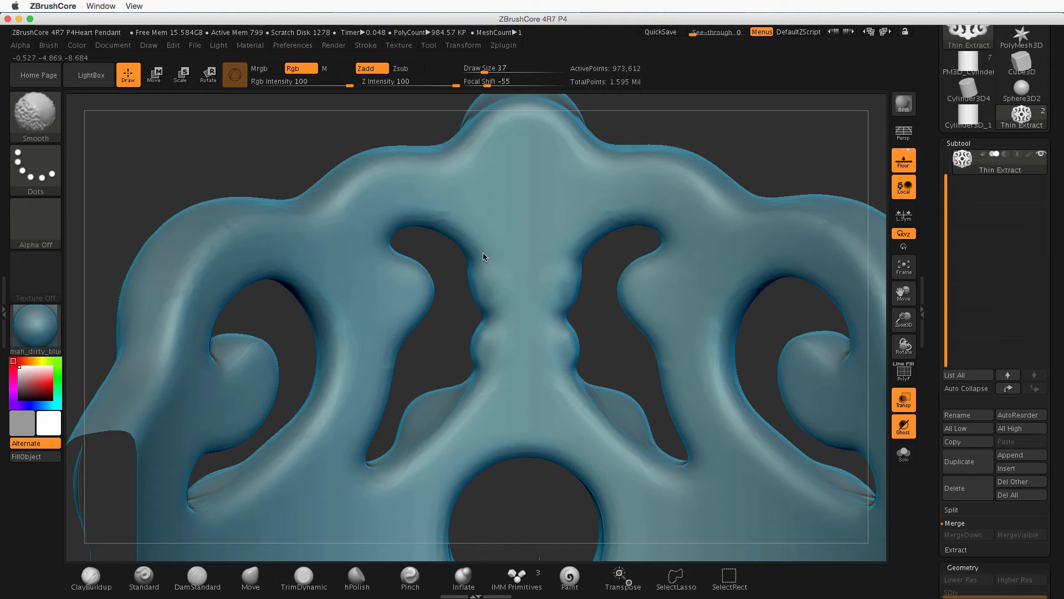
Unhide the rest of the ring and show it in a straight, centered front view
{"action": "mouse_move", "coordinate": [606, 326]}
{"action": "left_mouse_down", "text": "alt"}
{"action": "mouse_move", "coordinate": [543, 233]}
{"action": "mouse_move", "coordinate": [637, 285]}
{"action": "mouse_move", "coordinate": [682, 233]}
{"action": "mouse_move", "coordinate": [627, 231]}
{"action": "mouse_move", "coordinate": [656, 267]}
{"action": "mouse_move", "coordinate": [632, 231]}
{"action": "mouse_move", "coordinate": [643, 351]}
{"action": "left_mouse_up", "text": "alt"}
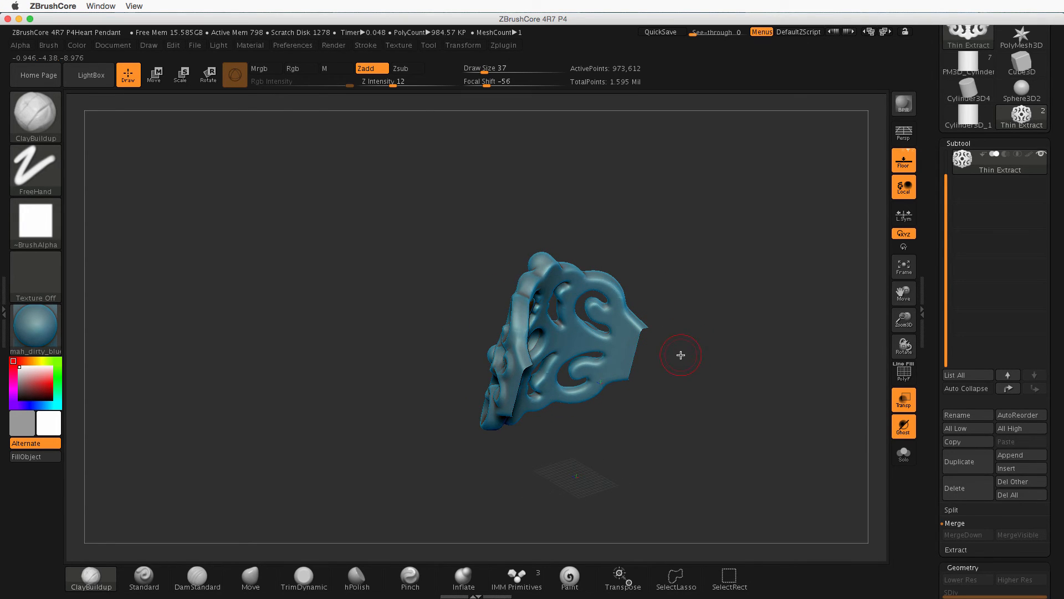
{"action": "key", "text": "ctrl+shift"}
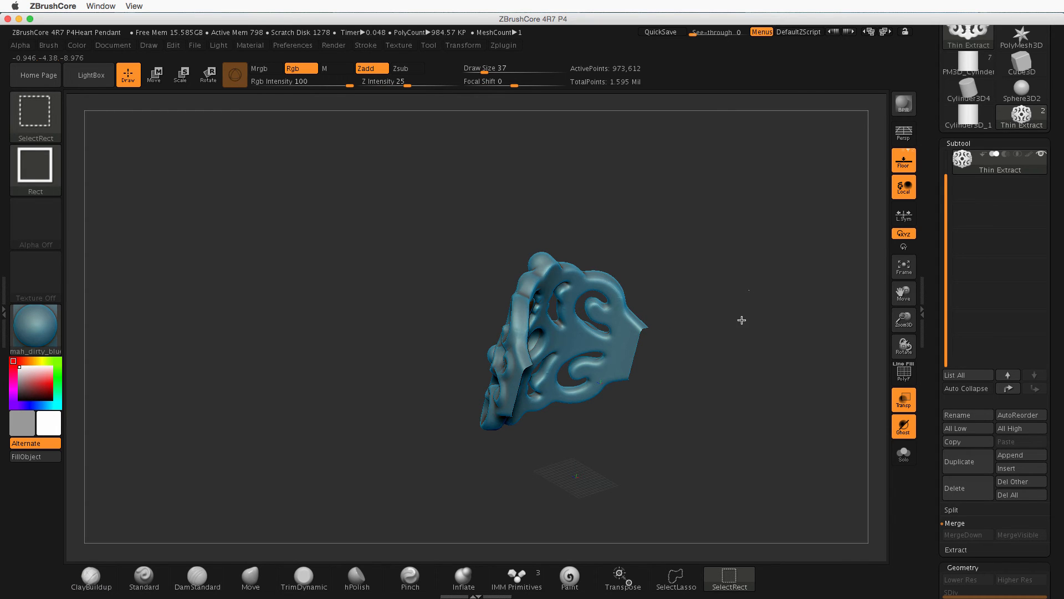
{"action": "left_click", "coordinate": [742, 320], "text": "ctrl+shift"}
{"action": "mouse_move", "coordinate": [708, 313]}
{"action": "left_mouse_down", "text": "alt"}
{"action": "mouse_move", "coordinate": [670, 292]}
{"action": "mouse_move", "coordinate": [756, 359]}
{"action": "mouse_move", "coordinate": [692, 236]}
{"action": "mouse_move", "coordinate": [727, 281]}
{"action": "mouse_move", "coordinate": [692, 251]}
{"action": "mouse_move", "coordinate": [716, 384]}
{"action": "mouse_move", "coordinate": [746, 211]}
{"action": "mouse_move", "coordinate": [665, 255]}
{"action": "mouse_move", "coordinate": [713, 209]}
{"action": "mouse_move", "coordinate": [708, 381]}
{"action": "left_mouse_up", "text": "alt"}
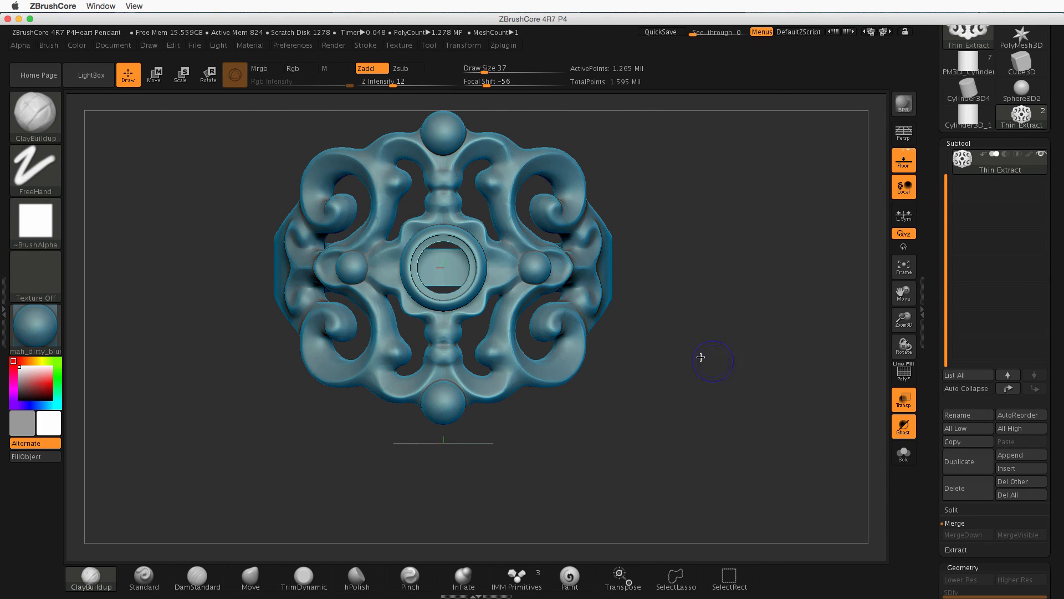
{"action": "key", "text": "shift"}
{"action": "left_click_drag", "start_coordinate": [643, 449], "coordinate": [681, 478], "text": "alt+shift"}
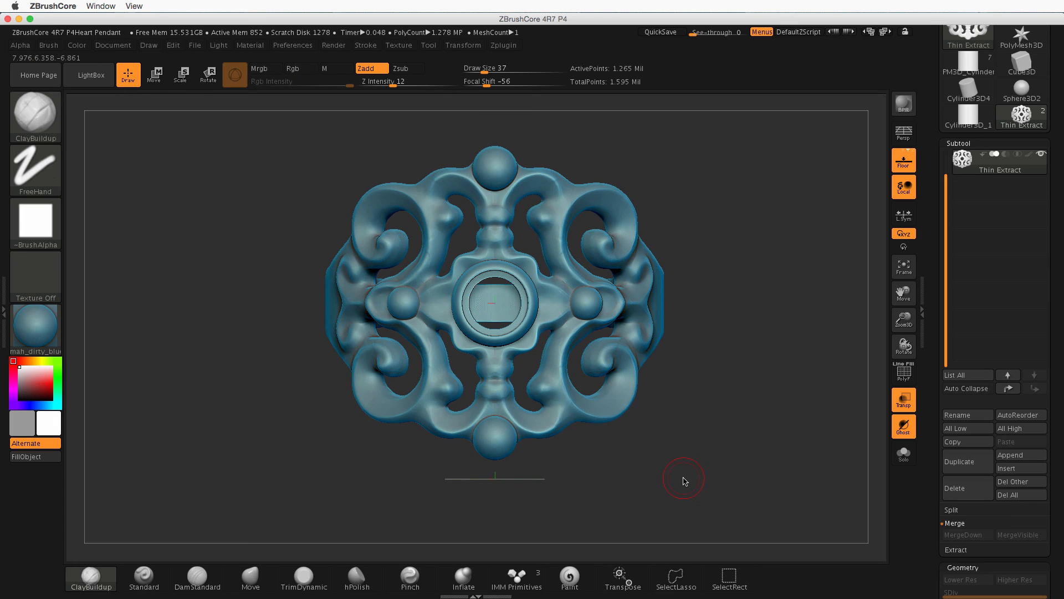